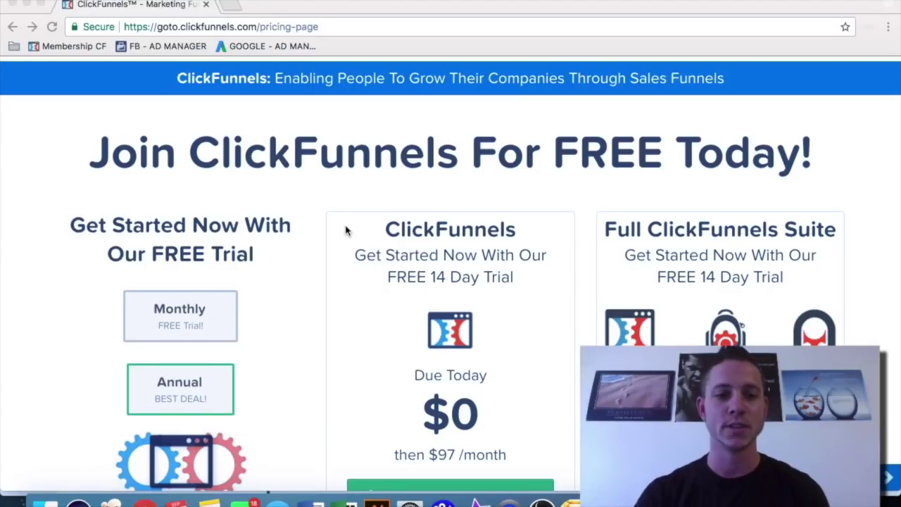
- Examine the free trial and monthly plan options on the ClickFunnels pricing page
scroll(345, 230, down, 1)
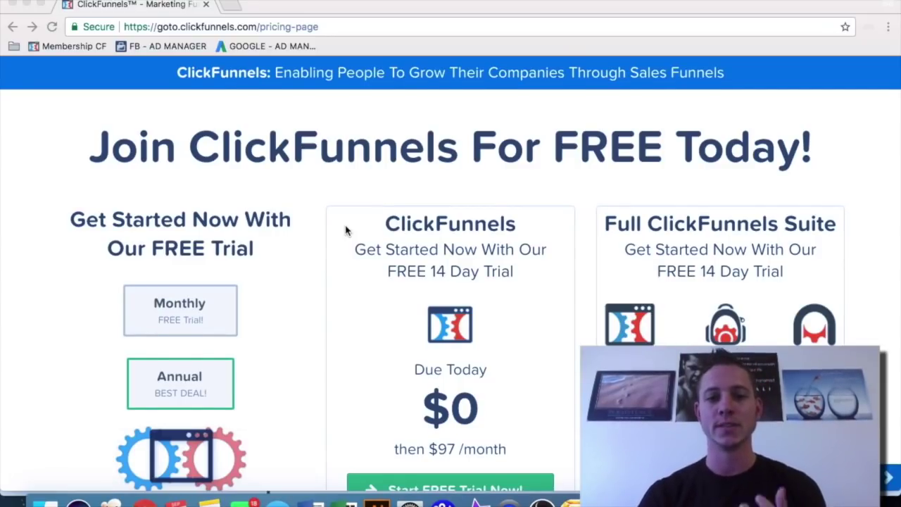
scroll(345, 230, down, 2)
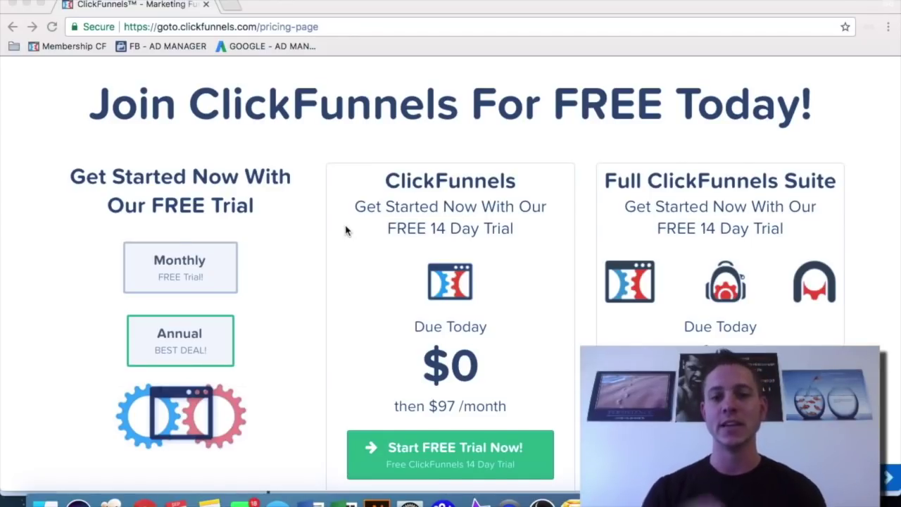
scroll(391, 365, down, 1)
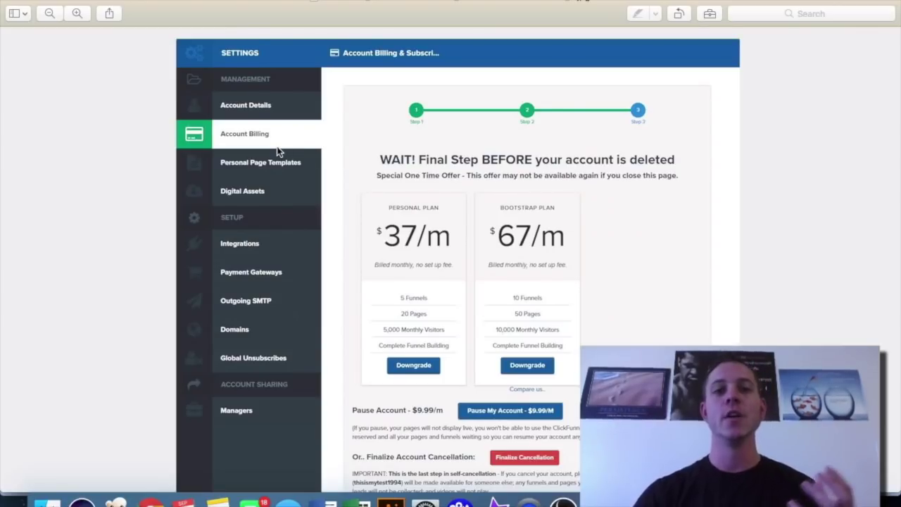
- Switch to the ClickFunnels dashboard in the browser and open the first page of the Amazon FBA Ninja Full Course funnel for editing
key(super+Tab)
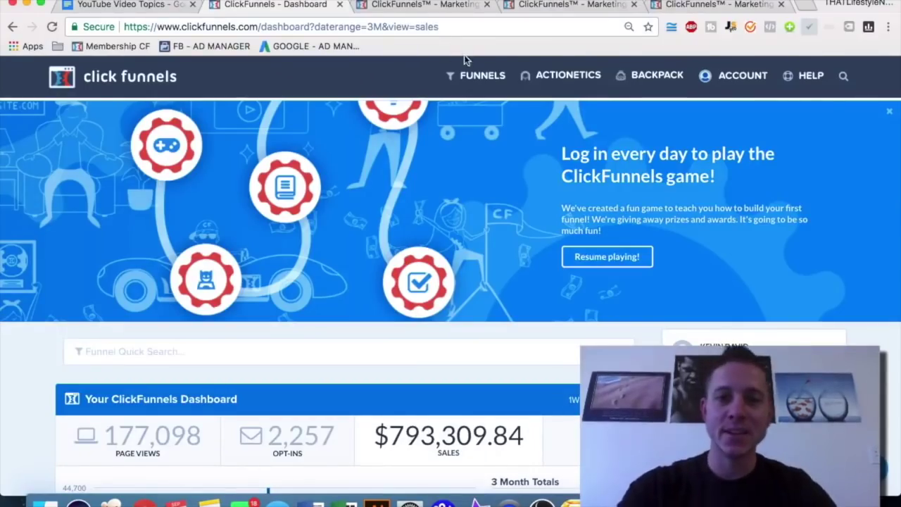
mouse_move(479, 78)
click(491, 100)
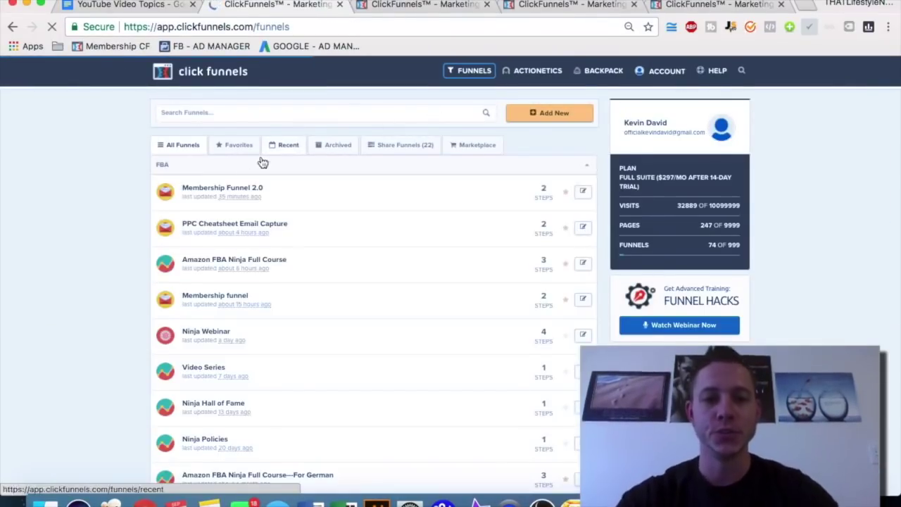
click(273, 263)
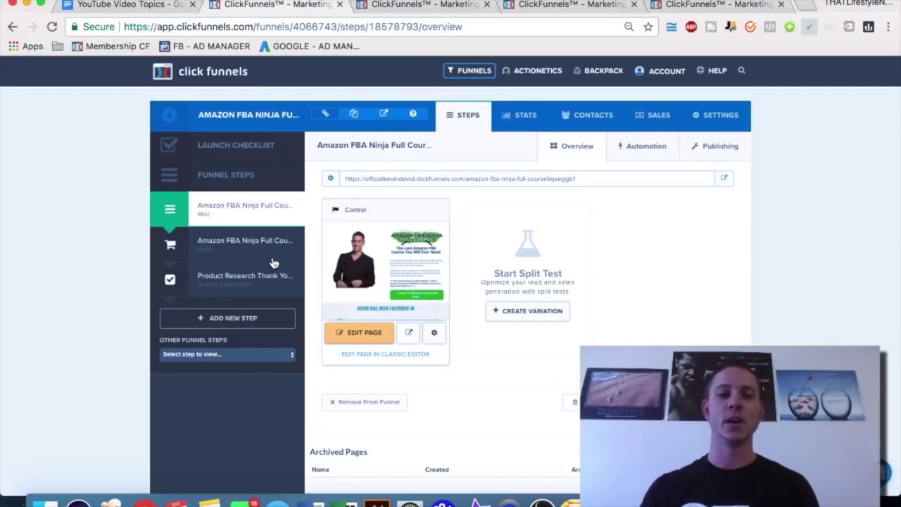
click(356, 336)
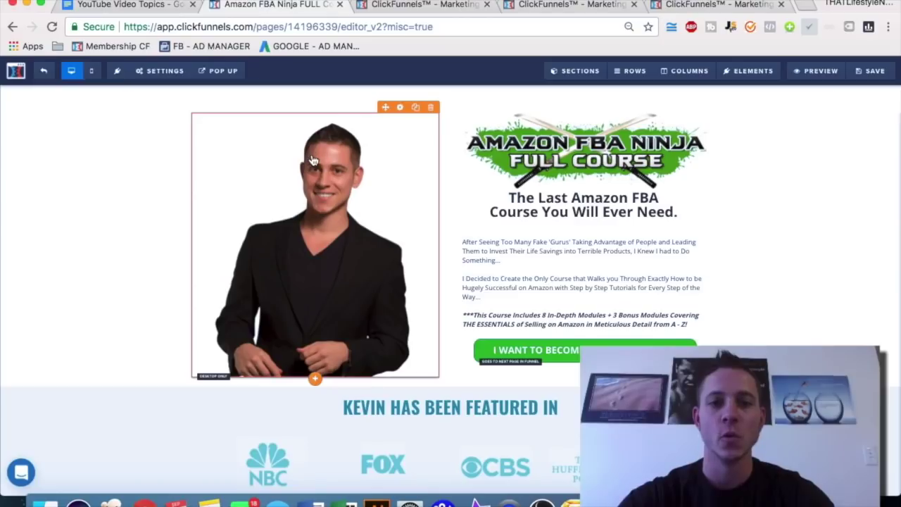
- Check the image settings of the portrait photo and close them
click(320, 202)
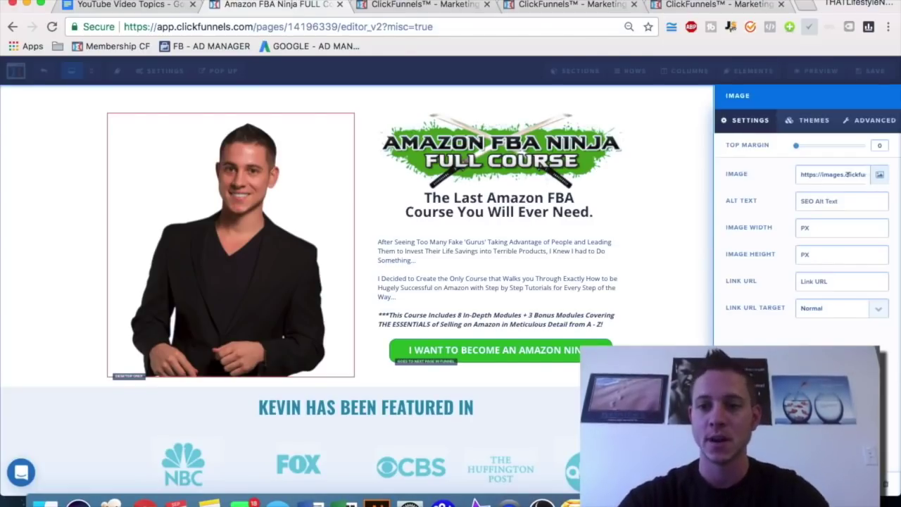
click(512, 161)
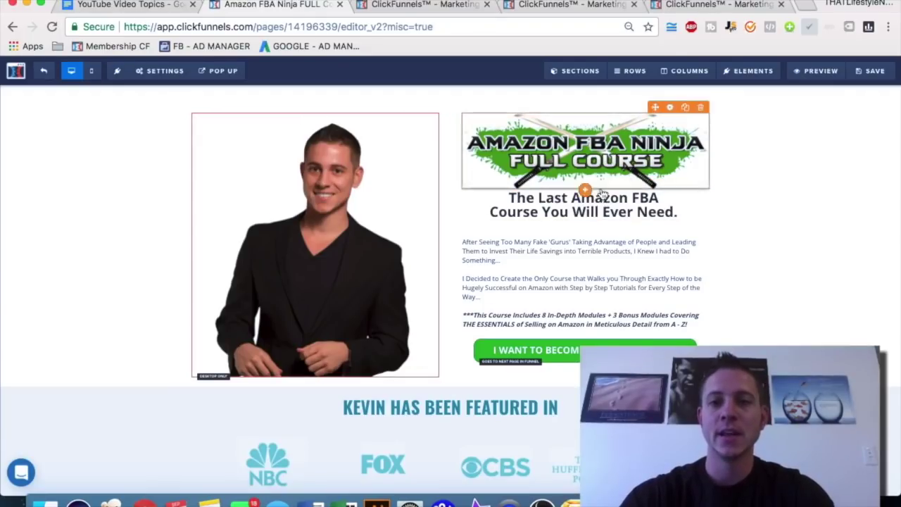
- Copy the headline text below the course logo and delete that headline element
triple_click(605, 212)
drag(606, 211, 604, 200)
key(ctrl+c)
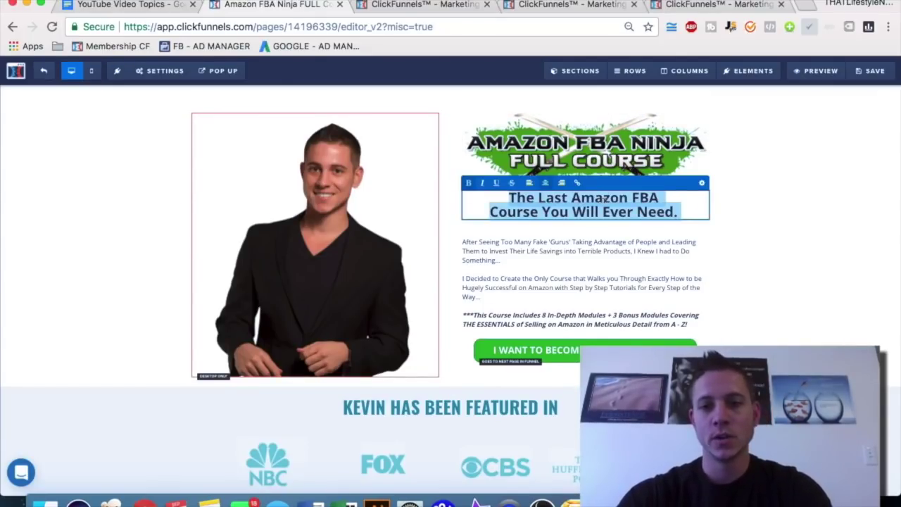
key(BackSpace)
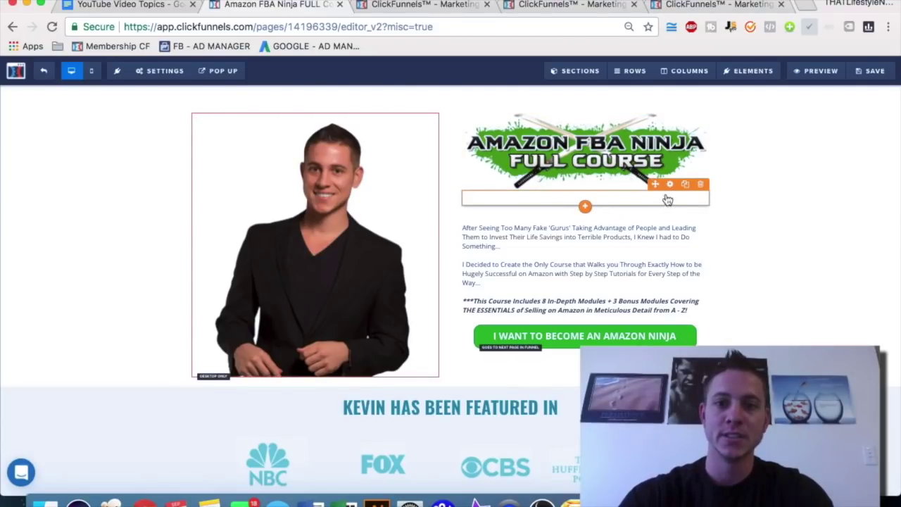
click(700, 183)
click(587, 126)
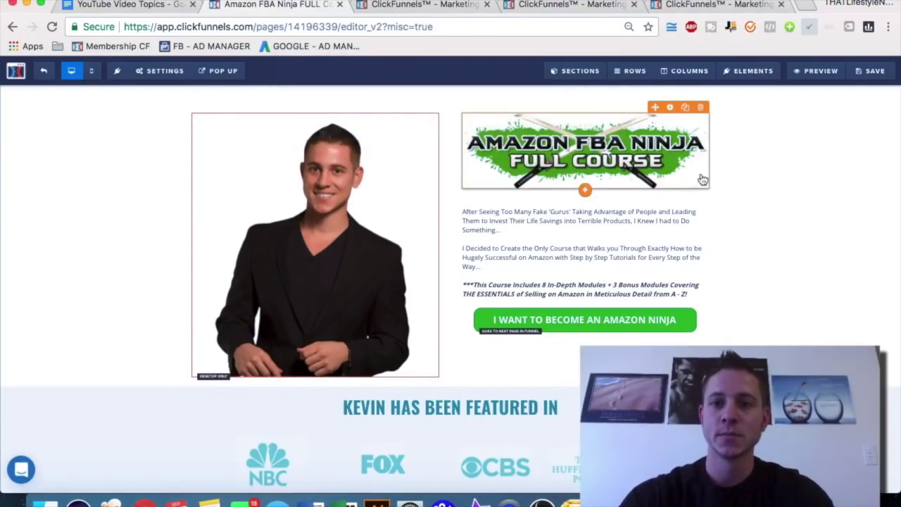
- Add a new headline element below the course logo with the copied text "The Last Amazon FBA Course You Will Ever Need."
click(585, 190)
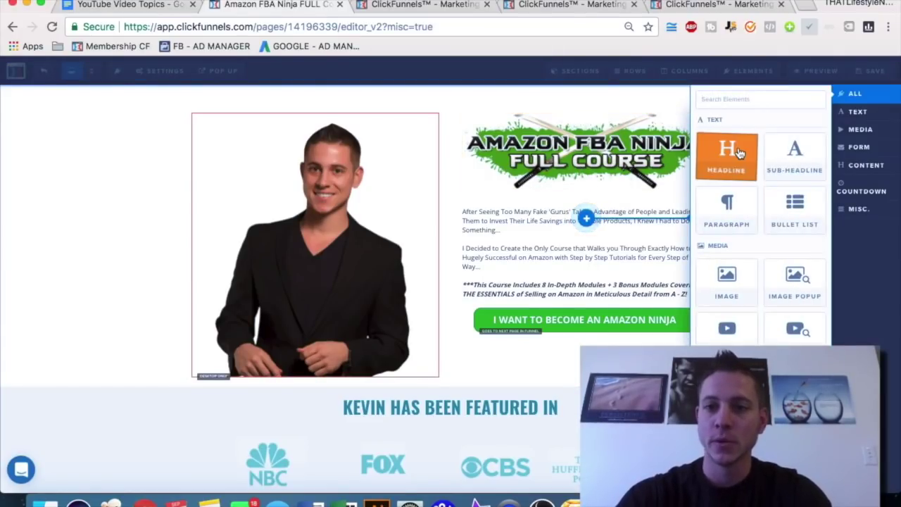
click(737, 153)
click(557, 214)
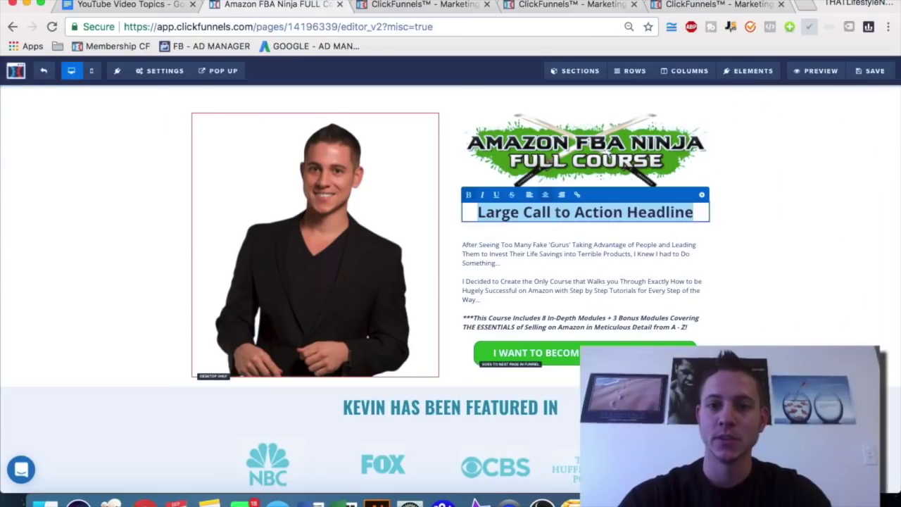
key(ctrl+v)
click(753, 224)
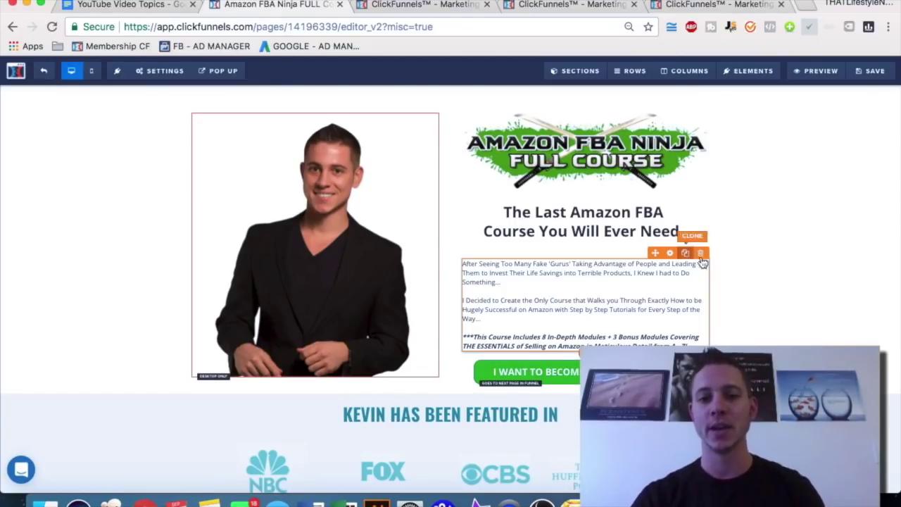
- Examine the elements that can be added below the description paragraph, from text and media to form, countdown and content blocks
scroll(619, 295, down, 1)
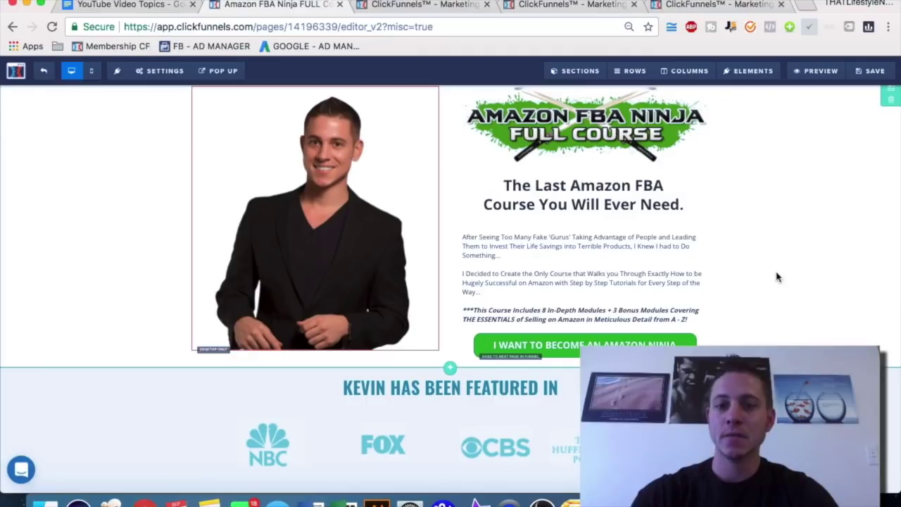
click(585, 325)
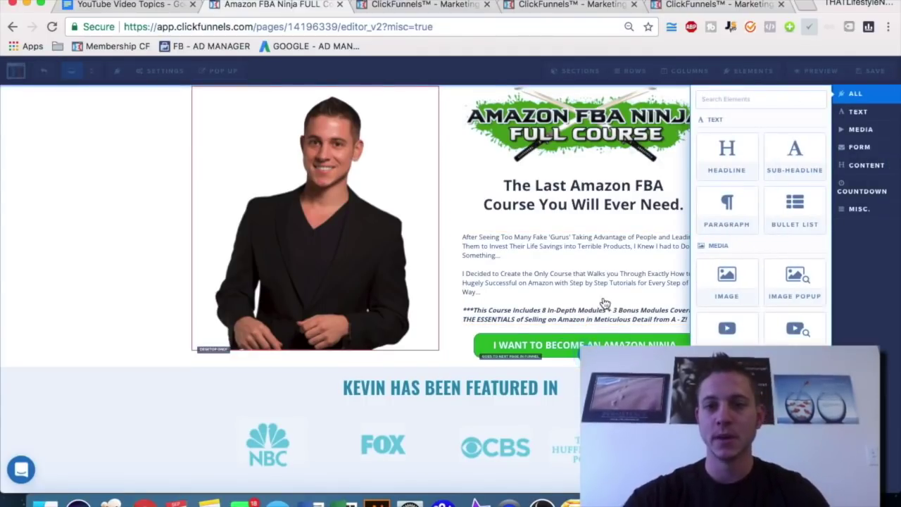
scroll(735, 211, down, 2)
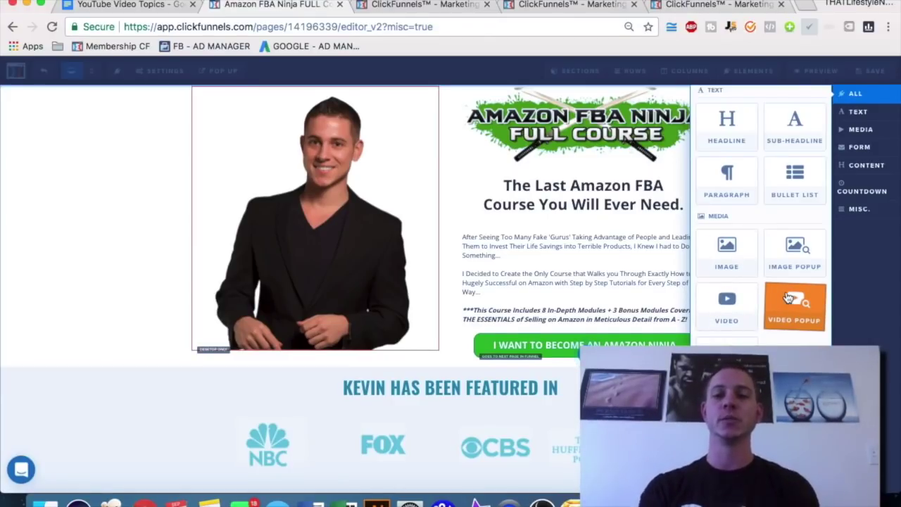
scroll(753, 309, down, 3)
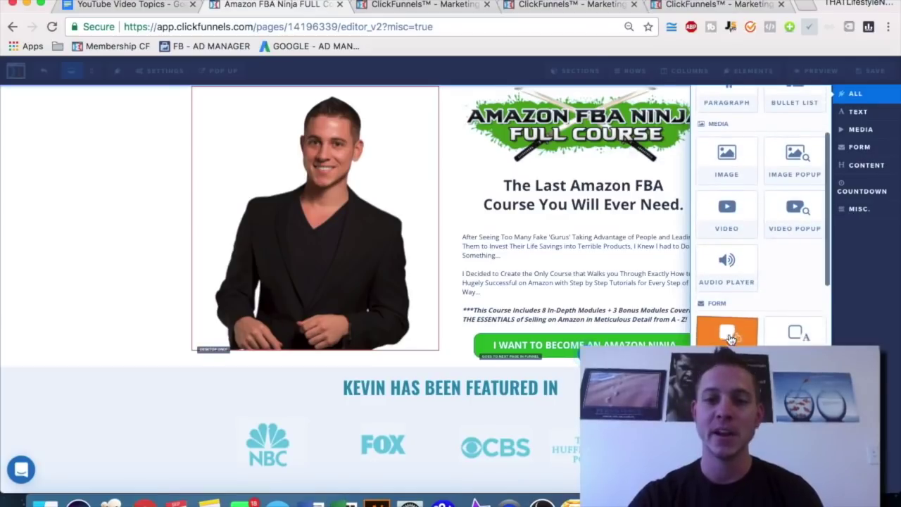
scroll(728, 295, down, 3)
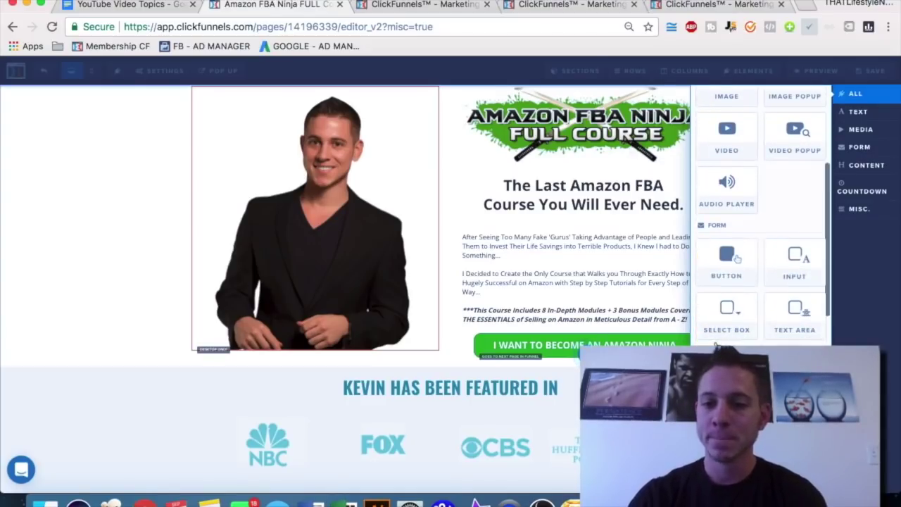
scroll(736, 254, down, 1)
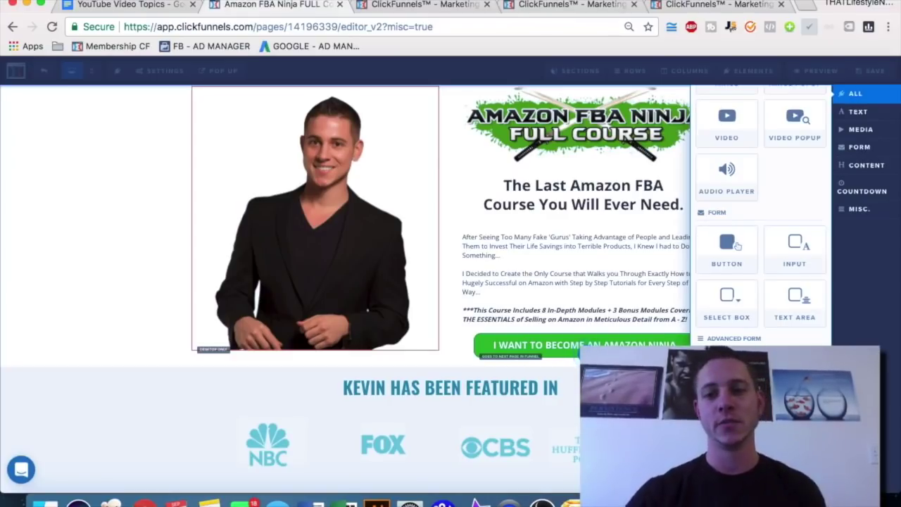
scroll(795, 310, down, 2)
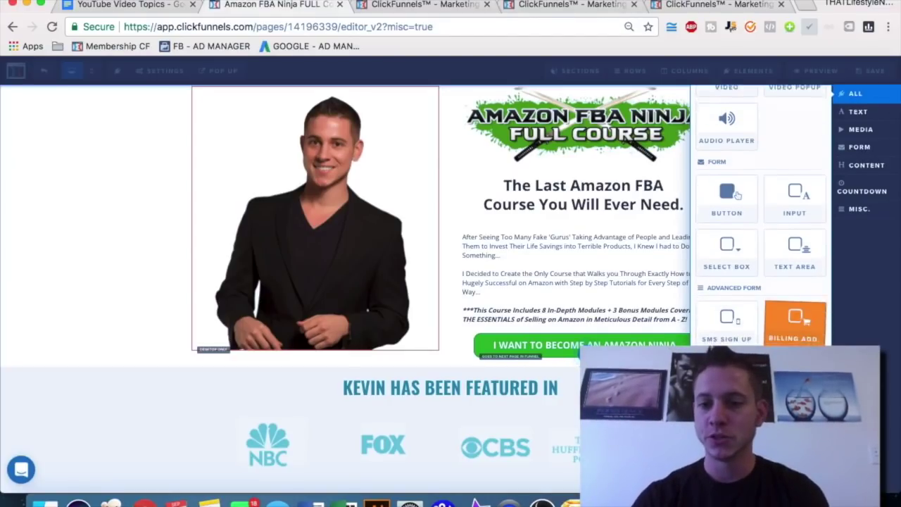
scroll(797, 303, down, 2)
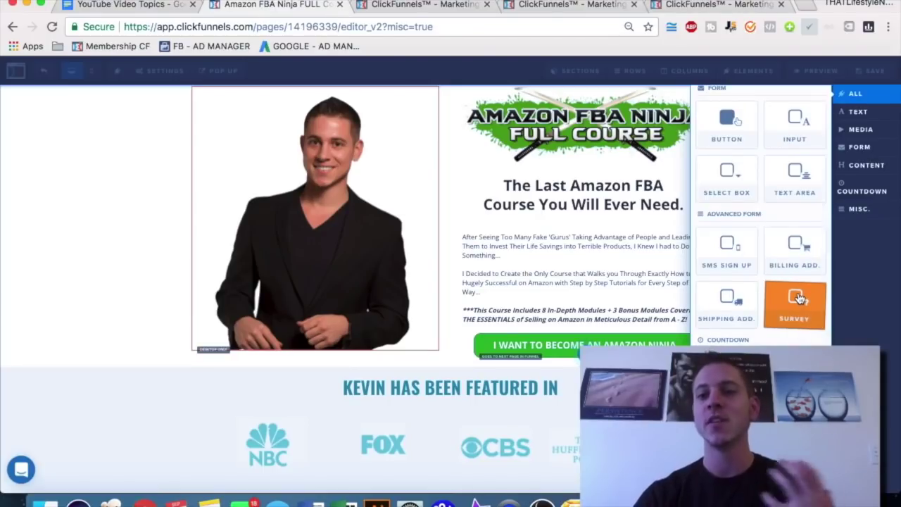
scroll(730, 297, down, 1)
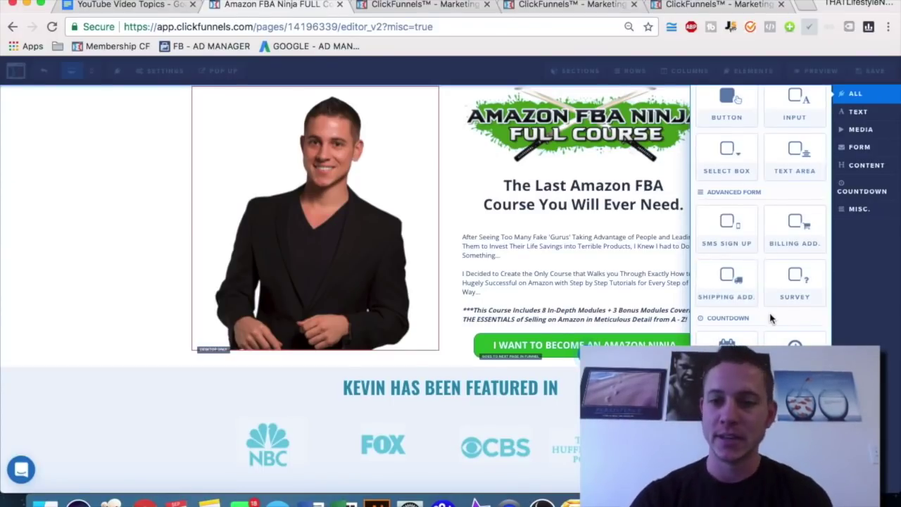
scroll(746, 312, down, 3)
scroll(739, 304, down, 2)
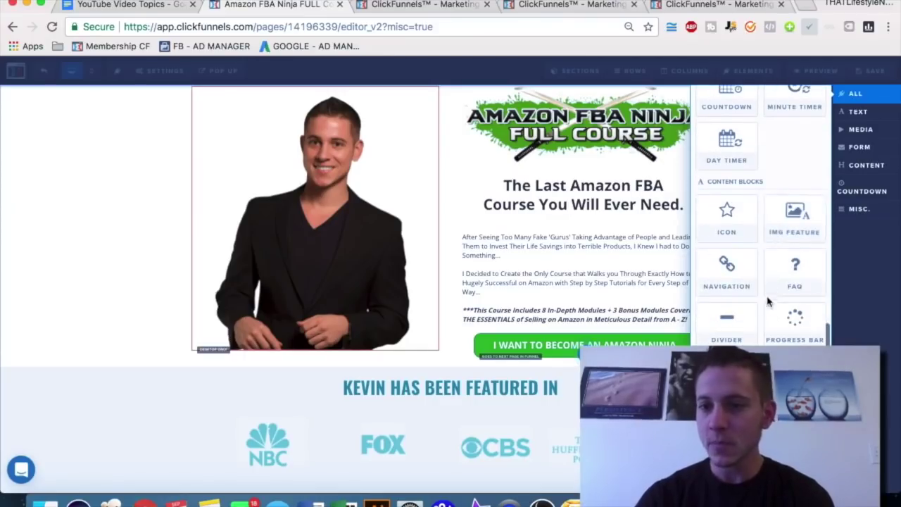
scroll(735, 305, down, 2)
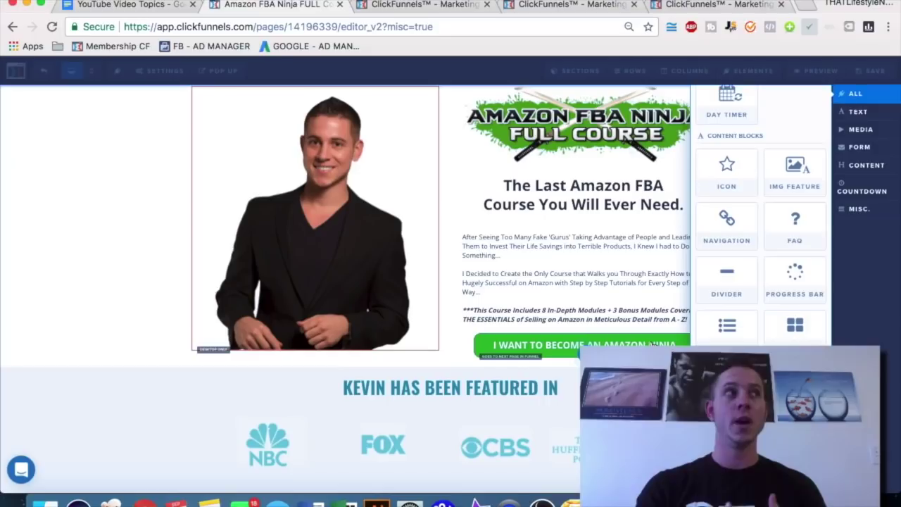
click(576, 278)
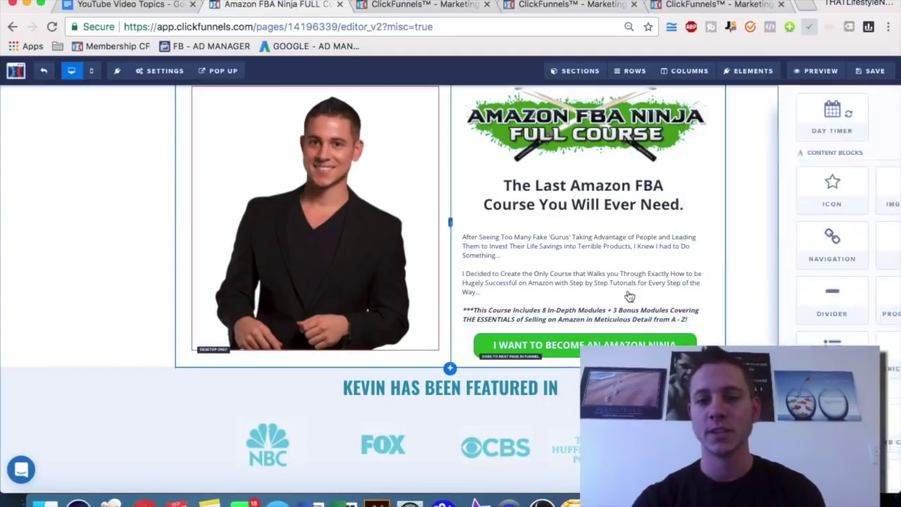
- Check the settings of the green "I WANT TO BECOME AN AMAZON NINJA" button and close them
click(556, 348)
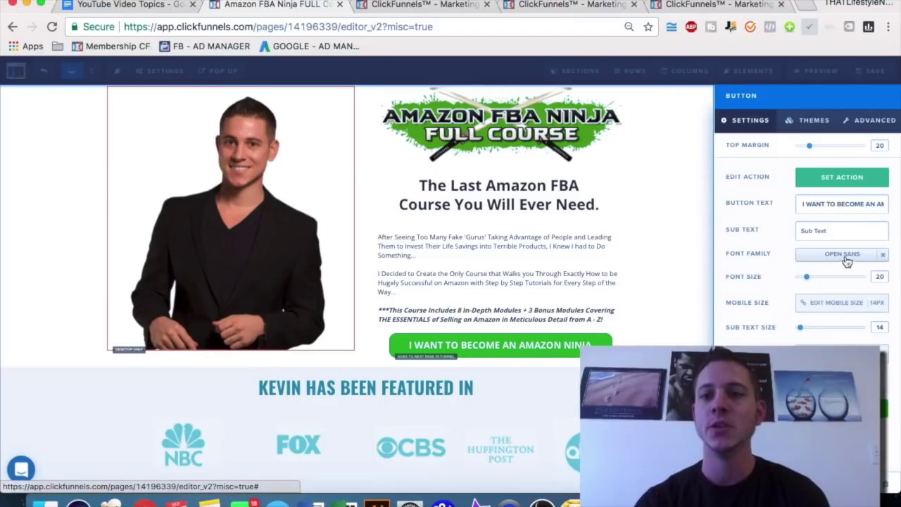
click(543, 221)
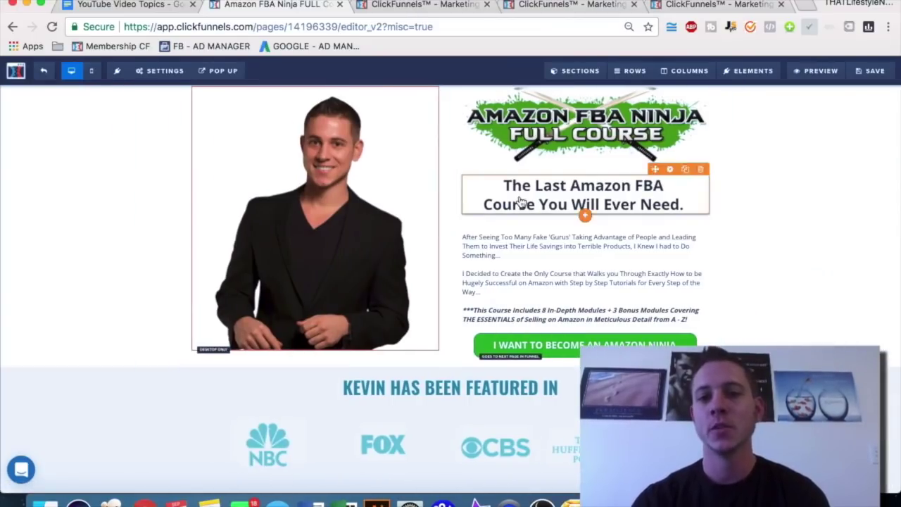
- Try red as the headline's text color, settle on the first dark conversion color, and close the headline settings
click(553, 185)
triple_click(568, 185)
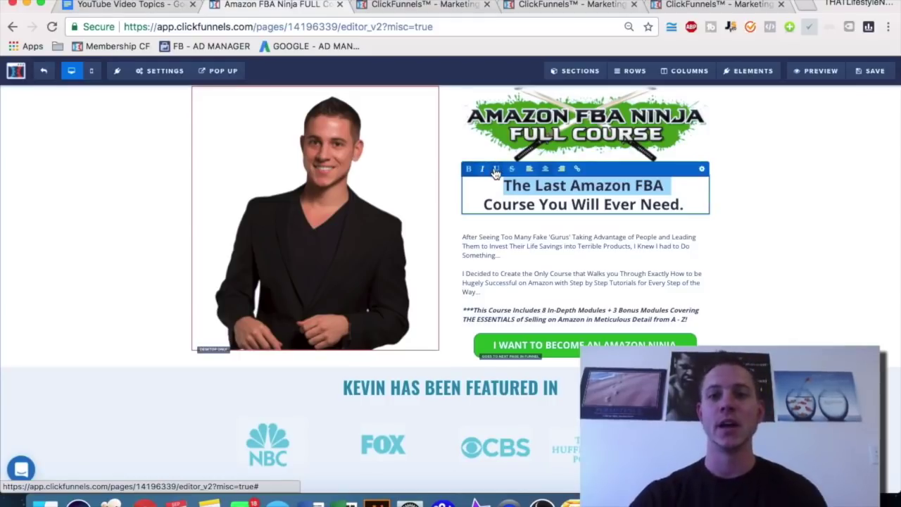
click(703, 170)
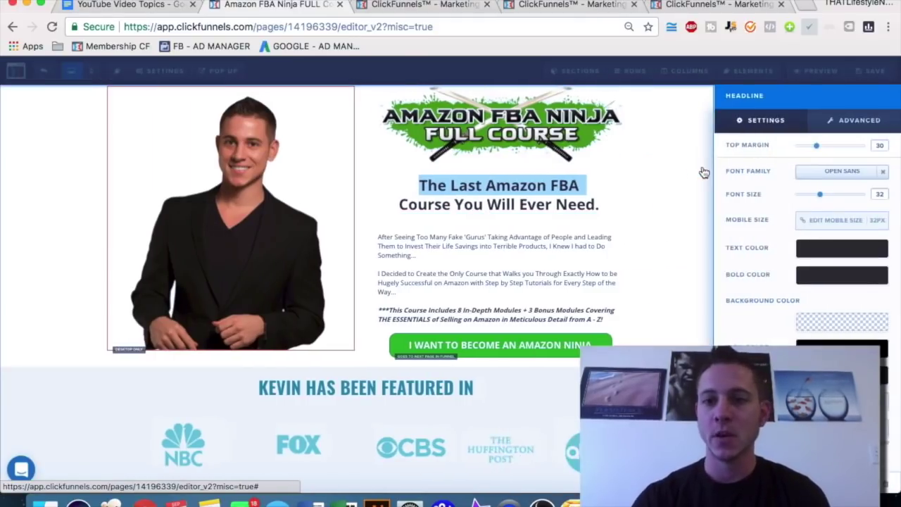
click(826, 253)
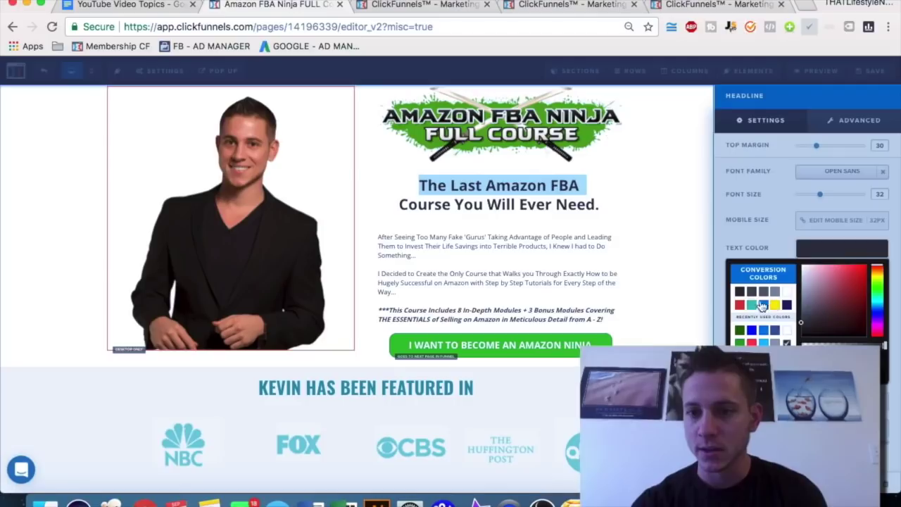
click(739, 304)
click(739, 292)
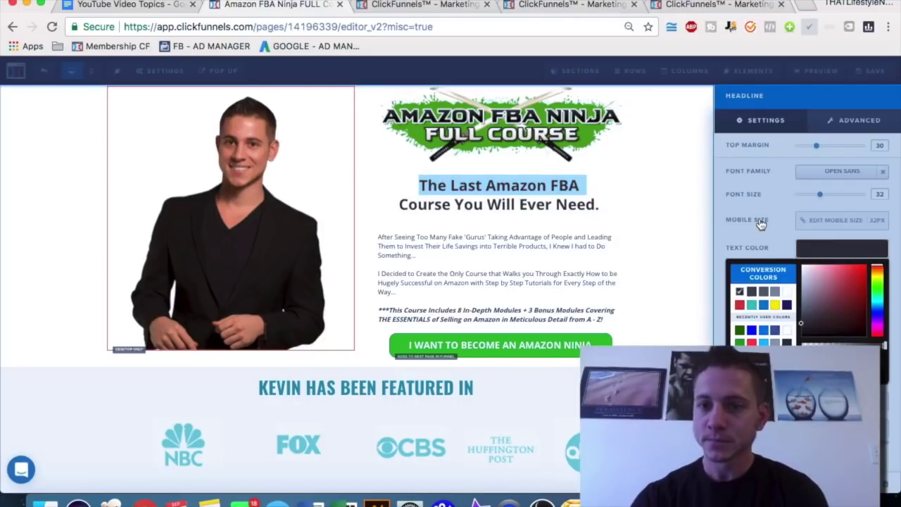
click(761, 223)
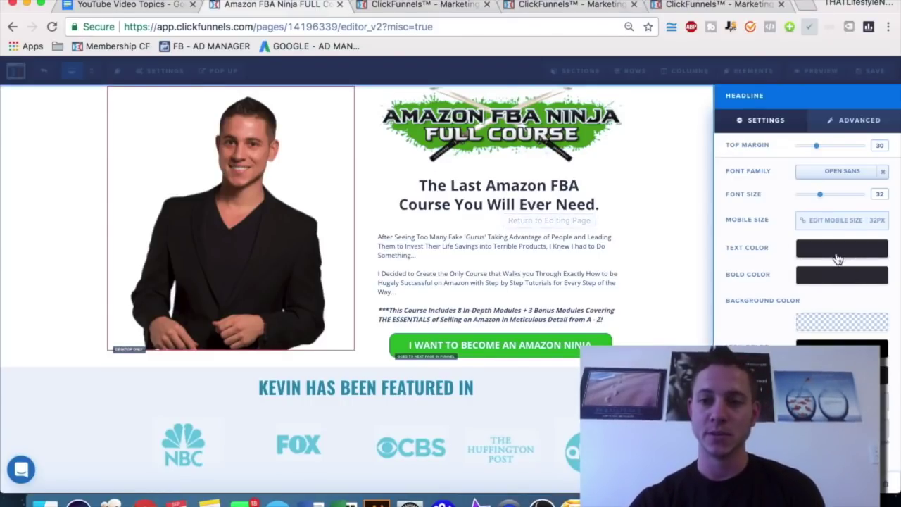
click(537, 207)
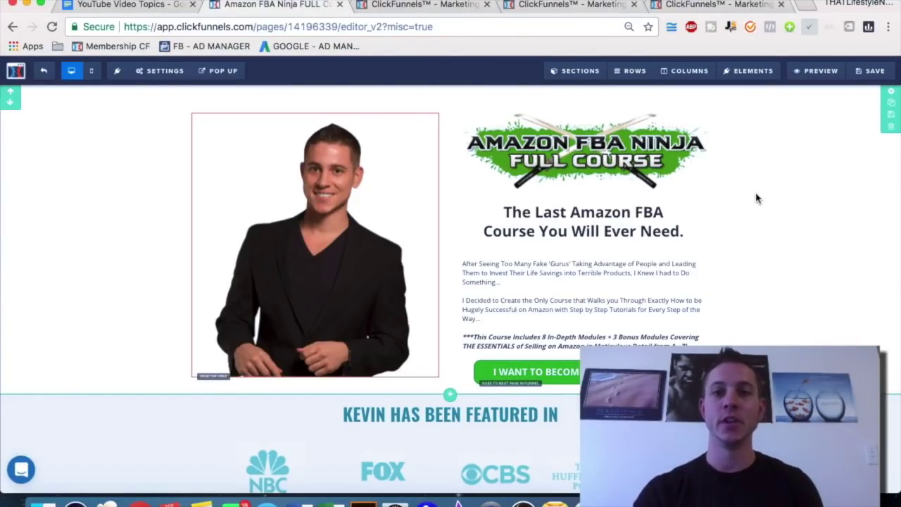
- Move the course logo below the headline, and return it above the headline
click(611, 149)
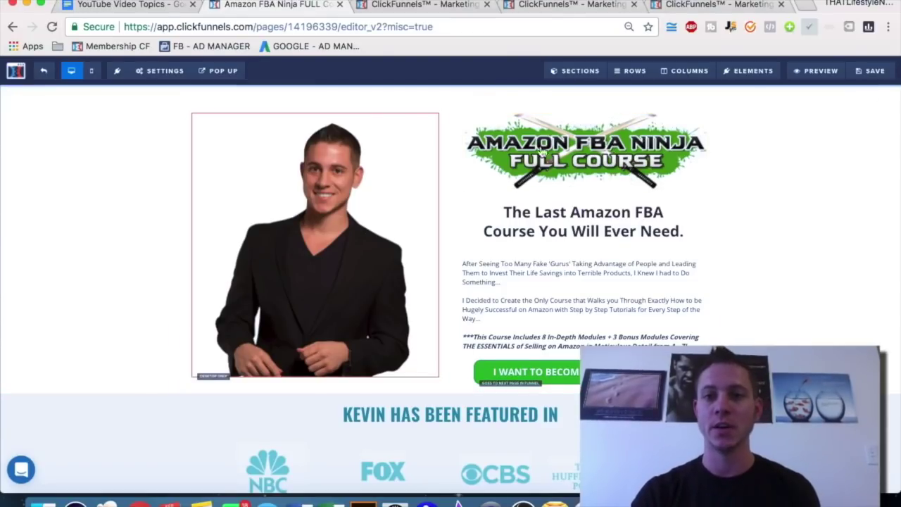
click(523, 163)
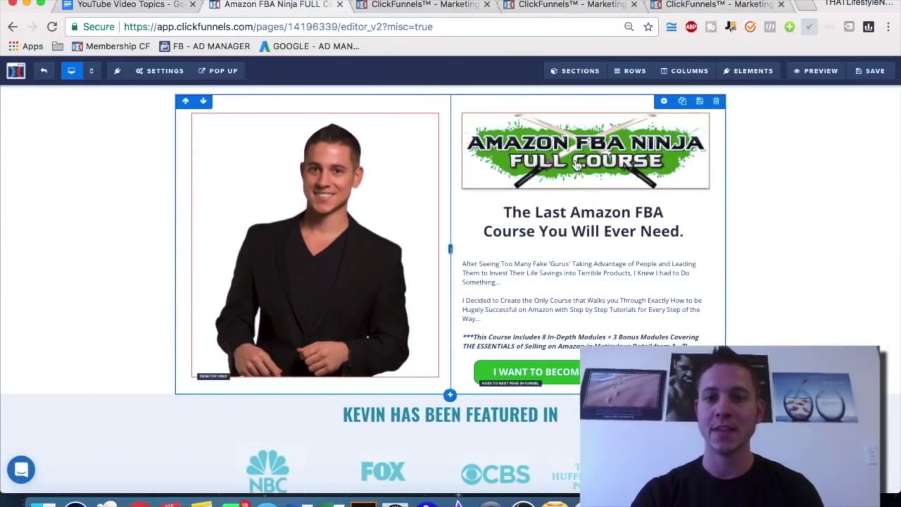
drag(576, 213, 578, 240)
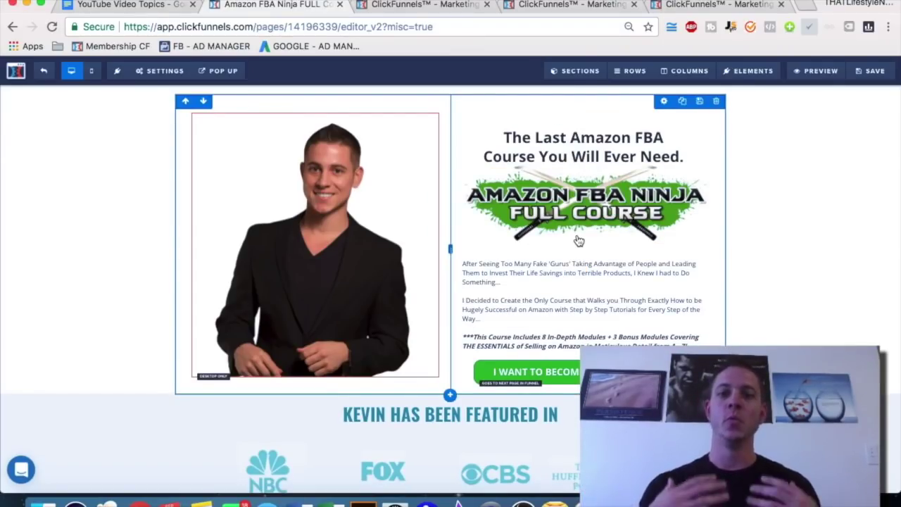
drag(578, 241, 582, 136)
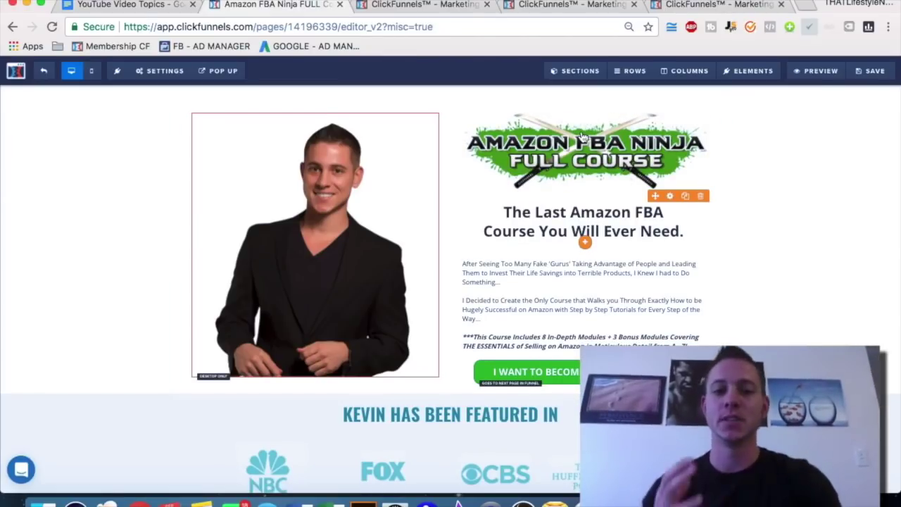
- Examine the rest of the sales page, from the media logos to the WARNING and training results sections
scroll(581, 135, down, 5)
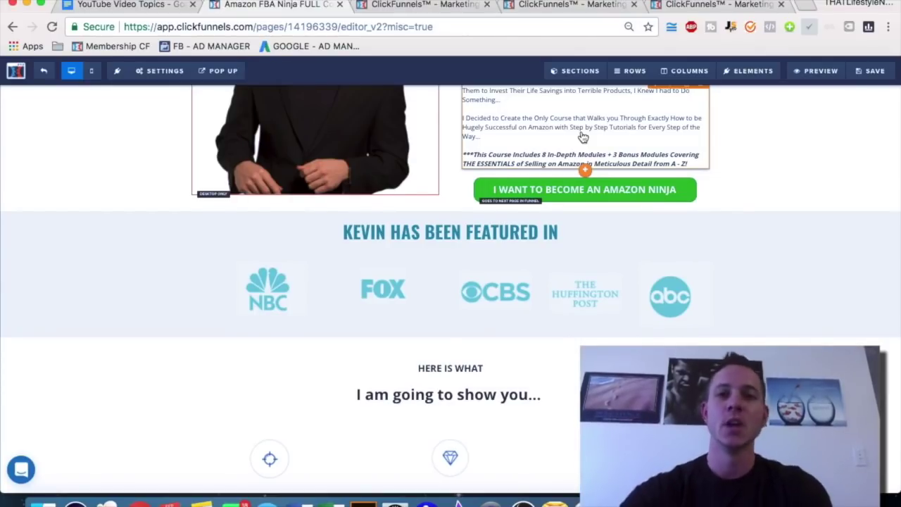
scroll(582, 135, down, 2)
scroll(582, 135, down, 1)
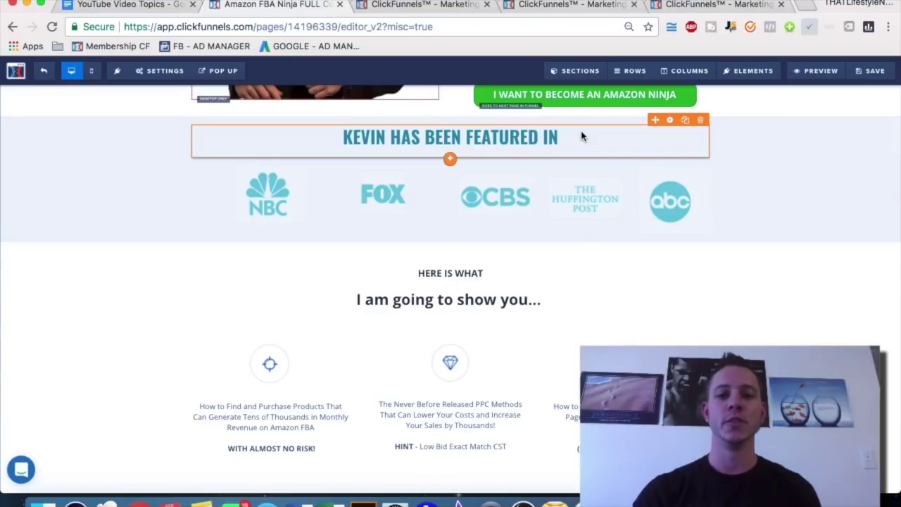
scroll(581, 136, down, 10)
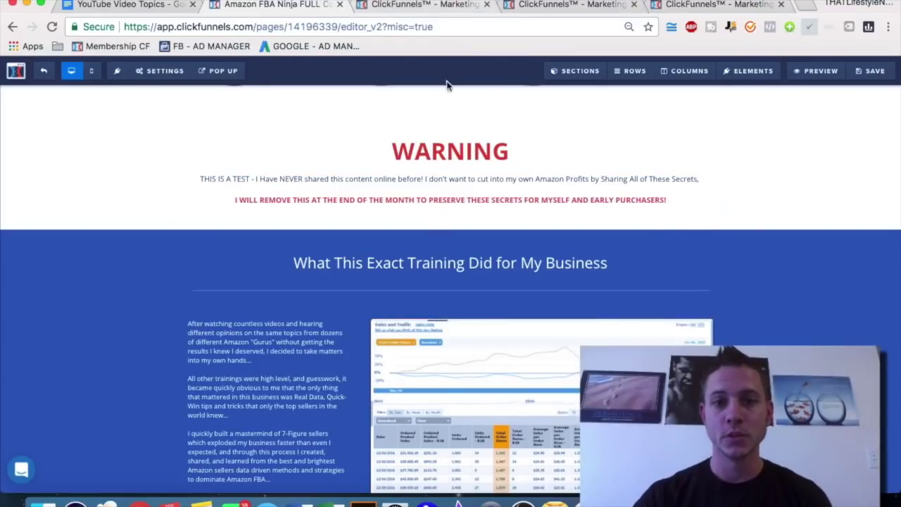
scroll(422, 217, up, 15)
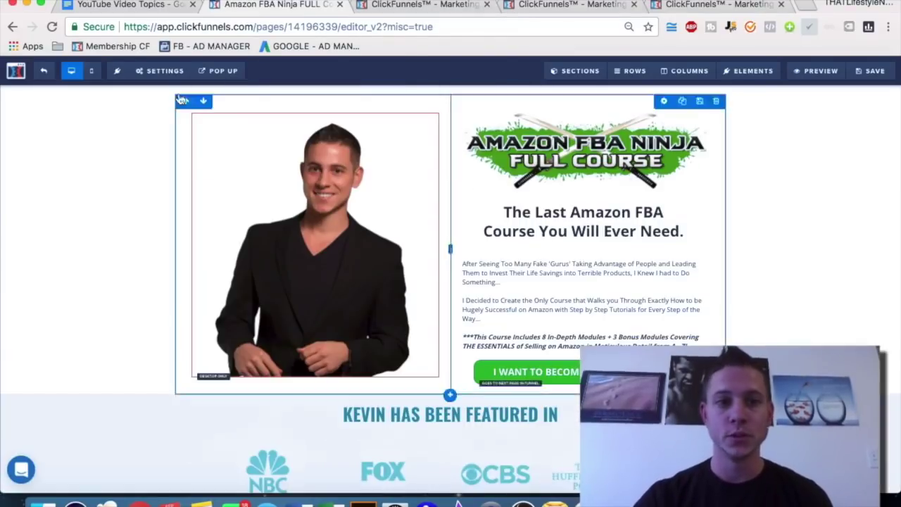
- Save the edited sales page
click(43, 73)
click(491, 178)
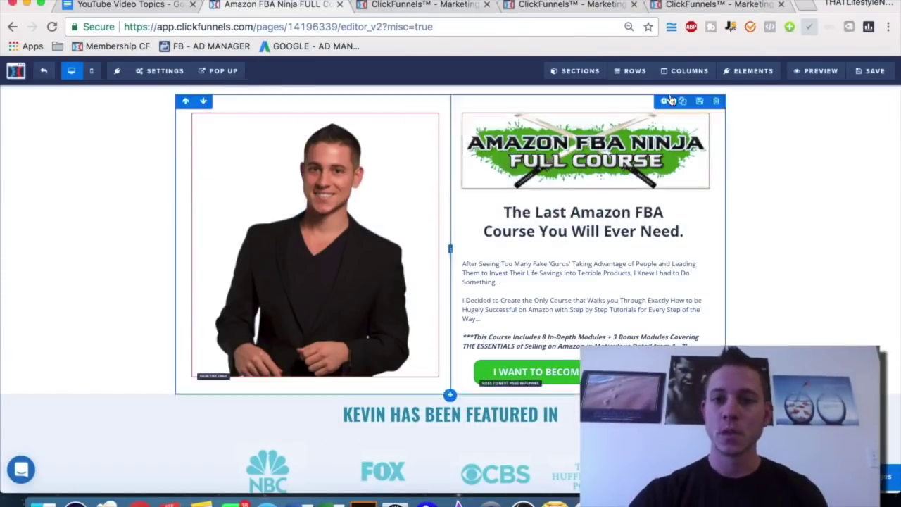
click(873, 71)
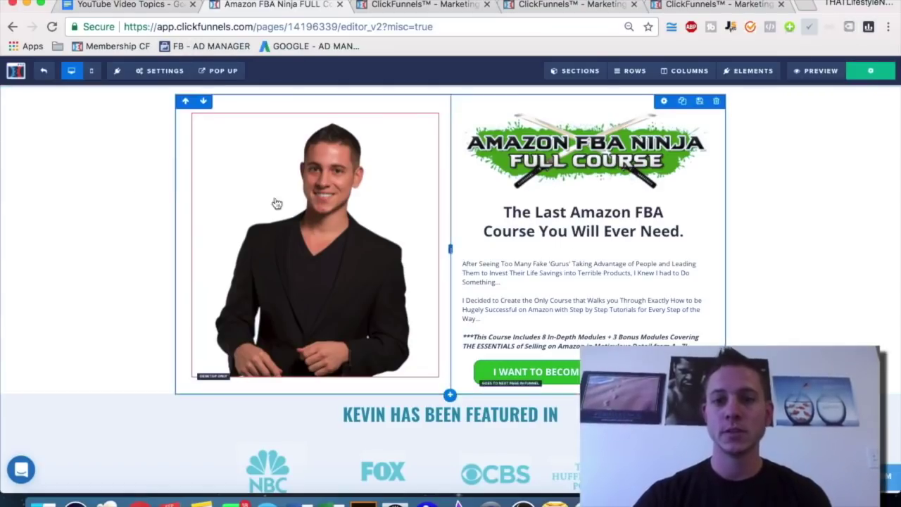
- Leave the page editor for the funnel steps and open the variation of the course's order page for editing
click(41, 74)
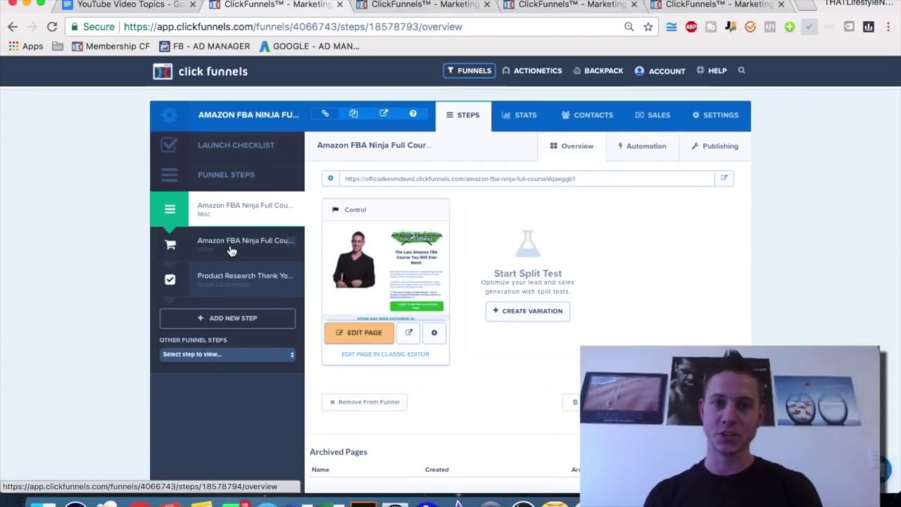
click(231, 247)
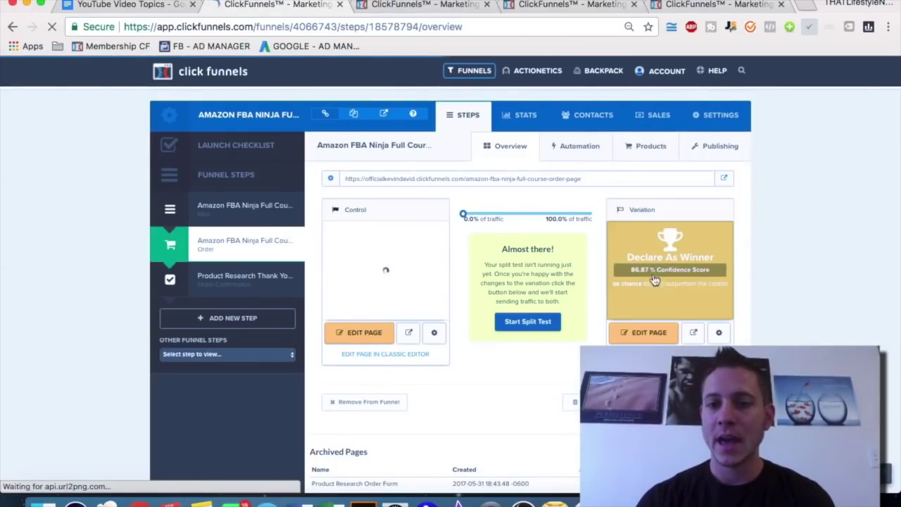
click(648, 331)
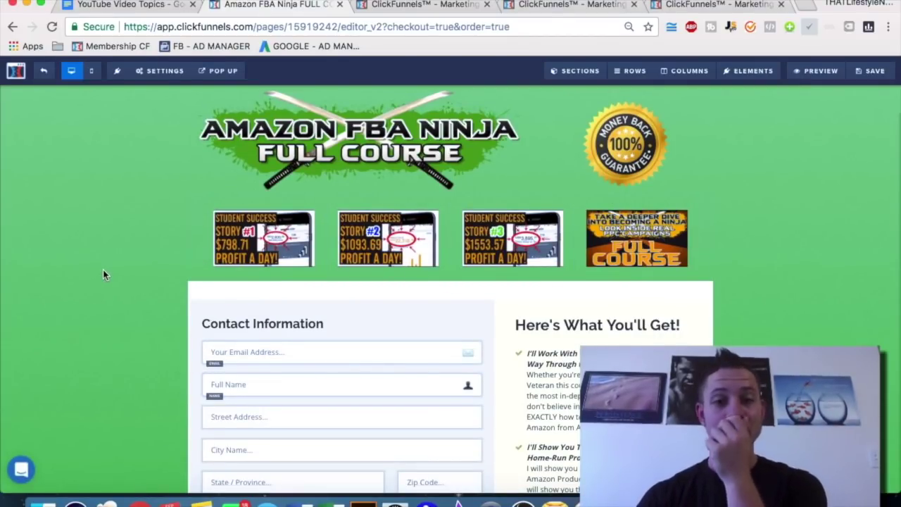
- Examine the order page's contact fields, credit card form, payment button and "Here's What You'll Get!" list
scroll(85, 257, down, 1)
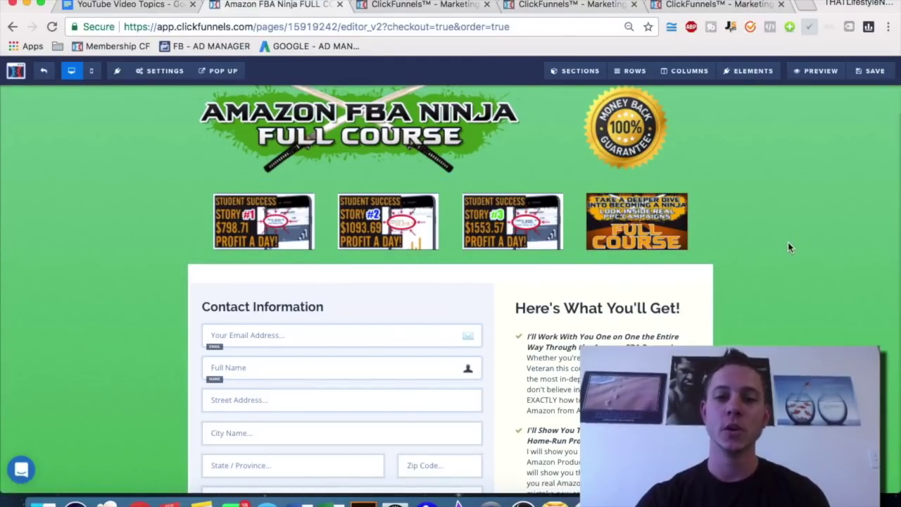
scroll(787, 245, down, 3)
scroll(780, 225, down, 2)
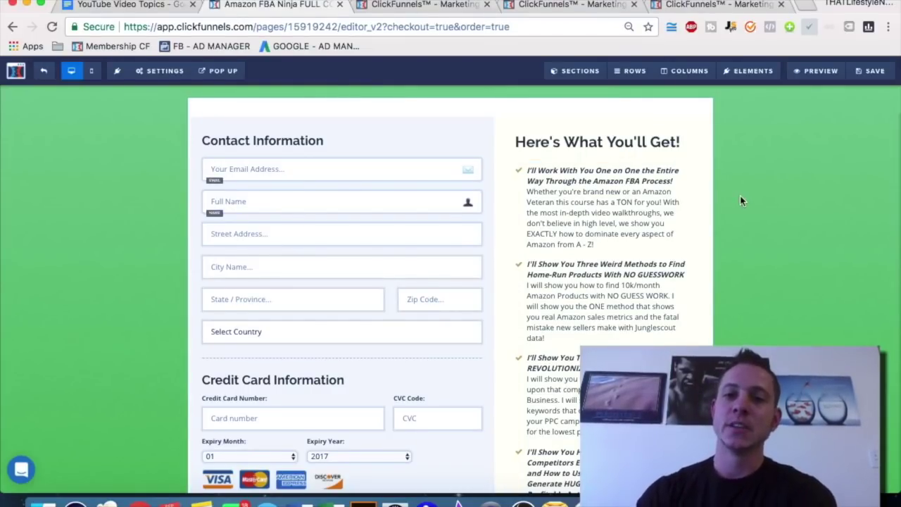
scroll(740, 195, down, 1)
scroll(770, 248, down, 1)
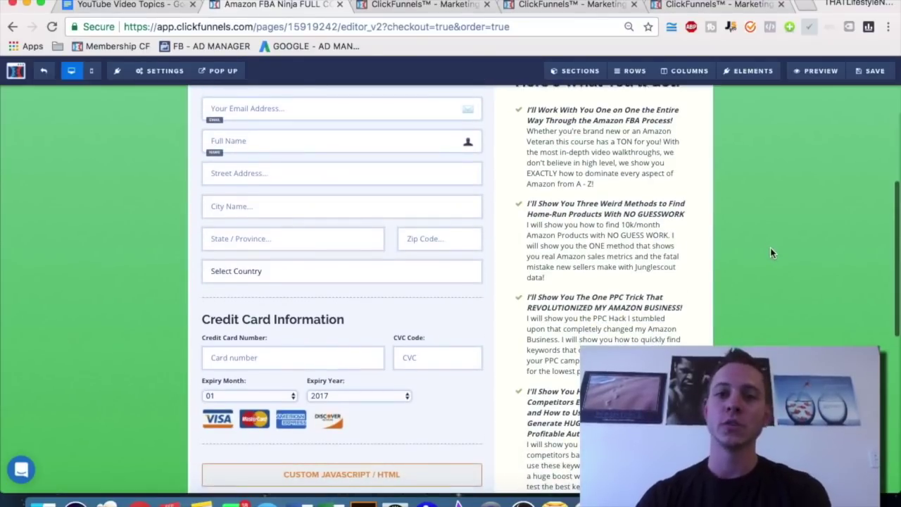
scroll(744, 206, down, 2)
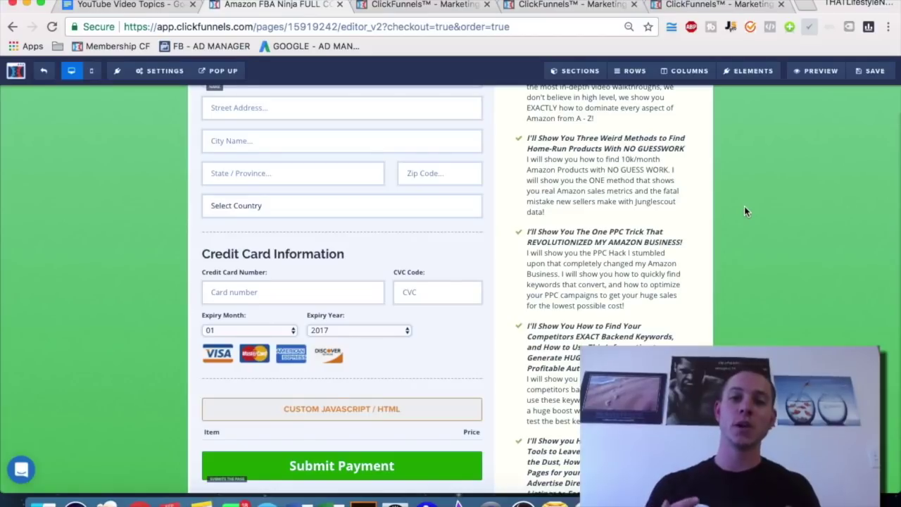
scroll(745, 211, down, 1)
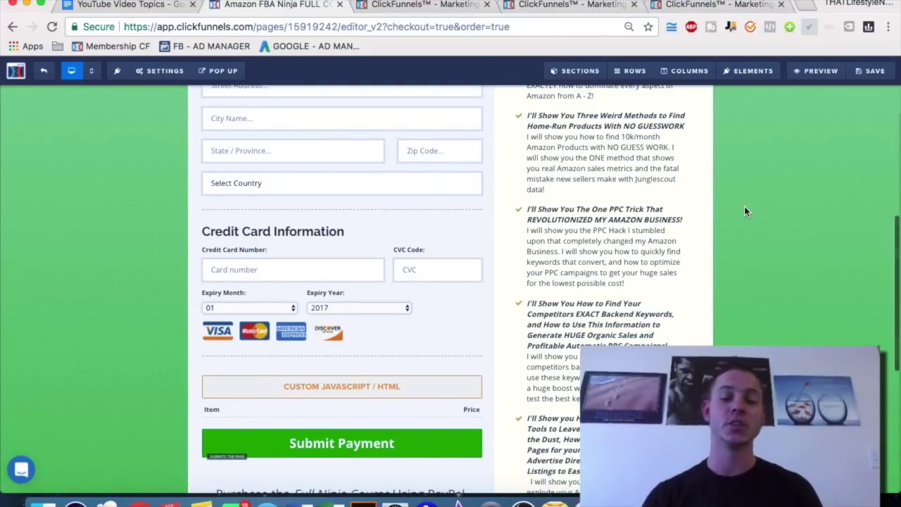
scroll(744, 206, down, 1)
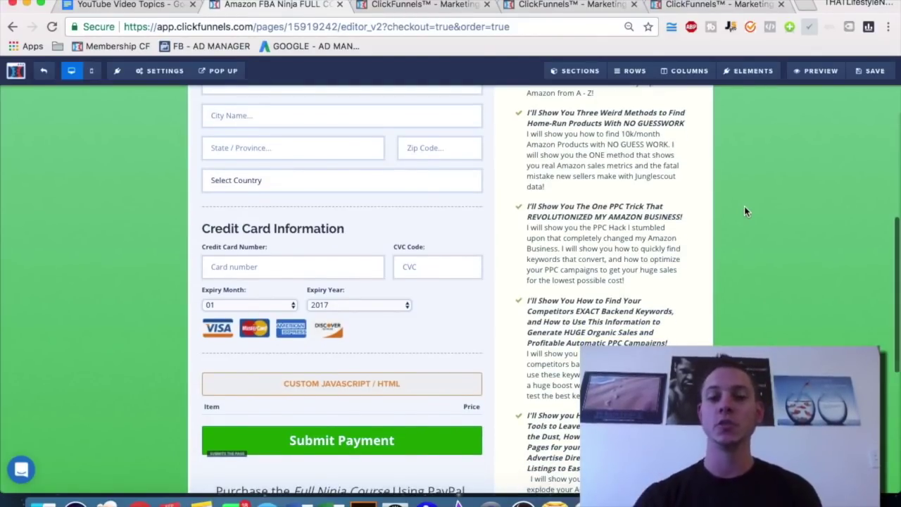
scroll(743, 206, down, 1)
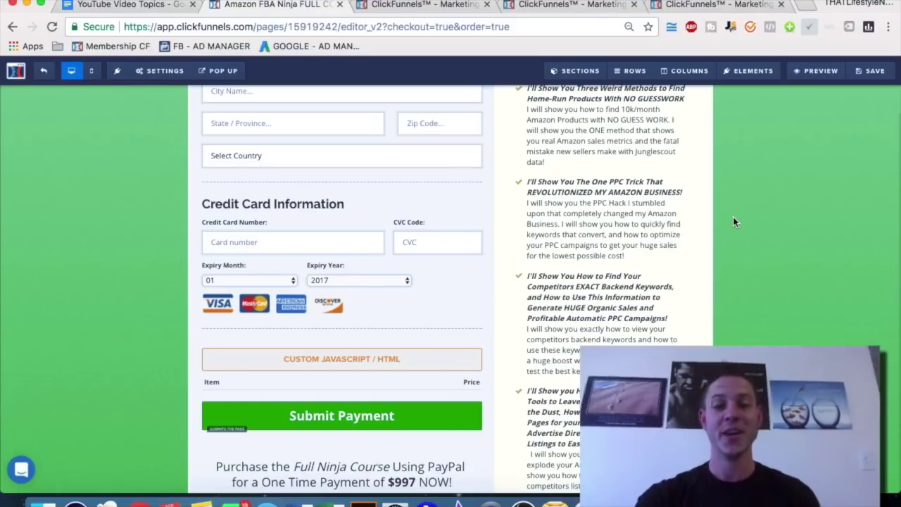
scroll(610, 156, down, 1)
scroll(598, 211, up, 10)
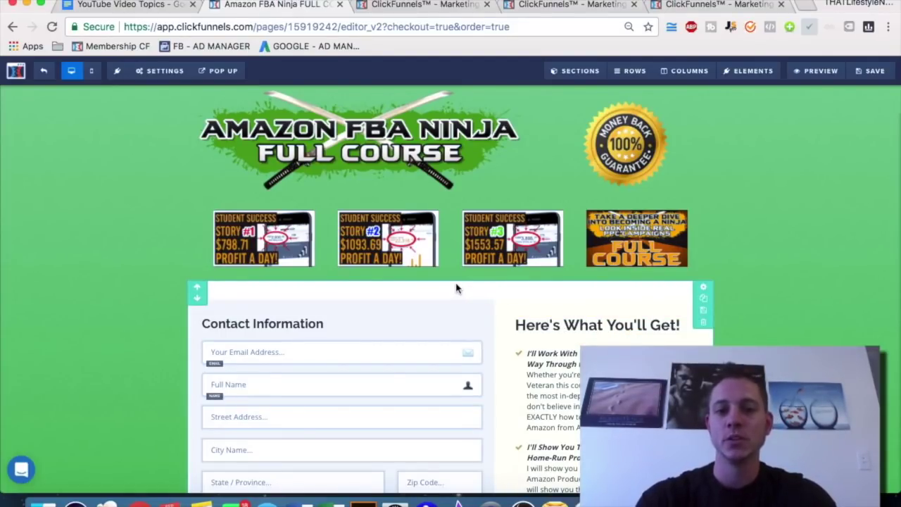
- Add a full-width section with a two-column row below the order form and PayPal block
scroll(456, 288, down, 10)
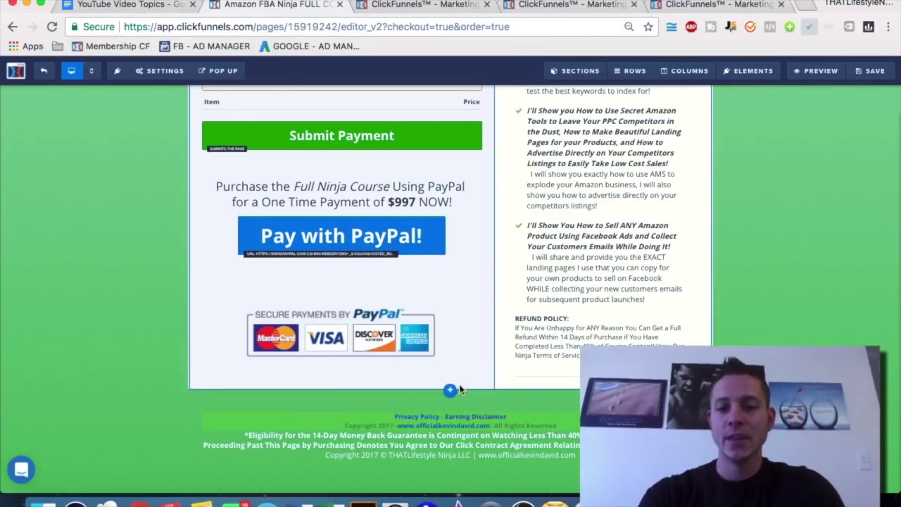
click(450, 391)
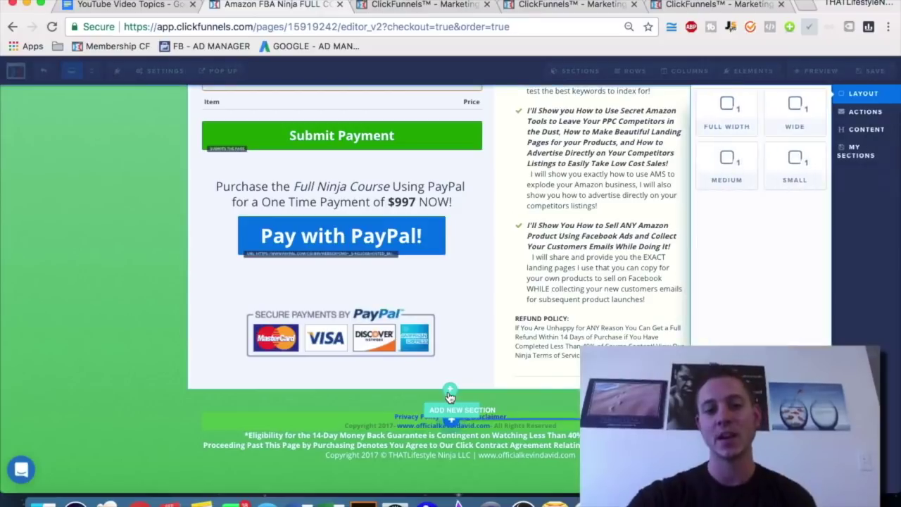
click(732, 131)
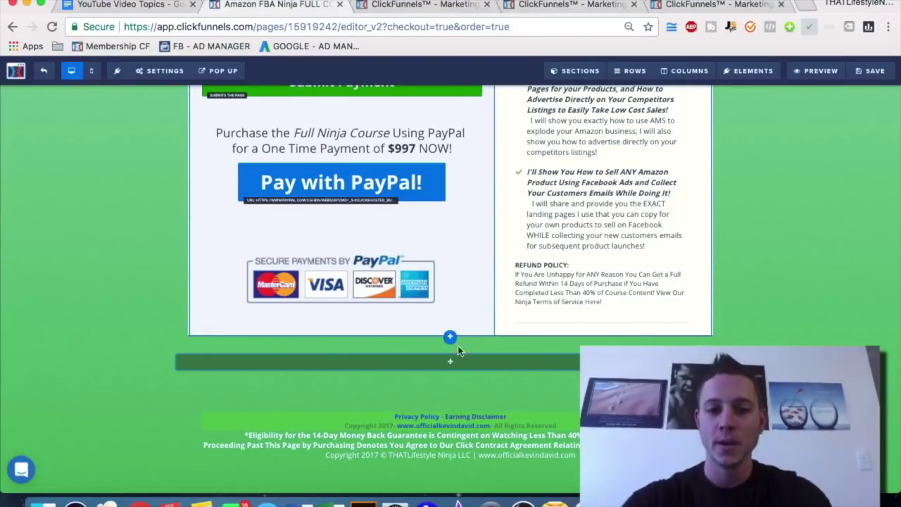
click(450, 361)
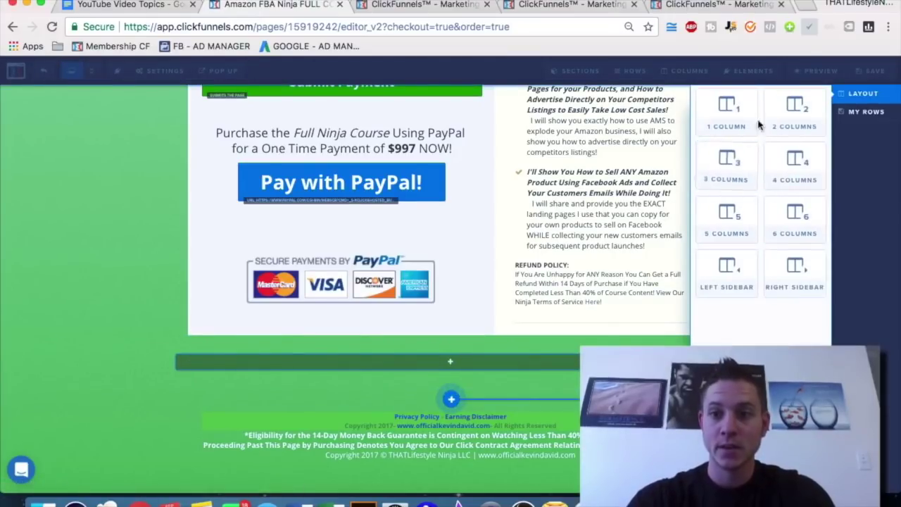
click(794, 116)
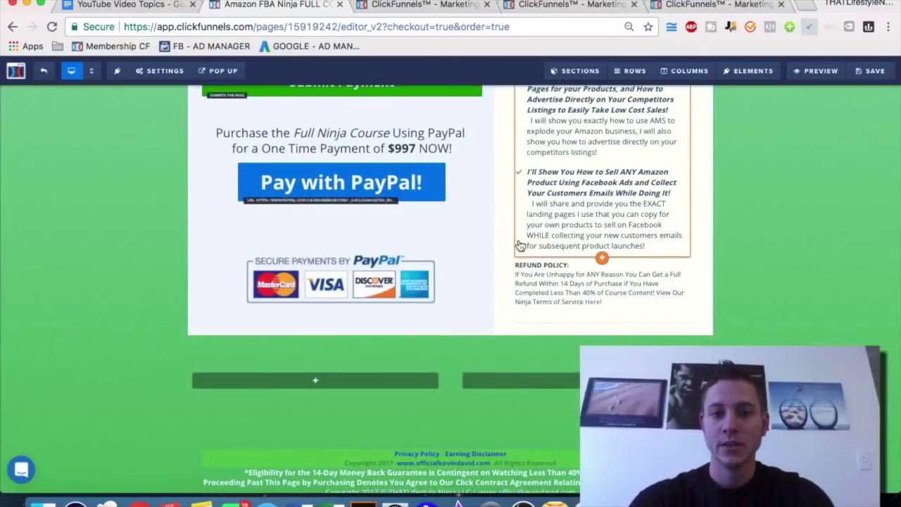
- Delete the empty two-column section below the order form
scroll(519, 244, up, 10)
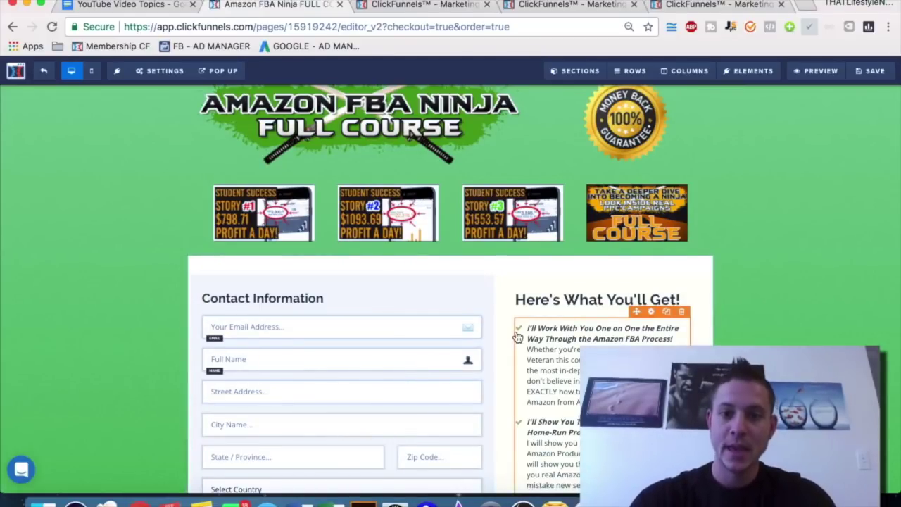
scroll(518, 336, down, 10)
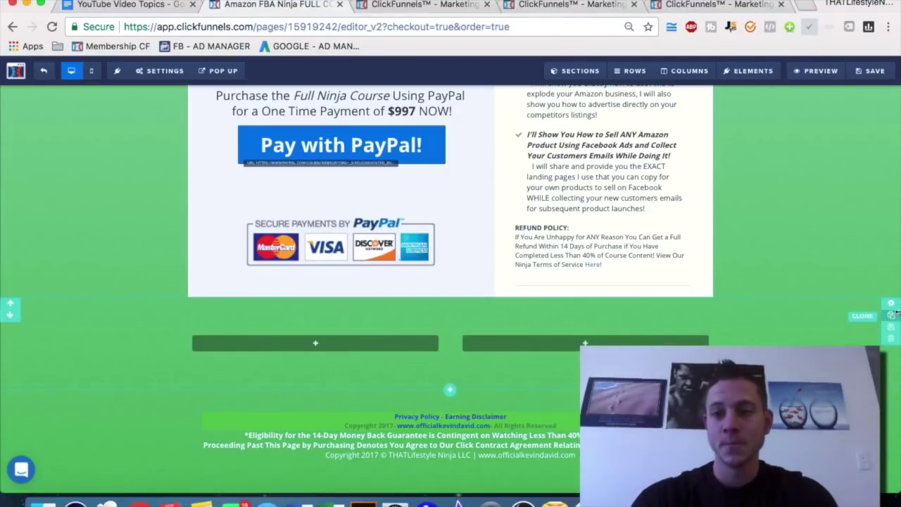
click(890, 338)
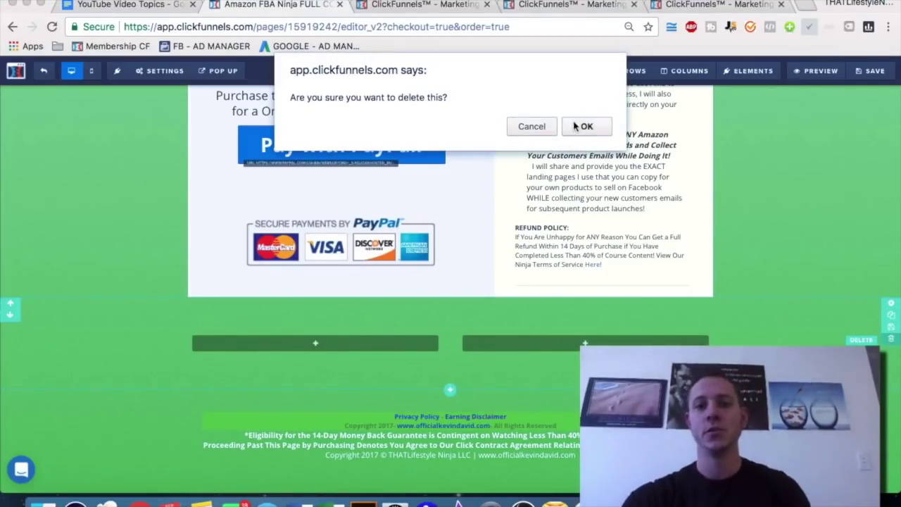
click(573, 126)
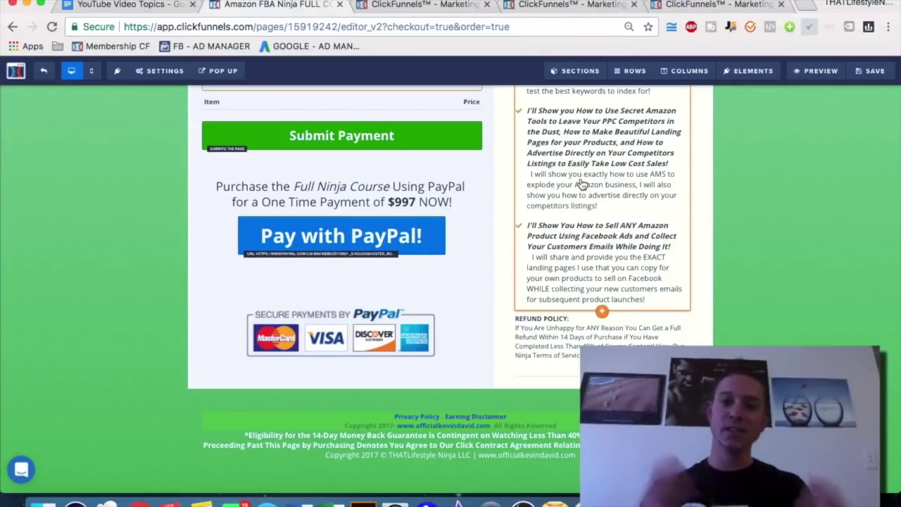
- Open the settings of the order form's email address field and check the available input types
scroll(581, 184, up, 10)
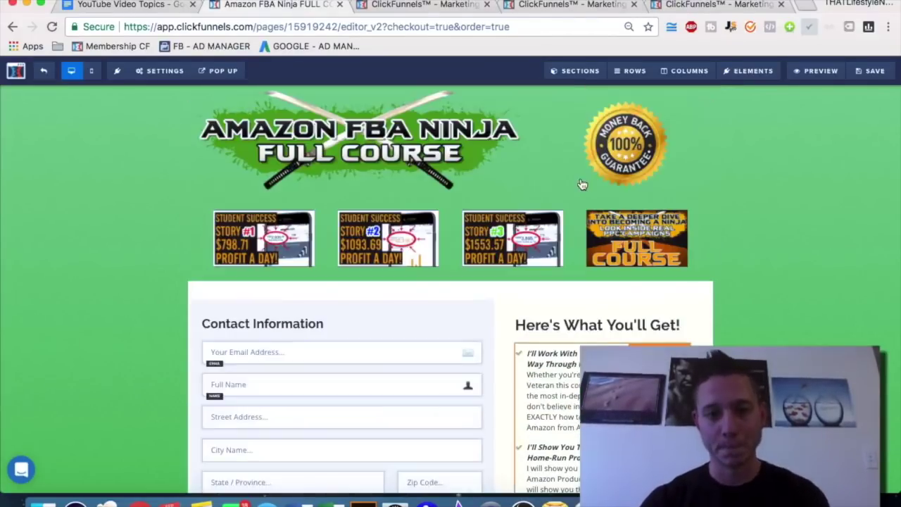
scroll(412, 326, down, 2)
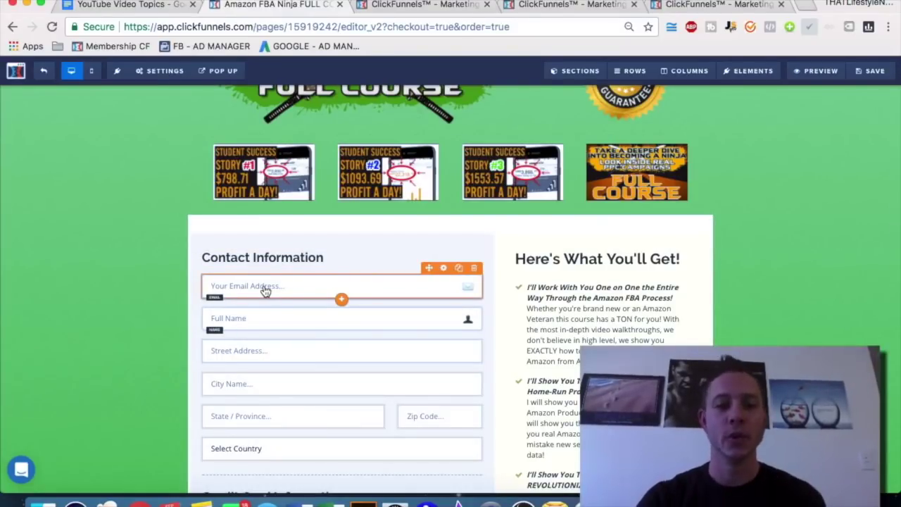
click(222, 292)
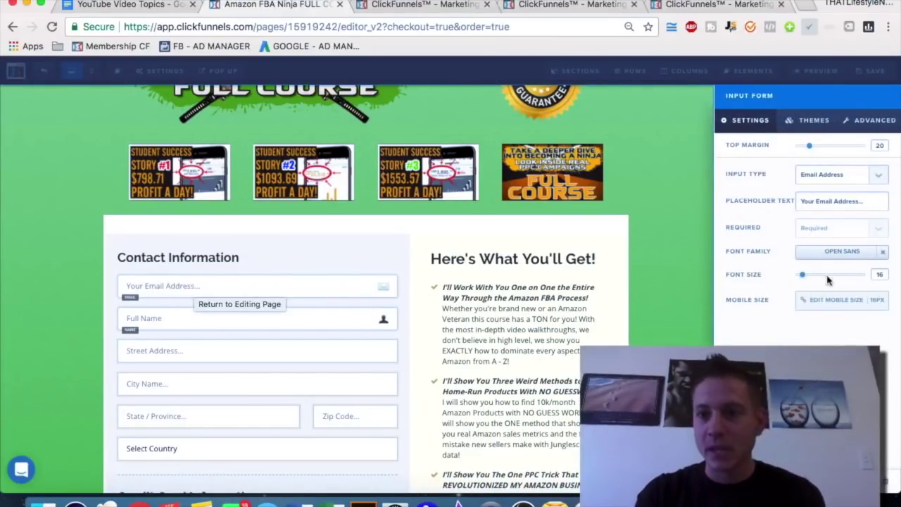
click(879, 177)
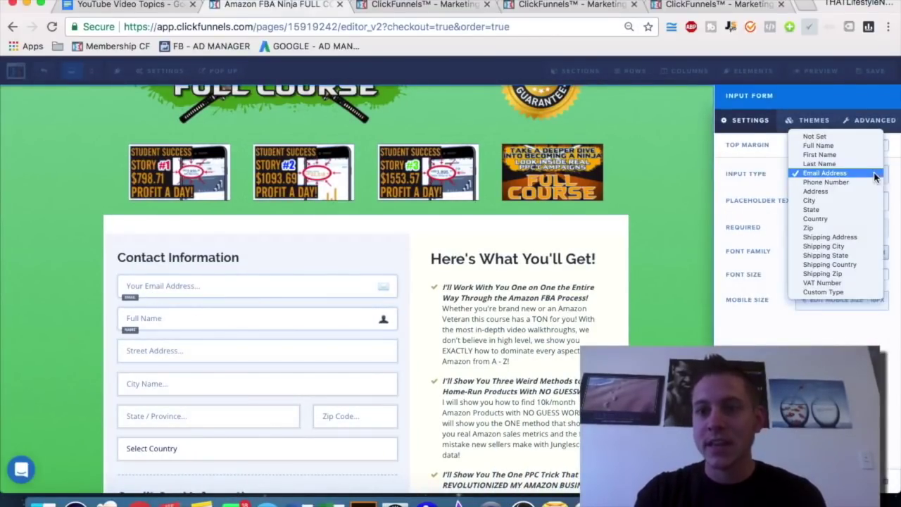
click(879, 175)
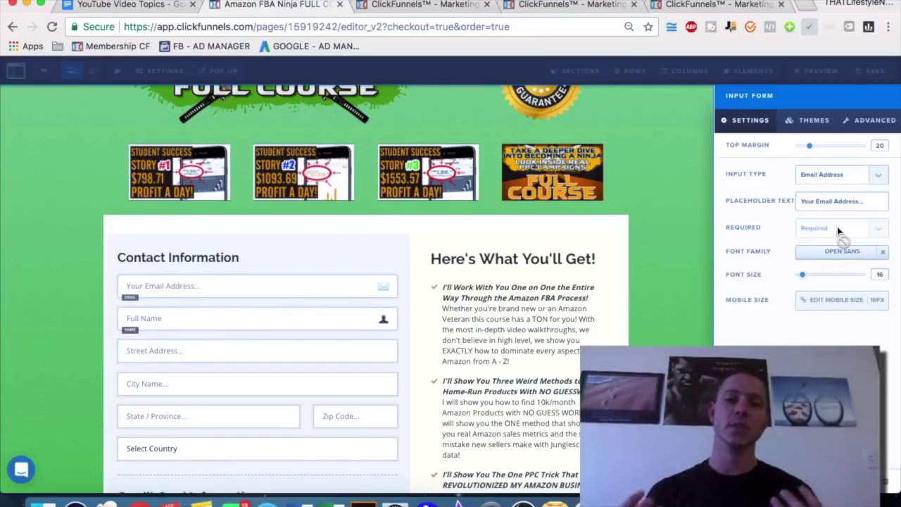
- Check the themes and advanced style options of the order form's email address field, and close its settings
click(815, 125)
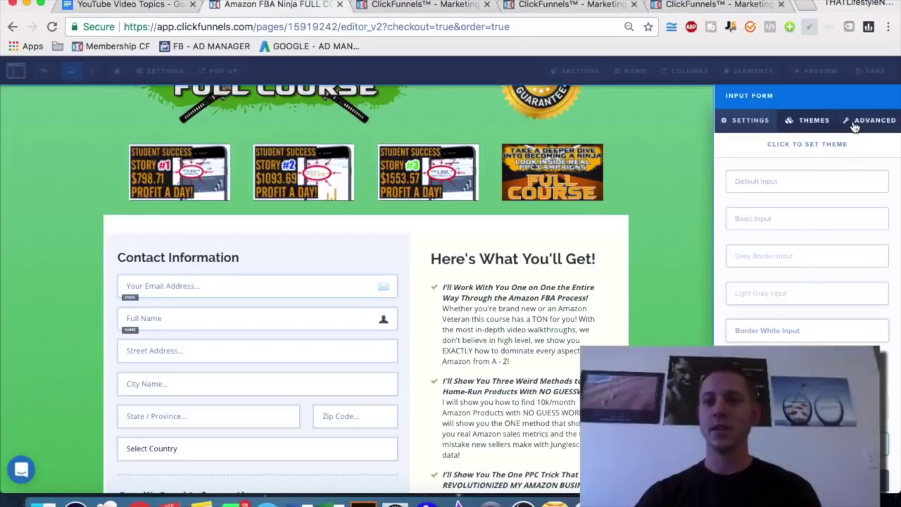
click(853, 125)
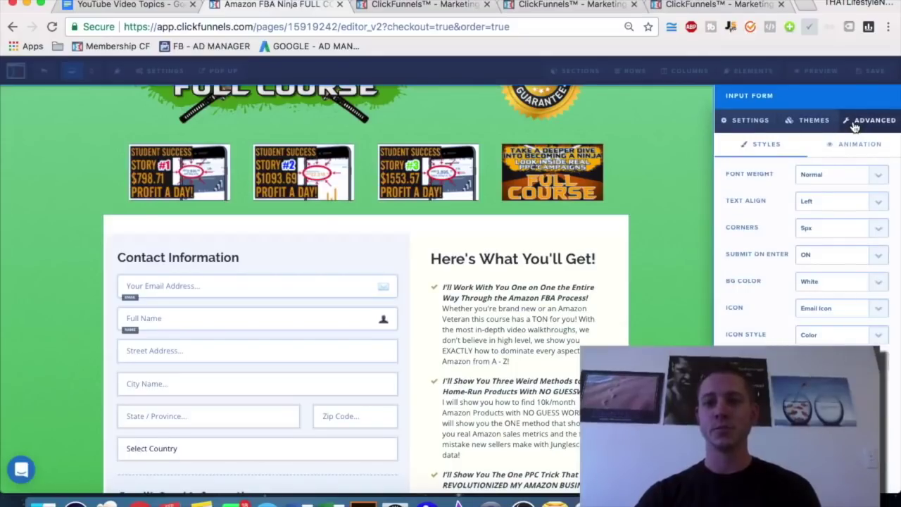
click(684, 221)
- Try the Go to Website URL action on the Submit Payment button, and set it back to Submit Order / Submit Form
scroll(524, 299, down, 3)
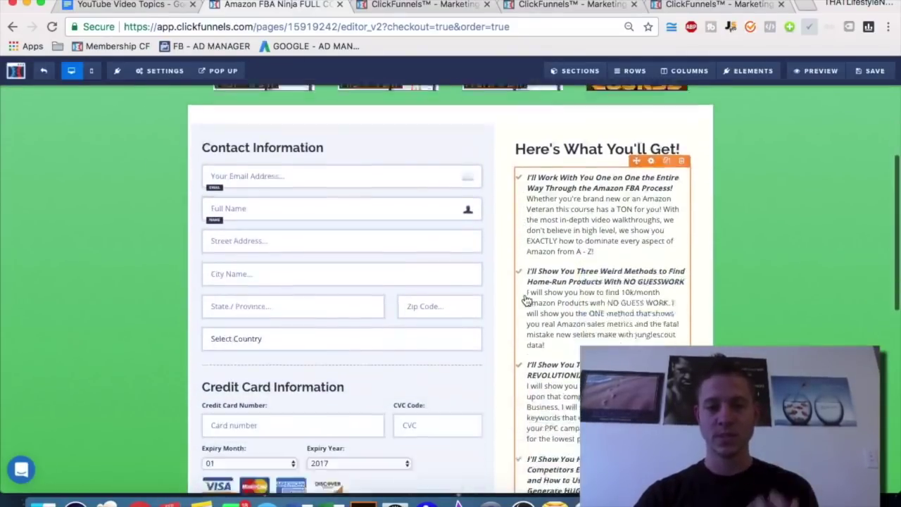
scroll(524, 299, down, 6)
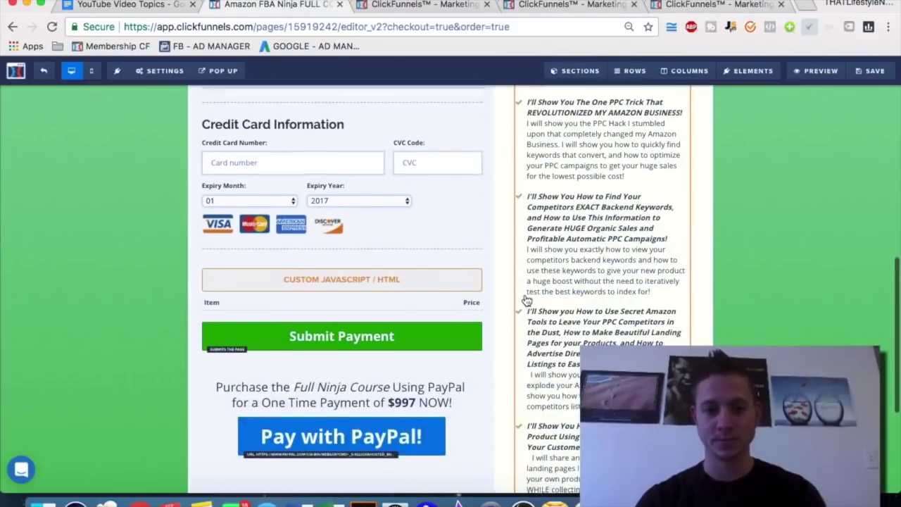
click(313, 337)
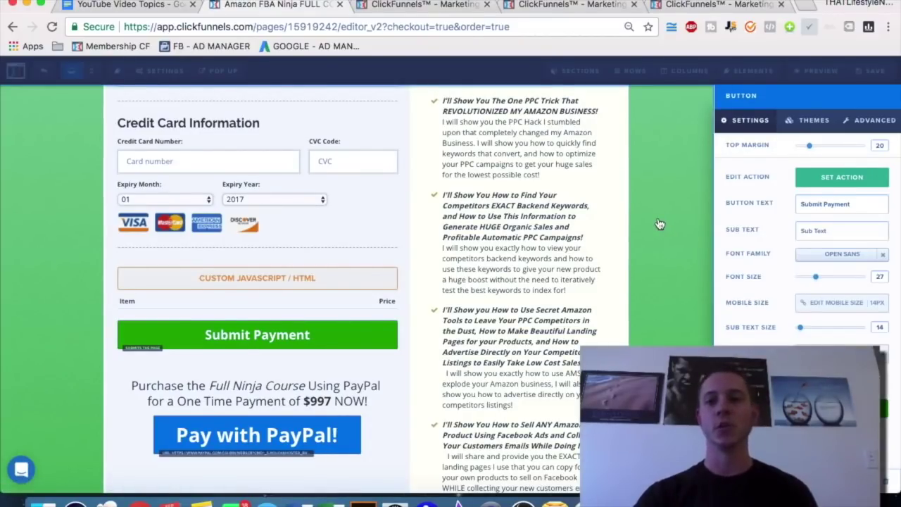
click(828, 178)
click(798, 172)
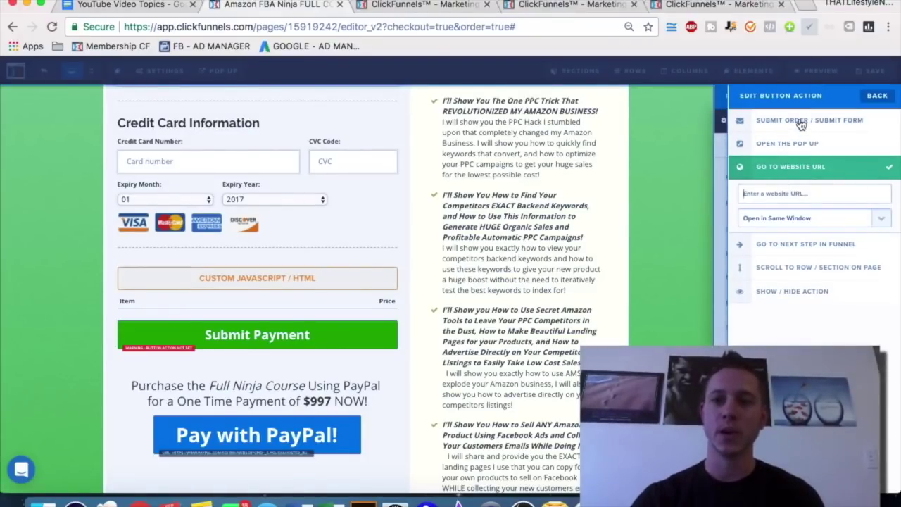
click(802, 123)
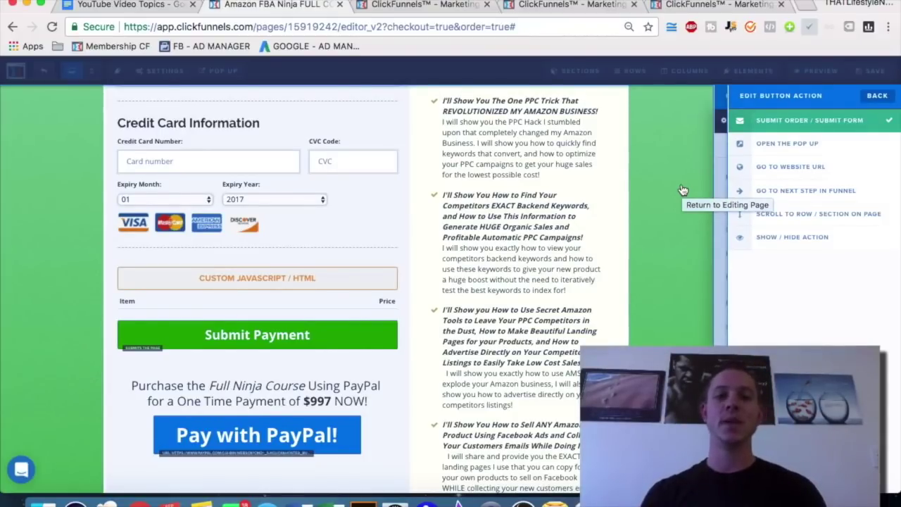
click(485, 318)
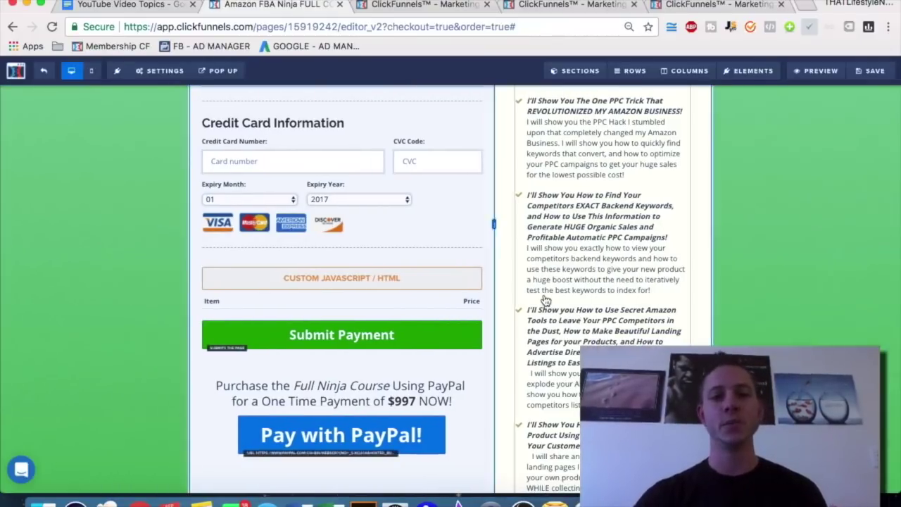
- Exit the order page editor without saving and return to the funnel's steps overview
scroll(546, 299, up, 2)
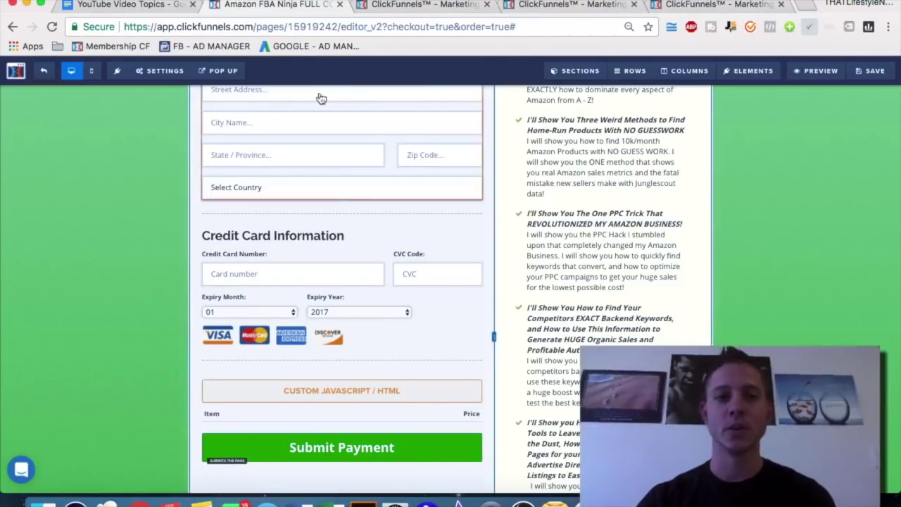
click(16, 70)
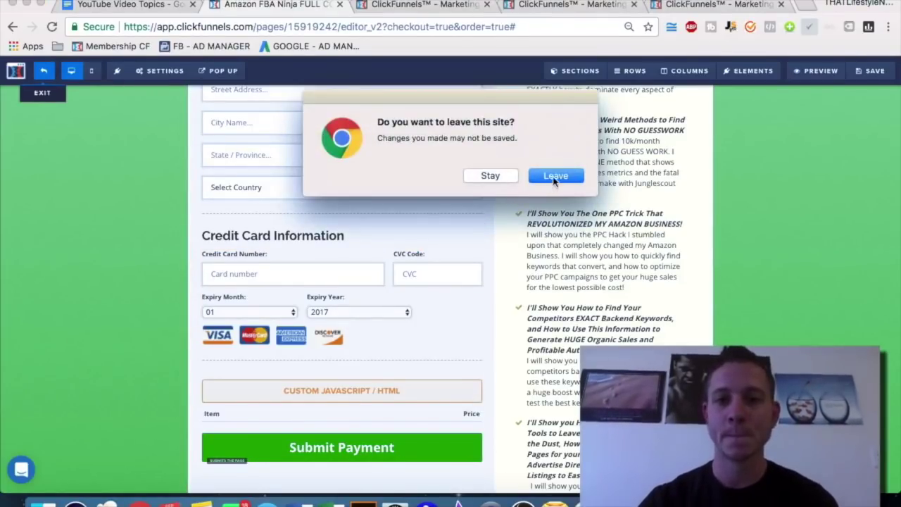
click(553, 176)
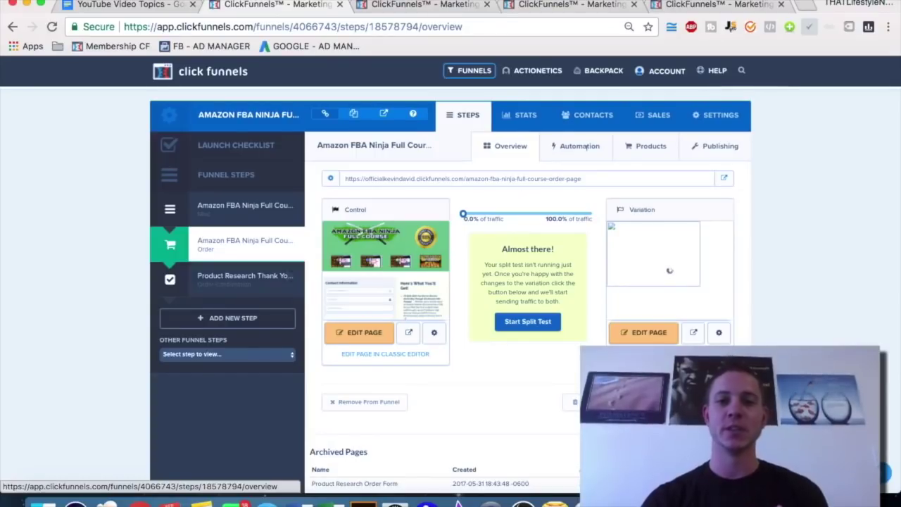
- Open the Amazon FBA Ninja Full Course funnel's settings and inspect the head tracking code
click(716, 70)
click(715, 114)
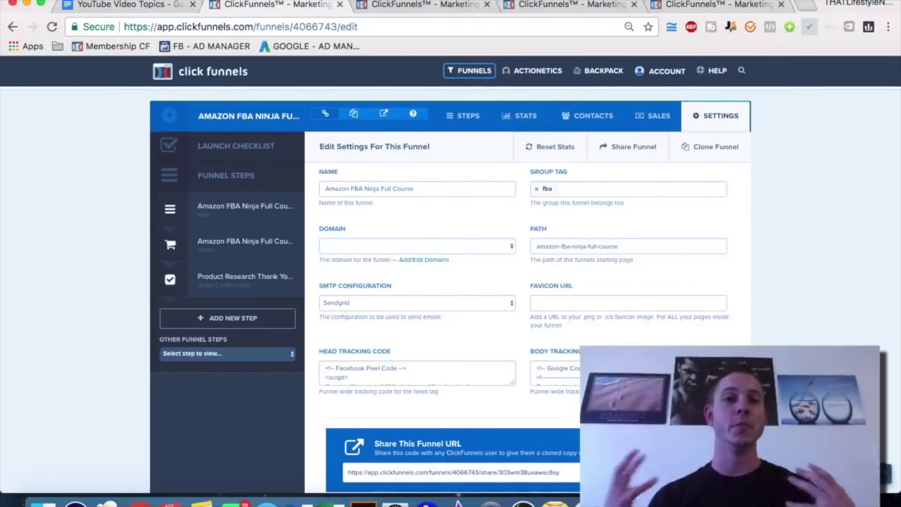
click(418, 368)
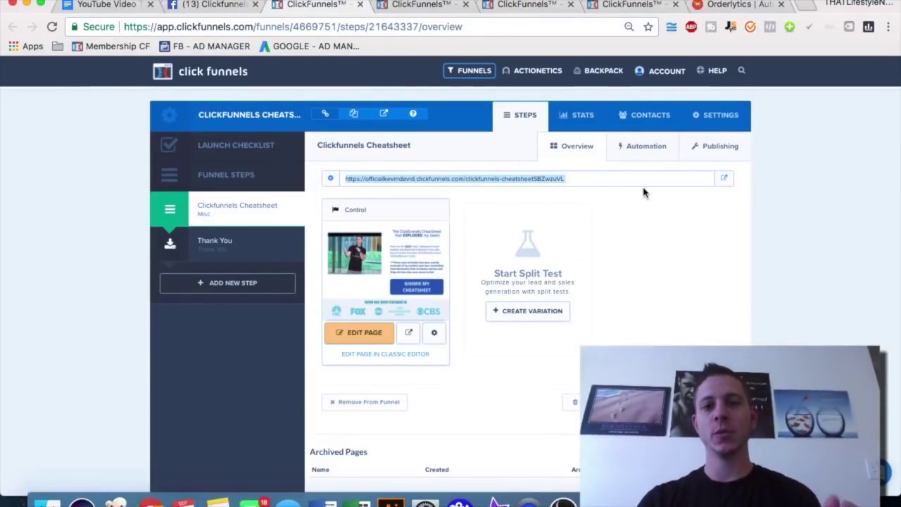
- View the Clickfunnels Cheatsheet landing page live, look through its content and opt-in pop-up, and close the pop-up
click(725, 179)
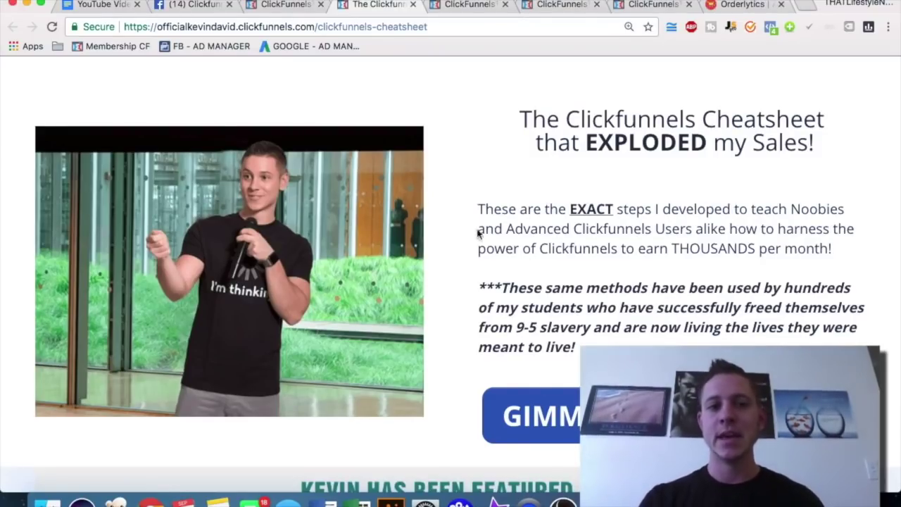
scroll(582, 177, down, 7)
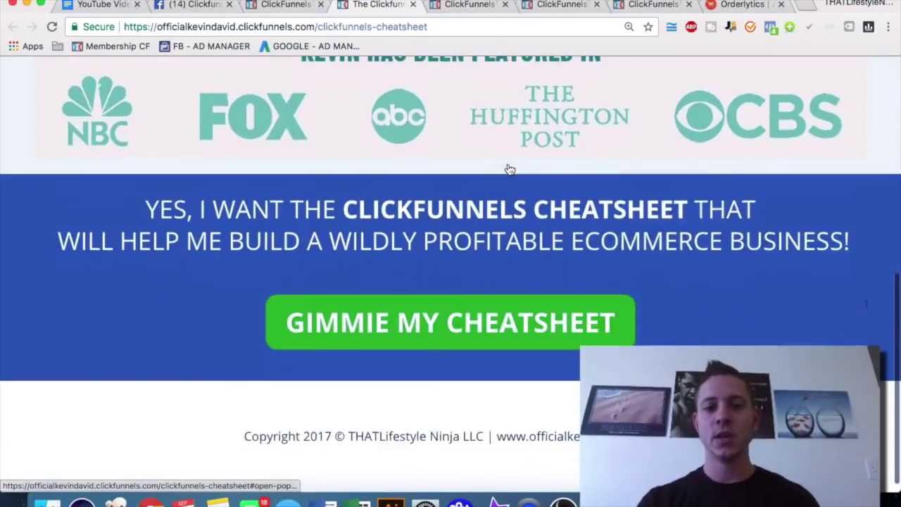
scroll(508, 171, up, 4)
scroll(508, 169, up, 3)
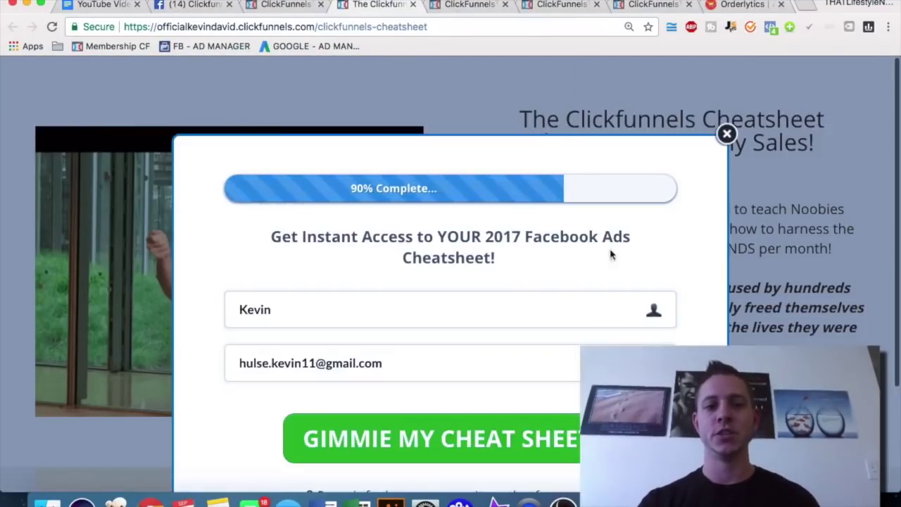
click(726, 134)
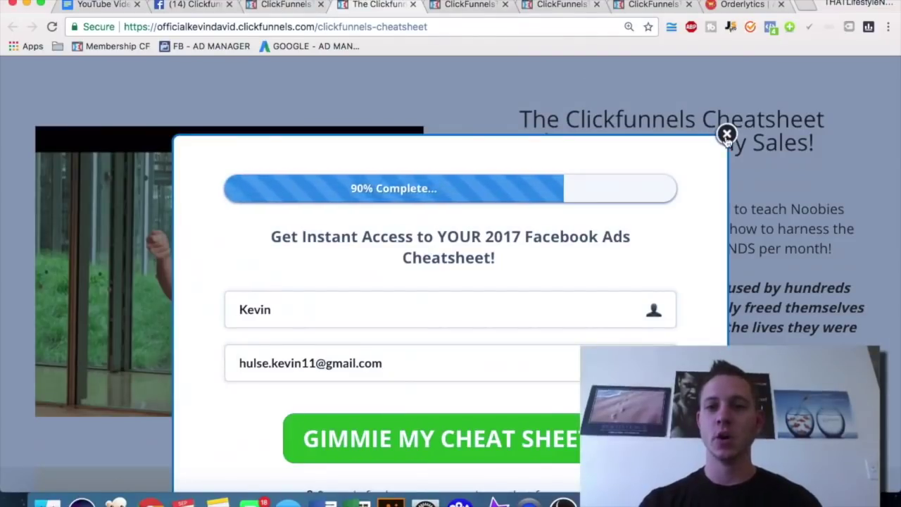
click(726, 133)
- Open the cheatsheet funnel's Thank You page in the editor and review its three steps and funnel download buttons
click(282, 5)
click(221, 241)
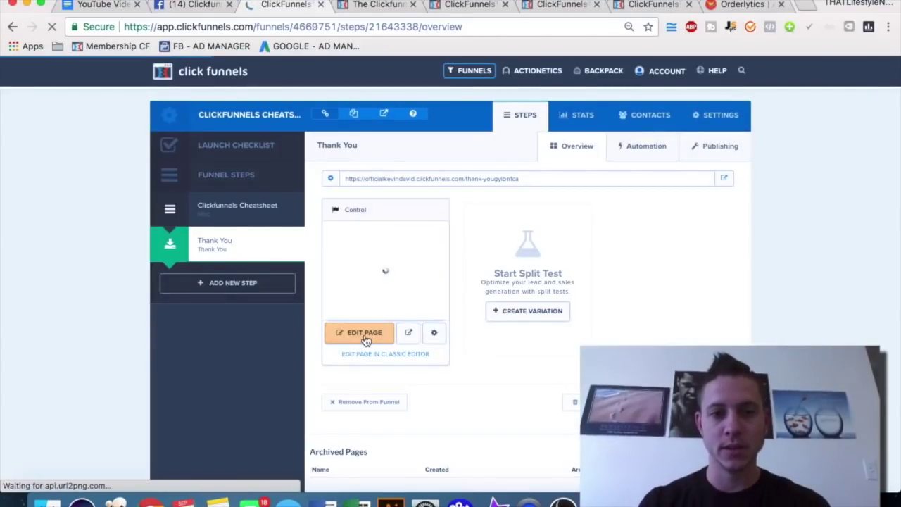
click(363, 335)
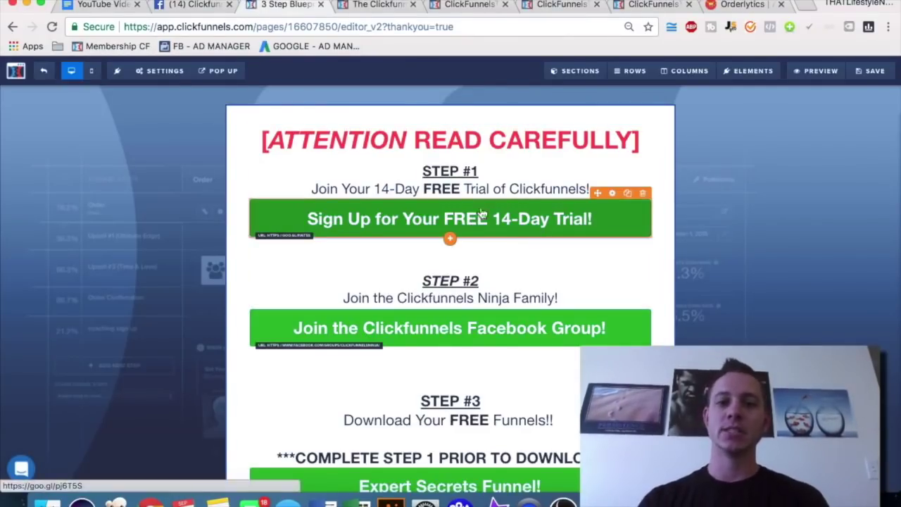
scroll(683, 223, down, 3)
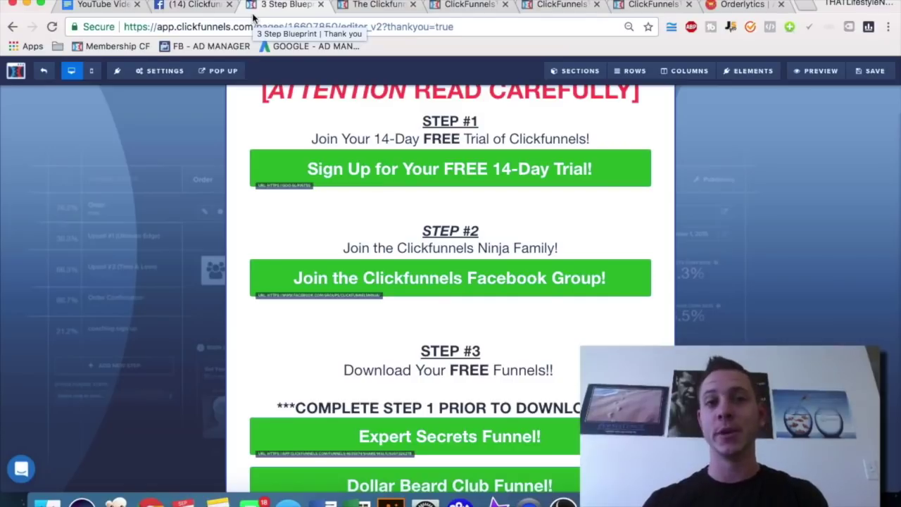
scroll(241, 252, down, 3)
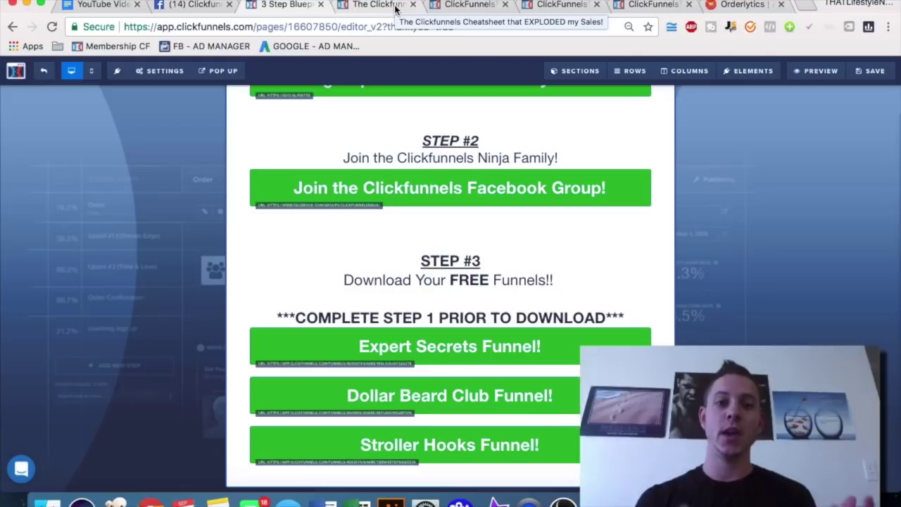
scroll(433, 225, up, 3)
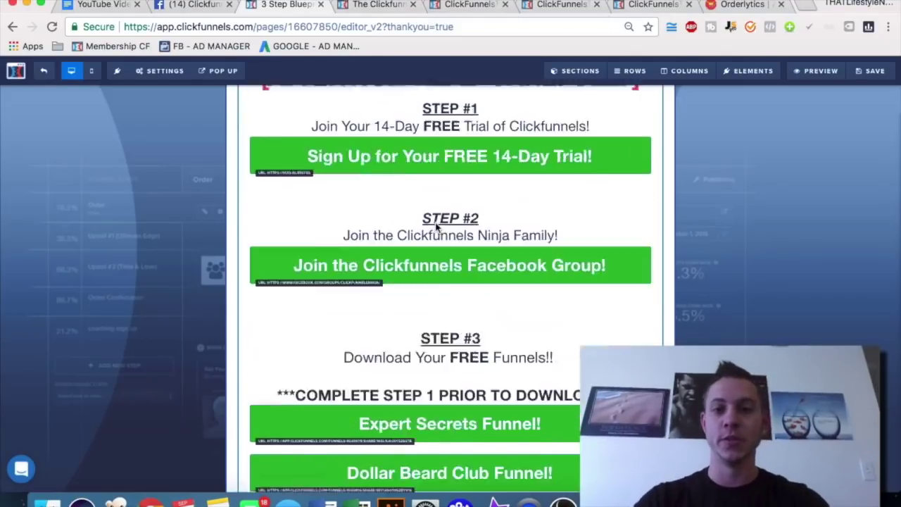
- Close the live cheatsheet page and the Thank You page editor, leaving the Dollar Beard Club funnel in view
click(374, 5)
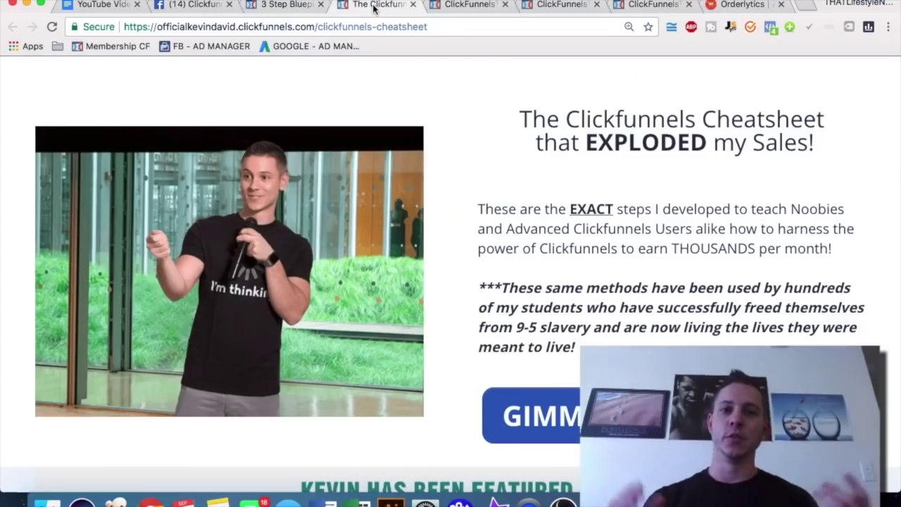
key(super+w)
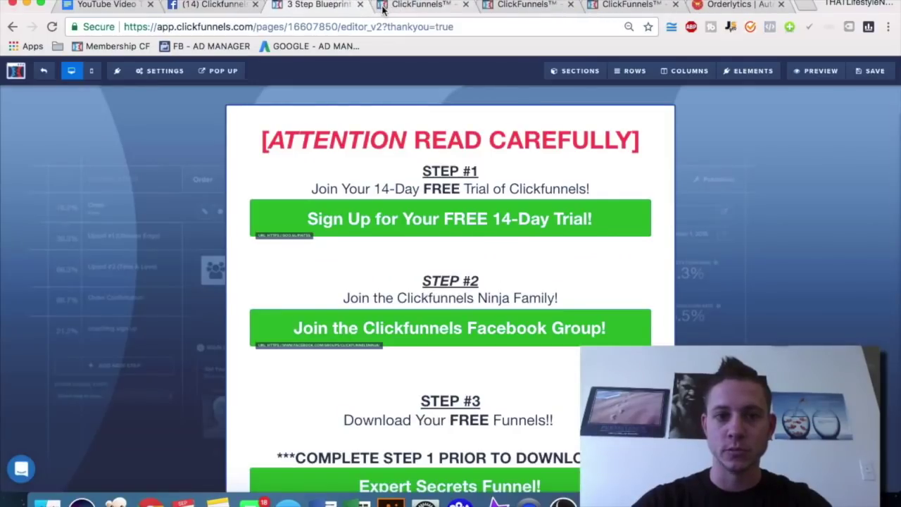
key(super+w)
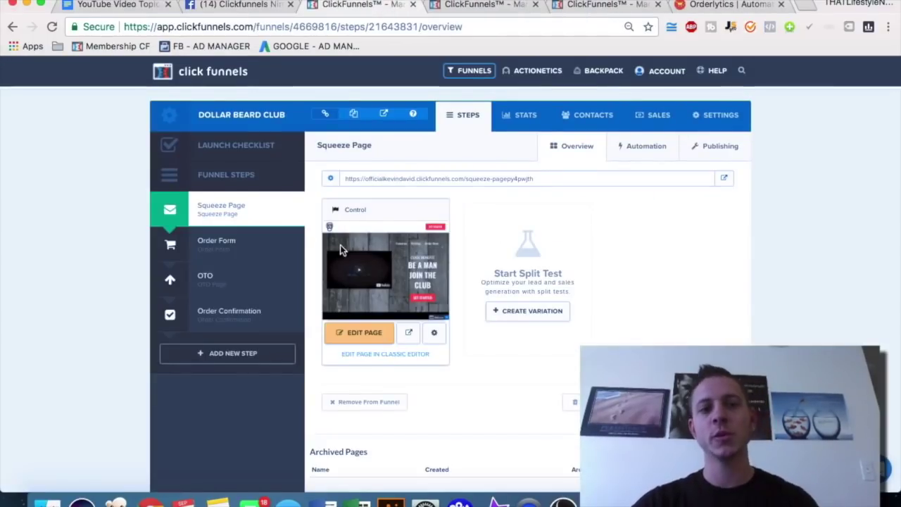
- View the Dollar Beard Club squeeze page live and examine its video, social proof and benefit sections
click(723, 178)
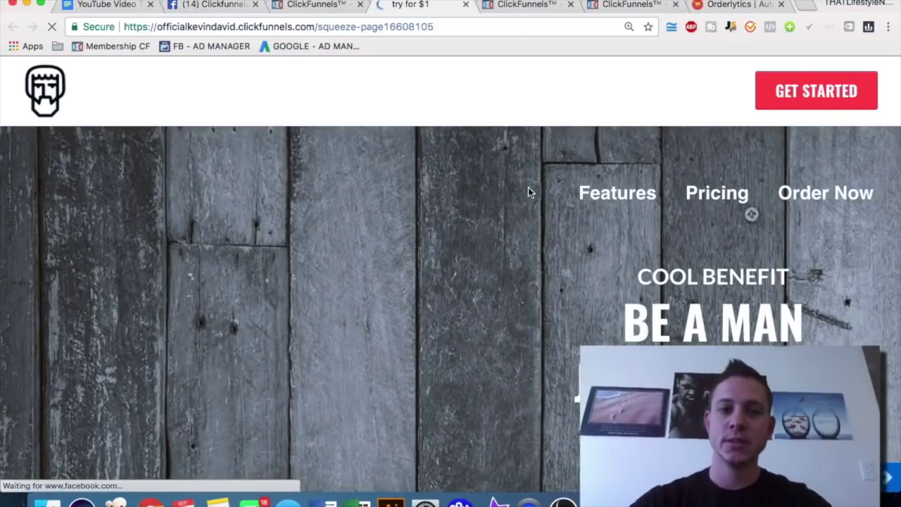
scroll(494, 202, down, 3)
scroll(494, 202, down, 3)
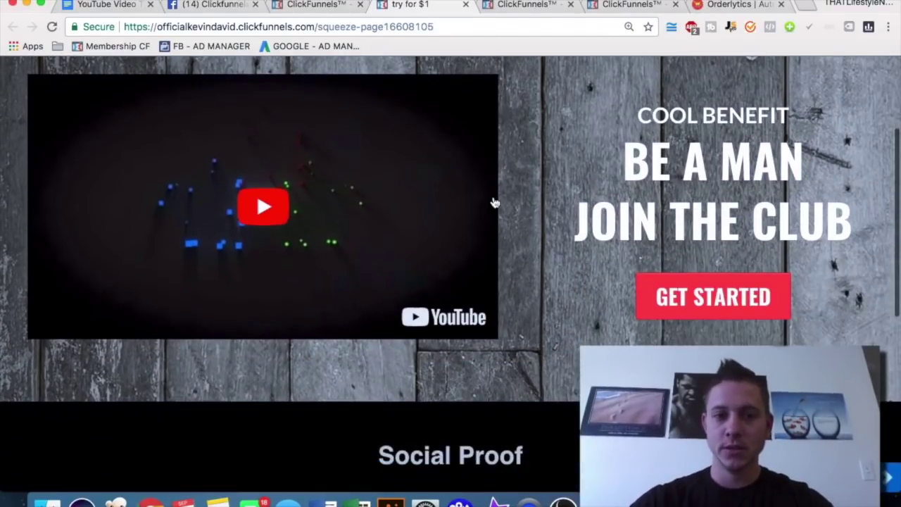
scroll(398, 249, down, 10)
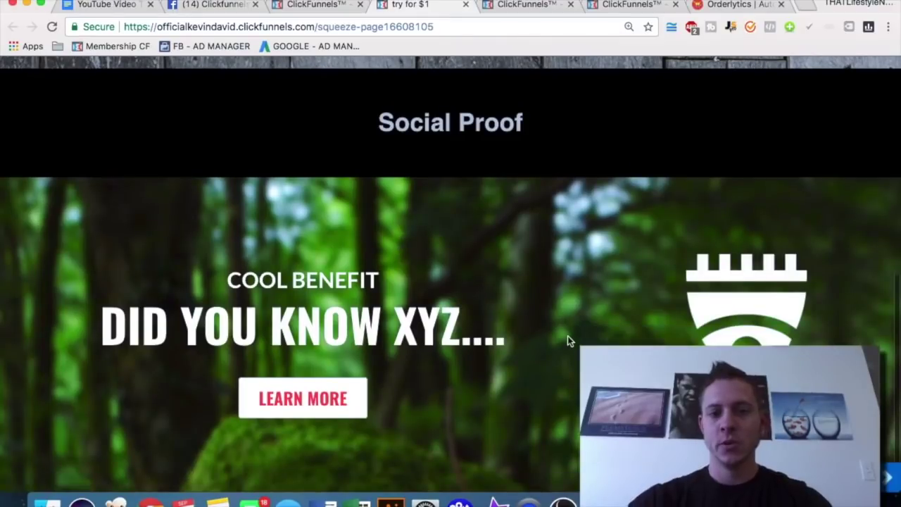
scroll(567, 335, down, 2)
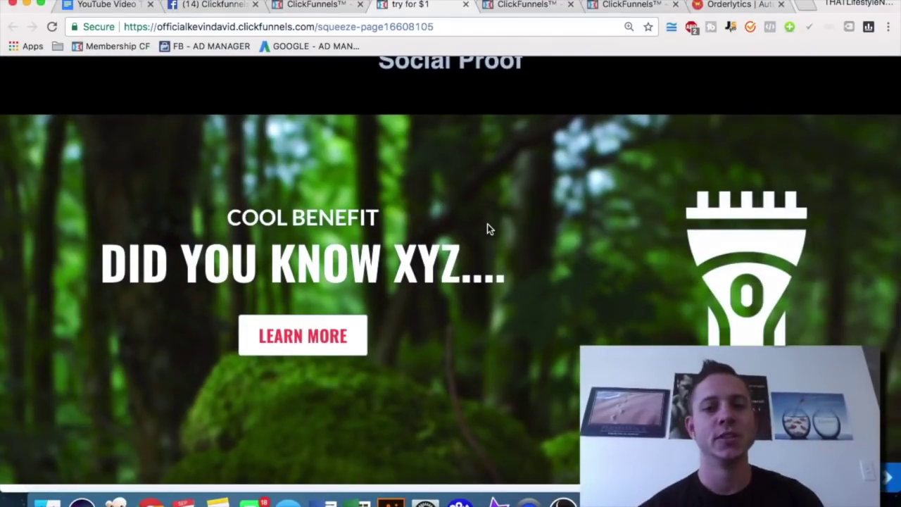
scroll(487, 224, up, 13)
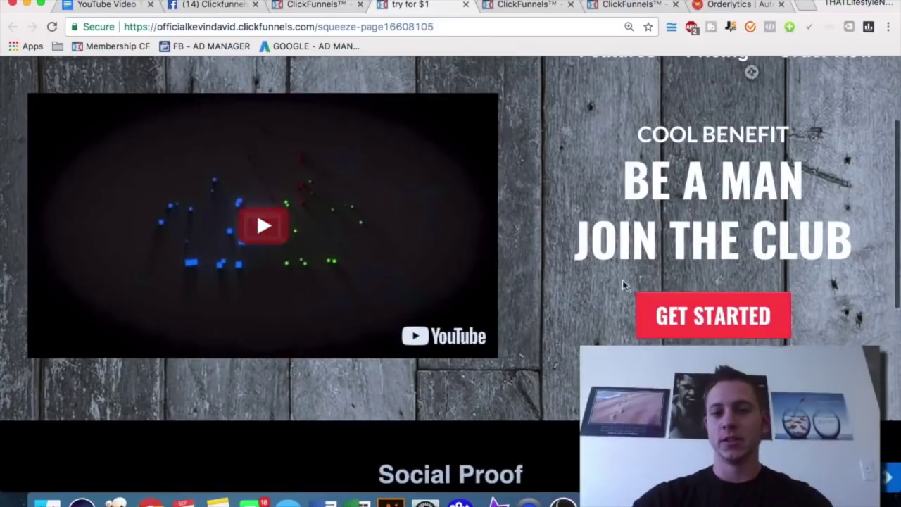
- Continue from the squeeze page's Get Started offer to the order page and examine its product options and shipping form
click(693, 316)
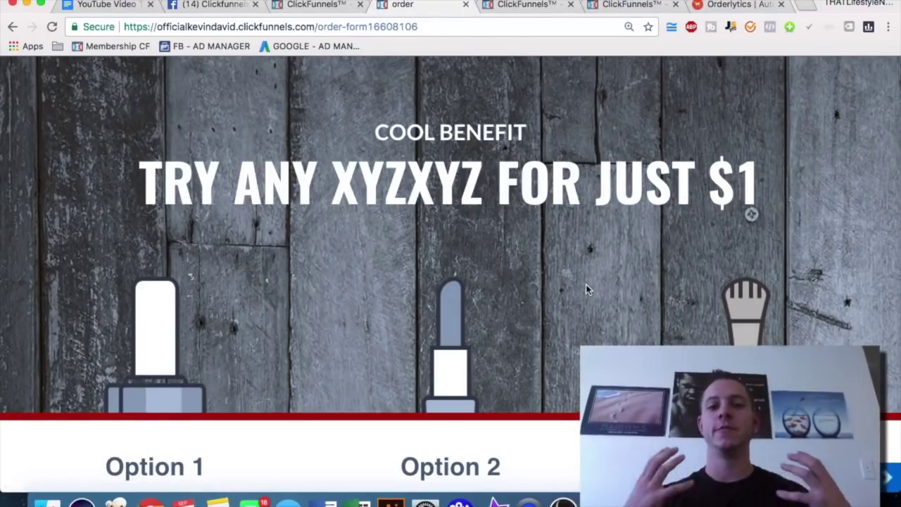
scroll(586, 286, down, 5)
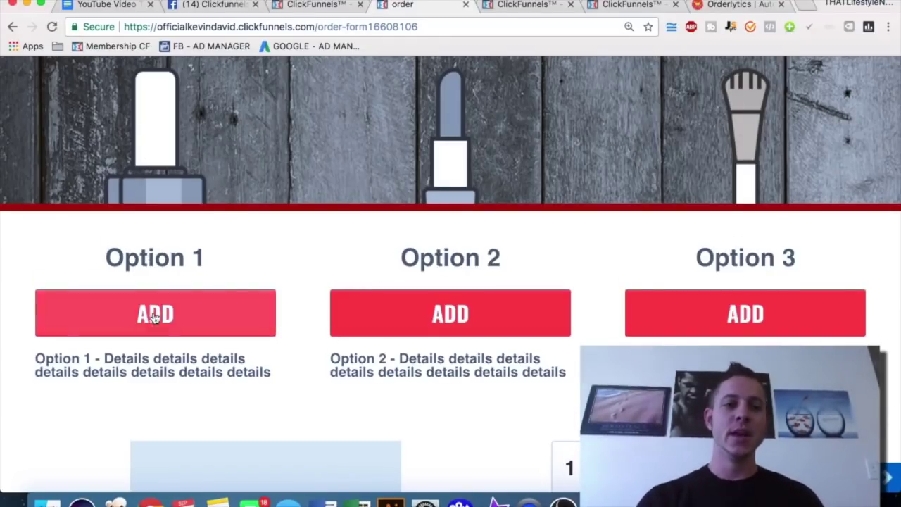
scroll(555, 249, down, 5)
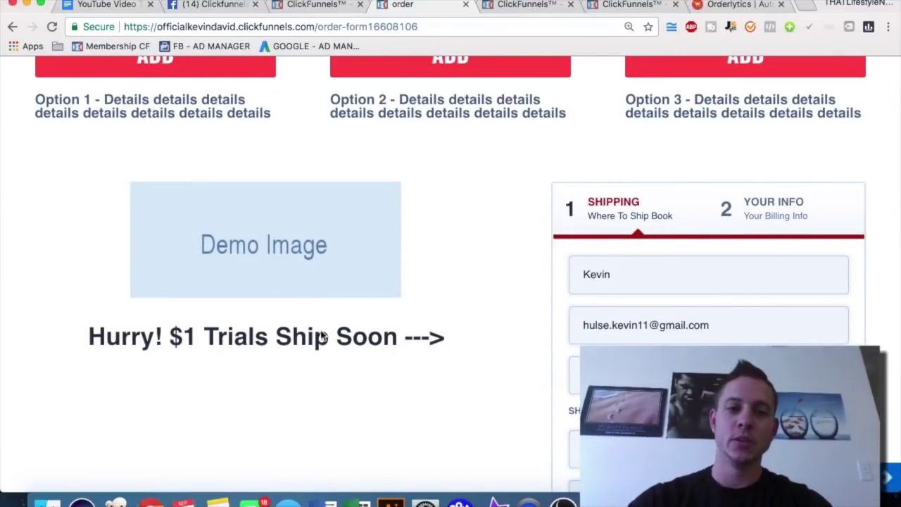
scroll(331, 193, down, 3)
scroll(134, 313, down, 1)
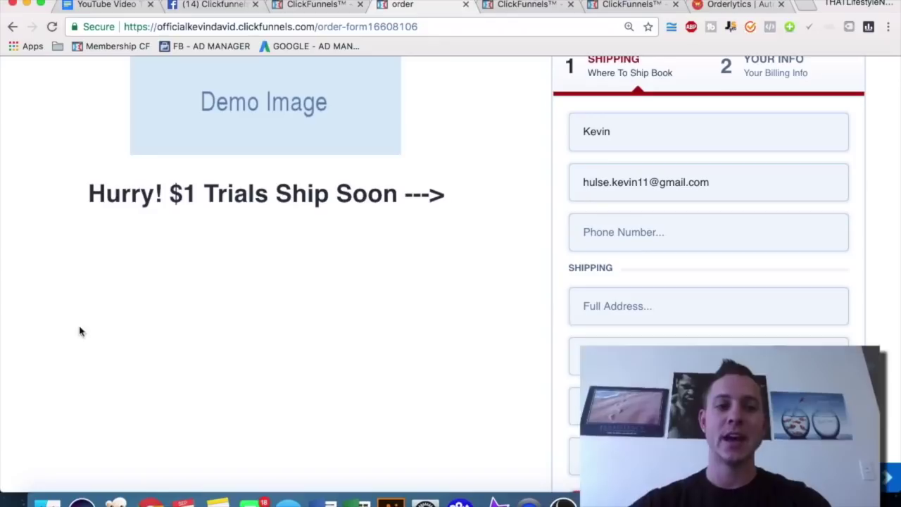
scroll(351, 295, down, 4)
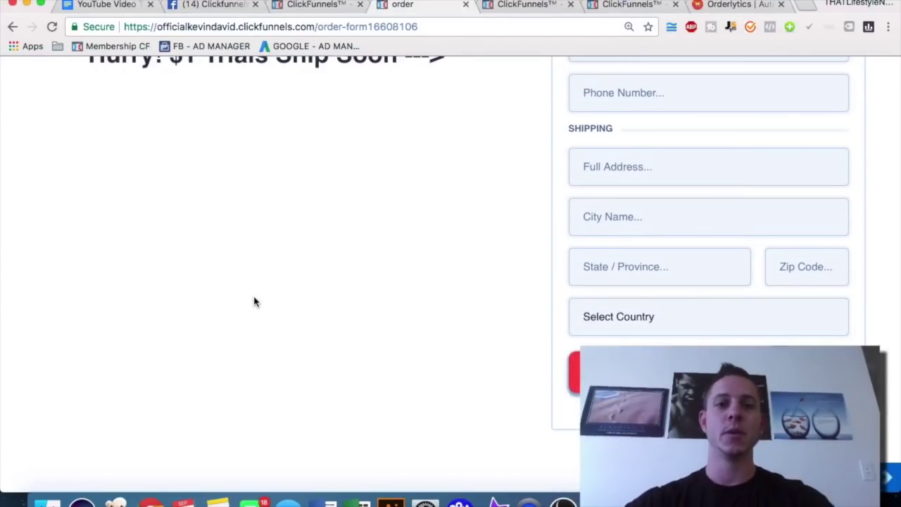
- Review the order page's shipping form and return to the Dollar Beard Club funnel's Order Form step
scroll(255, 302, up, 5)
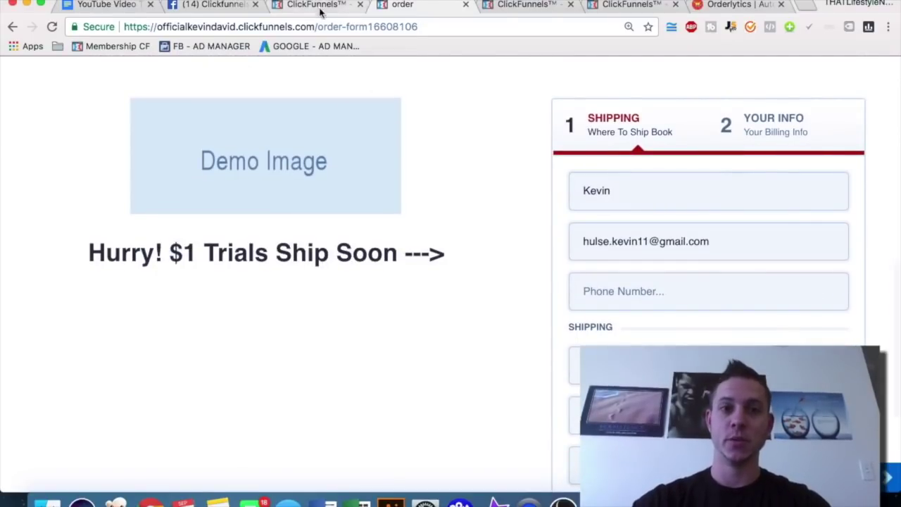
scroll(518, 162, up, 1)
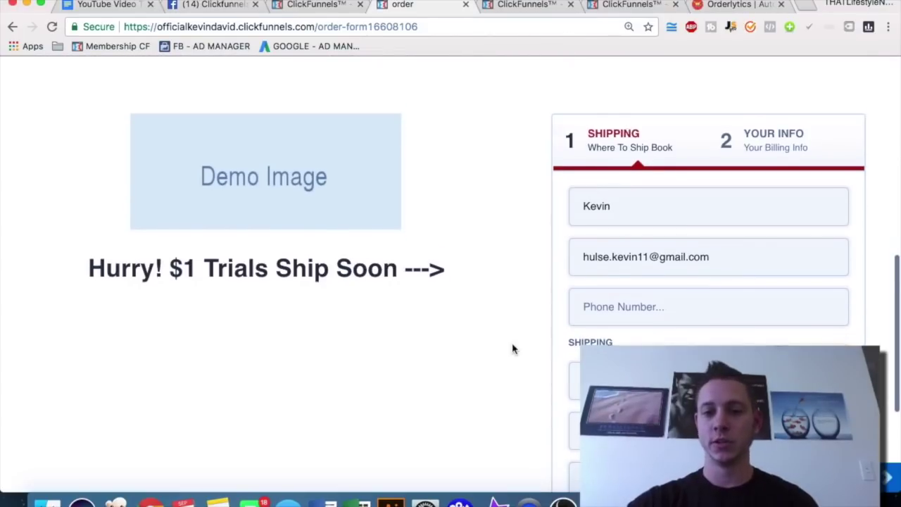
scroll(528, 213, down, 5)
scroll(534, 287, up, 2)
scroll(534, 287, up, 5)
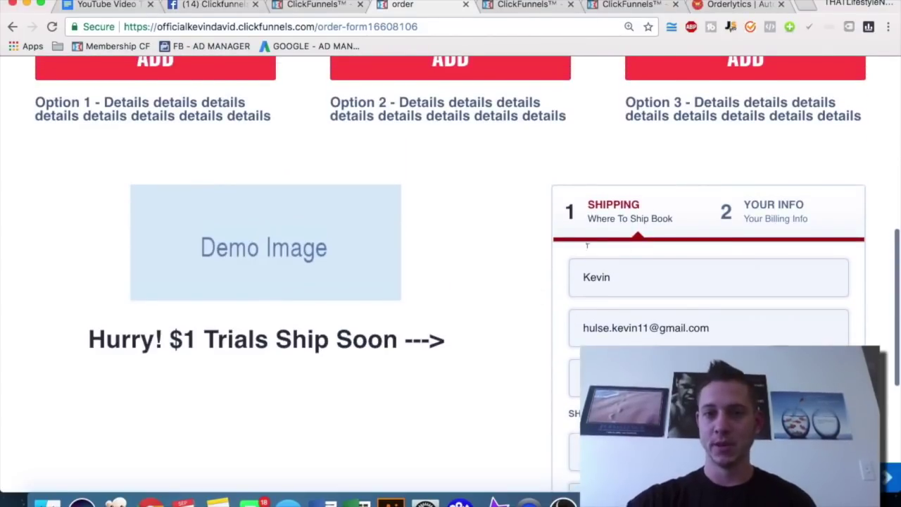
scroll(546, 265, up, 2)
click(331, 9)
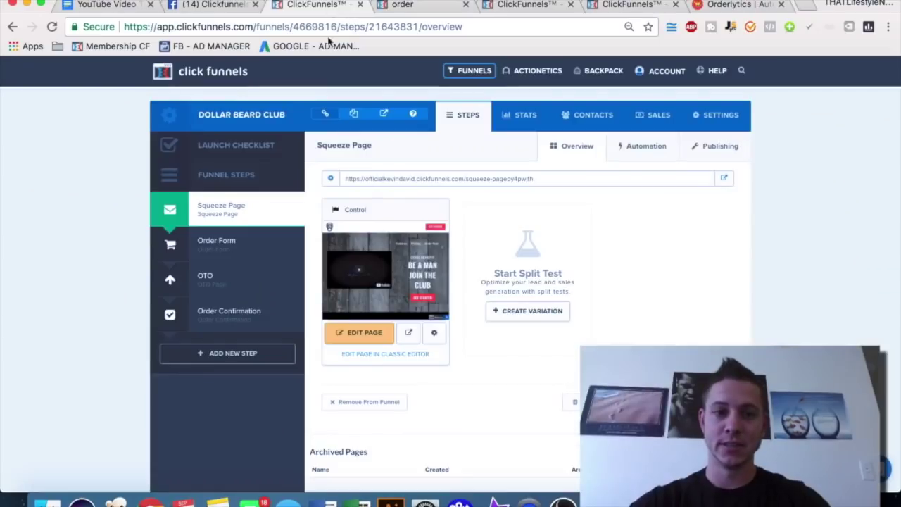
click(235, 243)
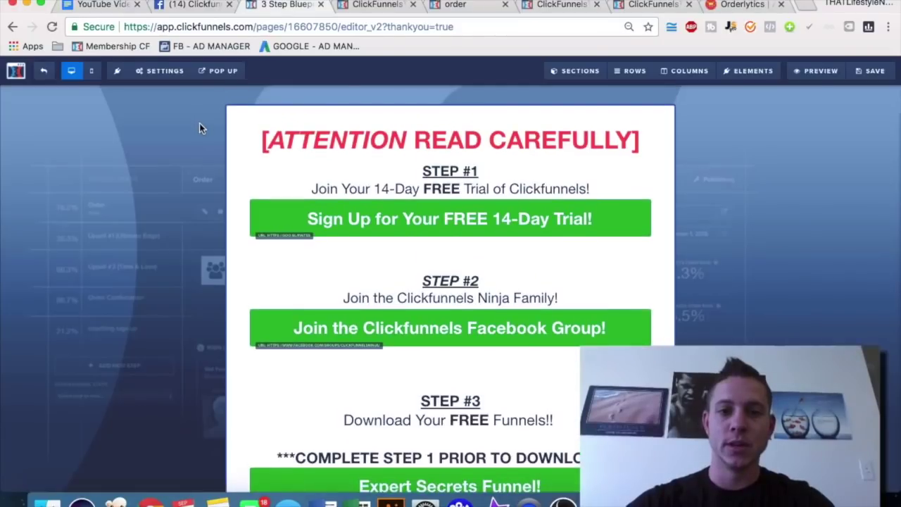
- Leave the Thank You page editor and open the funnel's Clickfunnels Cheatsheet page for editing
click(44, 73)
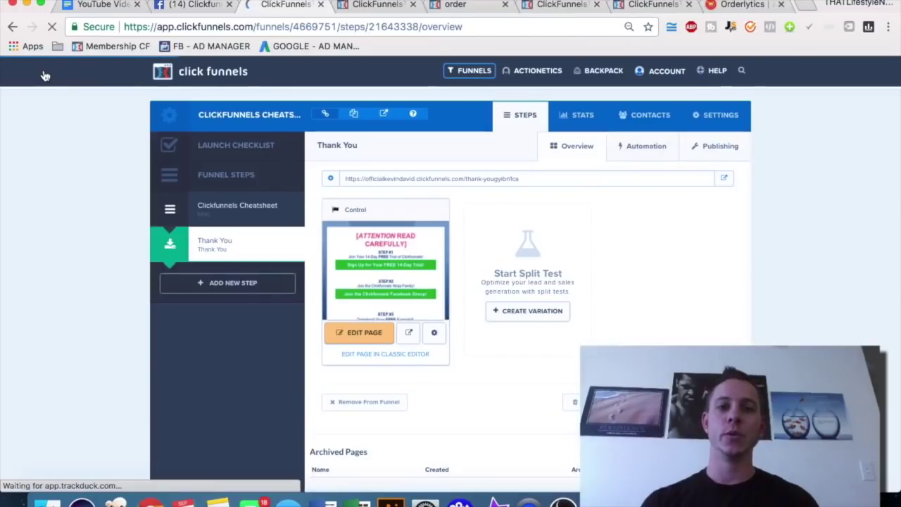
click(229, 211)
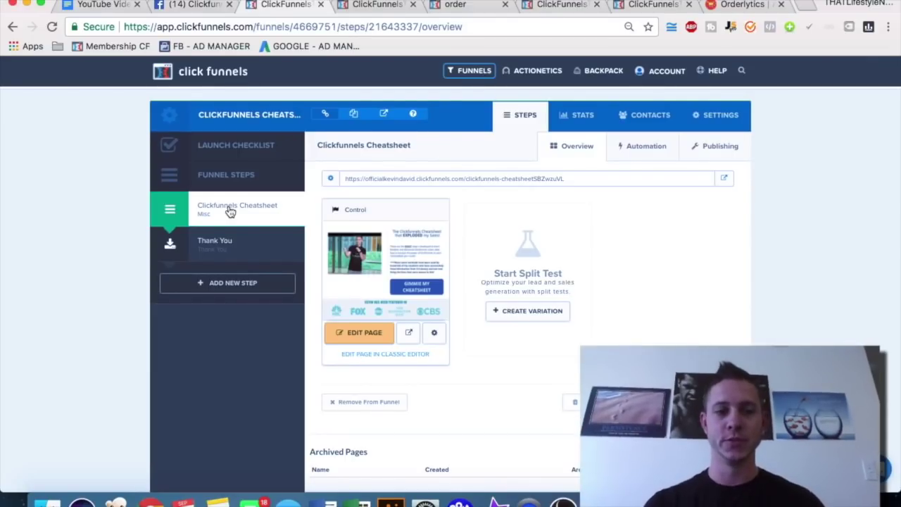
click(357, 335)
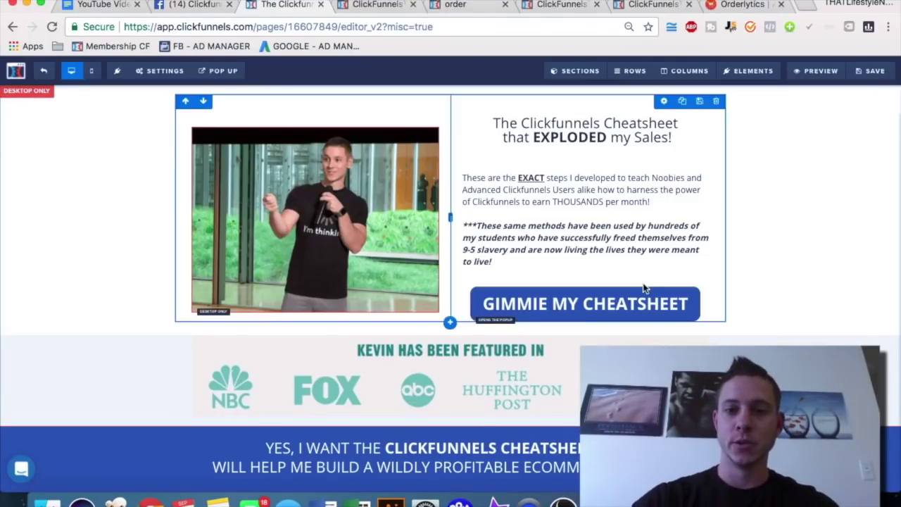
- Check the GIMMIE MY CHEATSHEET button's settings and view the opt-in pop-up it opens
click(575, 306)
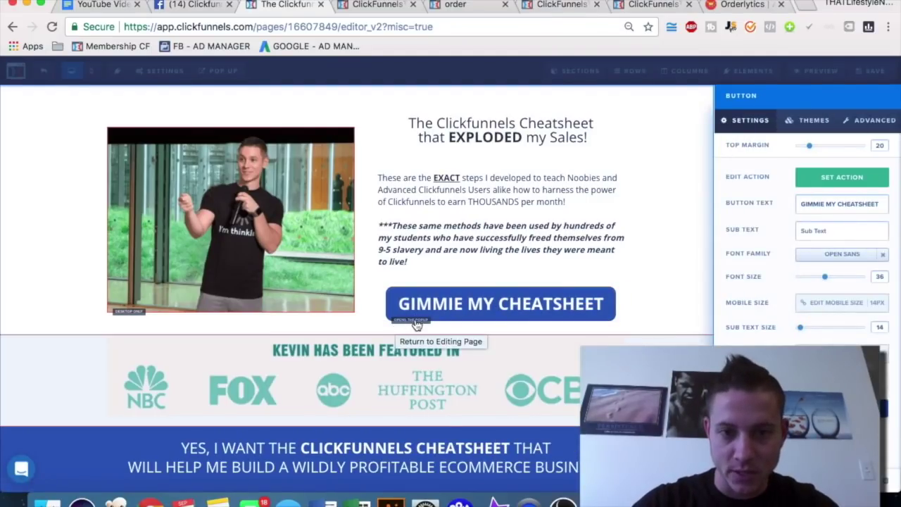
click(347, 107)
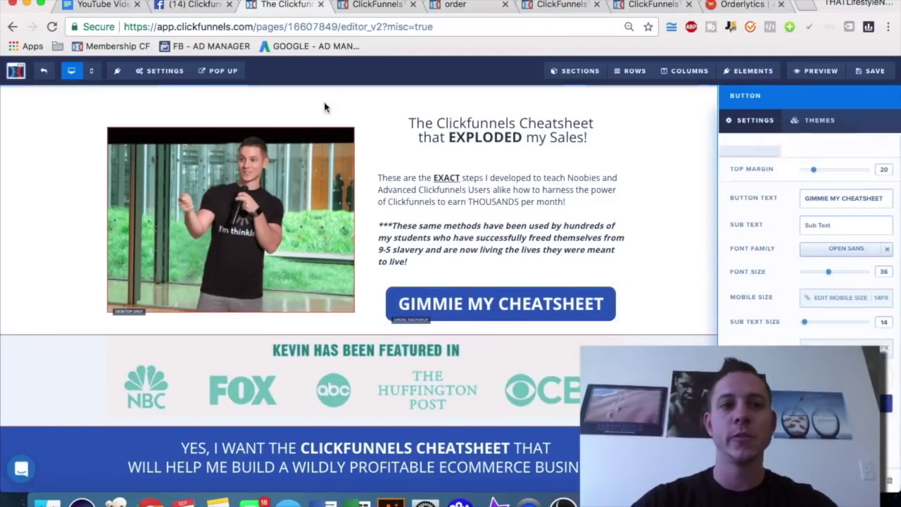
click(232, 71)
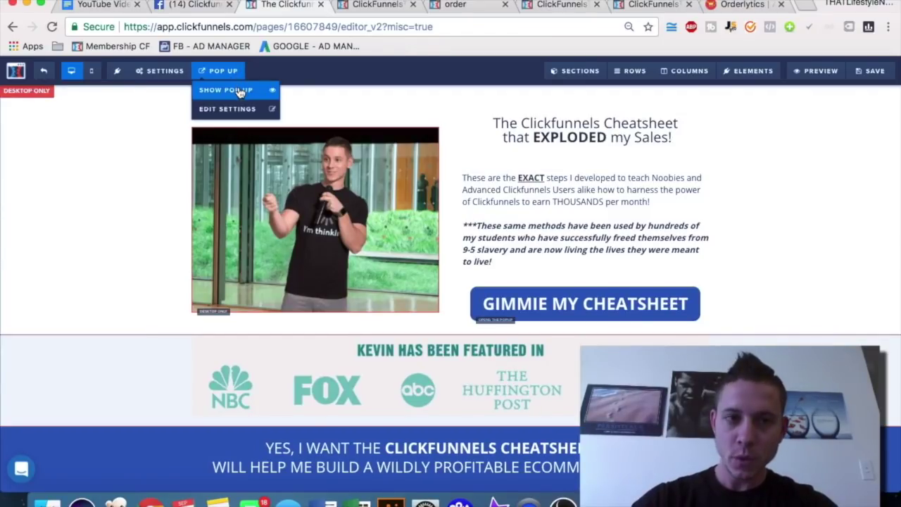
click(240, 93)
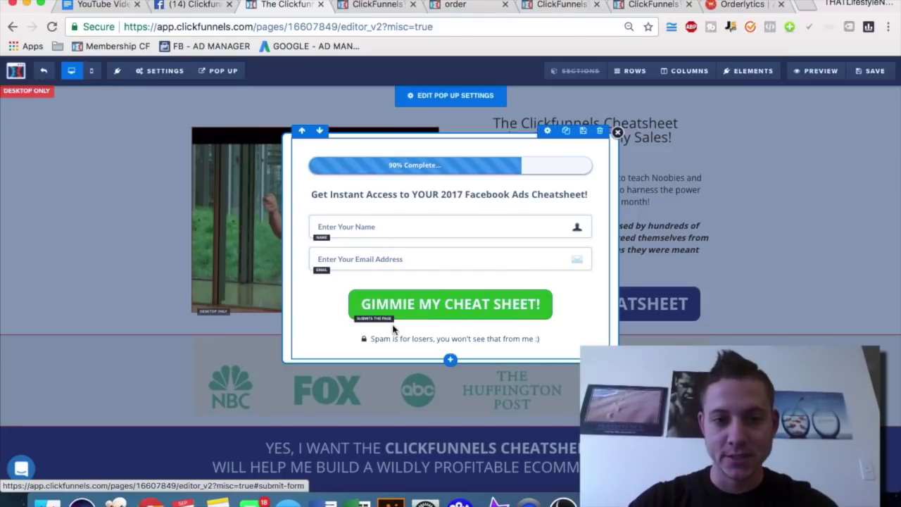
click(617, 132)
- Open the cheatsheet page's email integration settings and remove the existing Actionetics integration
mouse_move(209, 83)
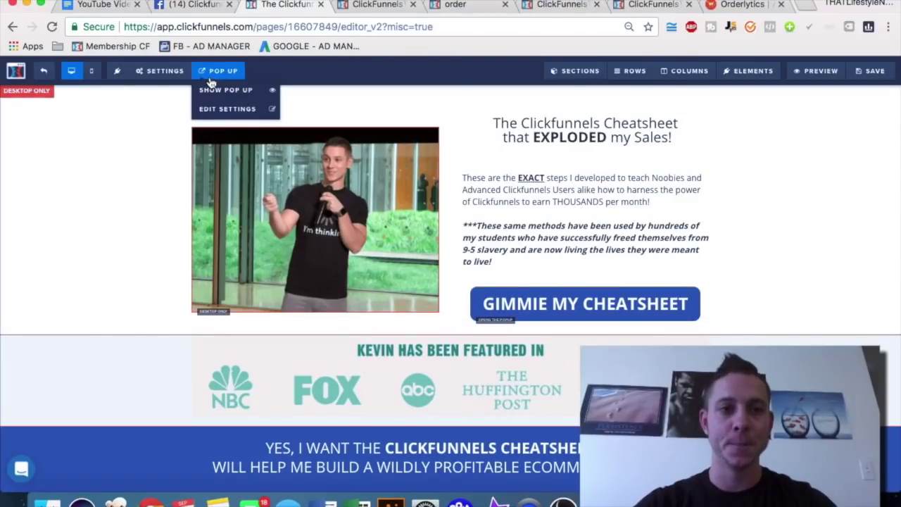
mouse_move(176, 78)
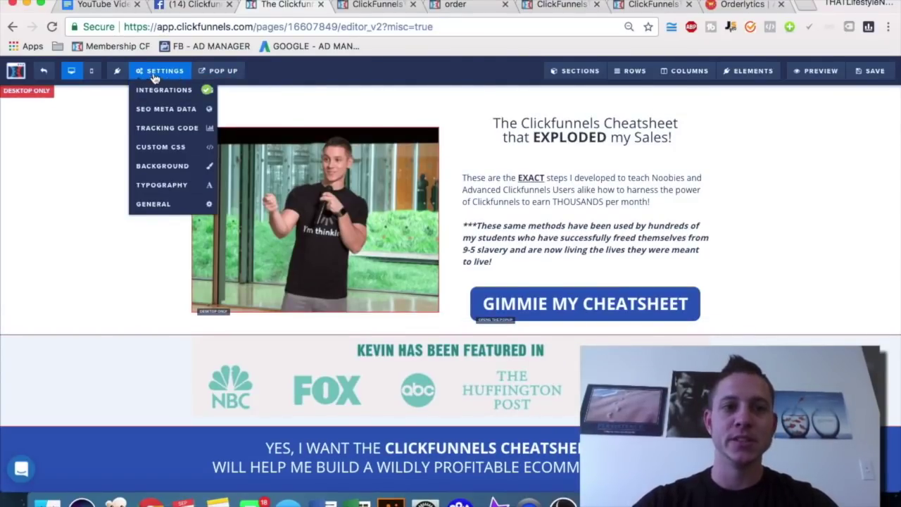
click(164, 90)
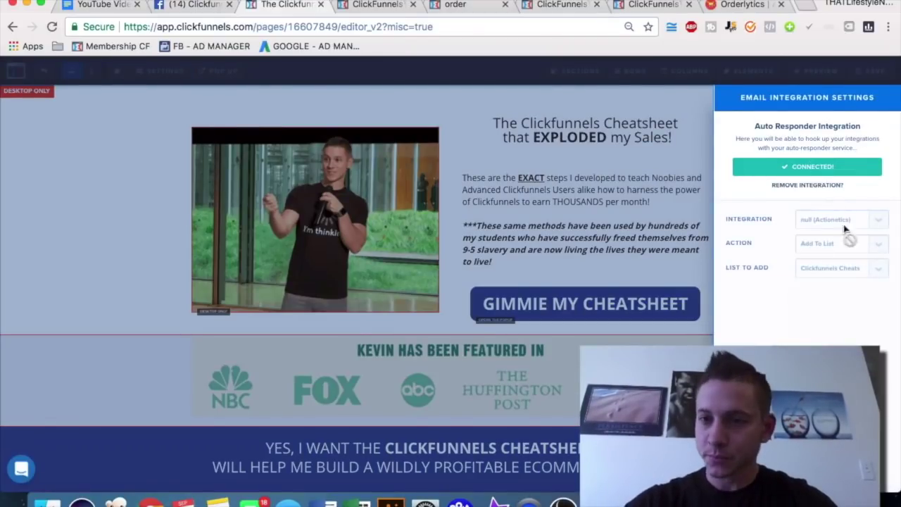
click(825, 186)
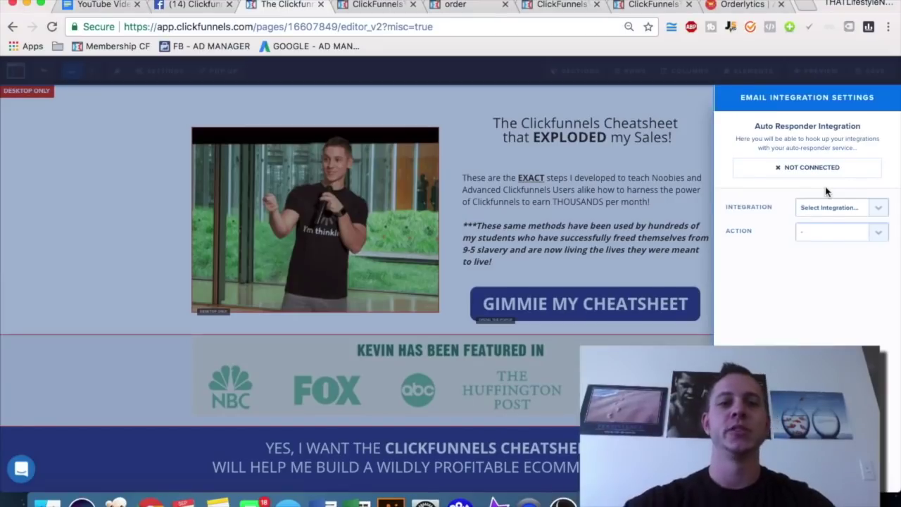
- Try Aweber as the page's email integration and check which integration actions it offers
click(833, 207)
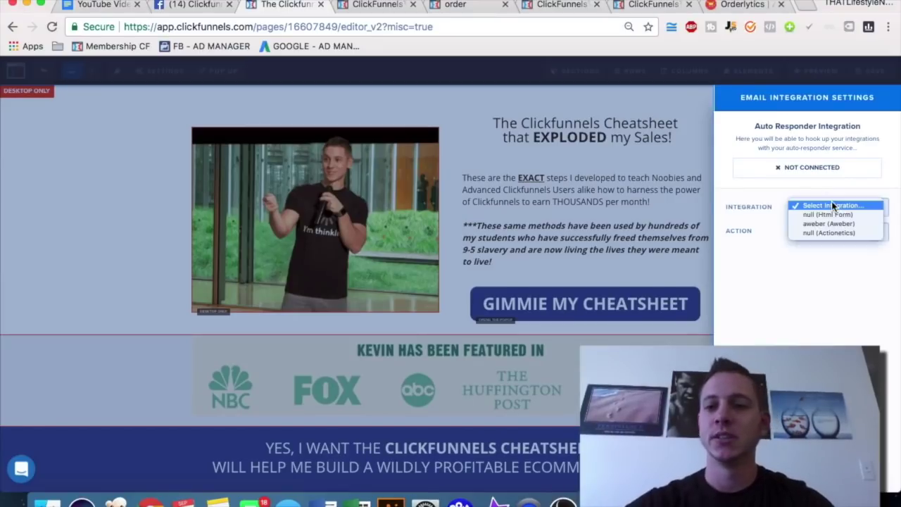
click(864, 224)
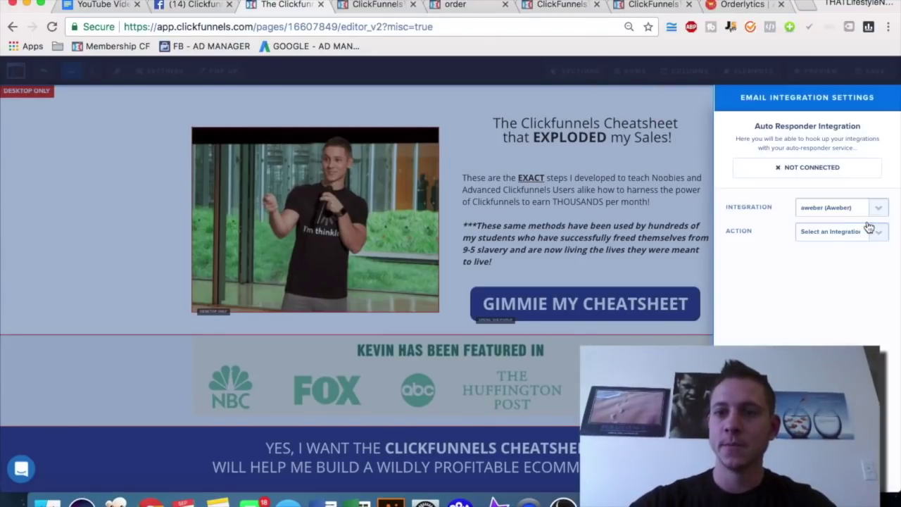
click(866, 229)
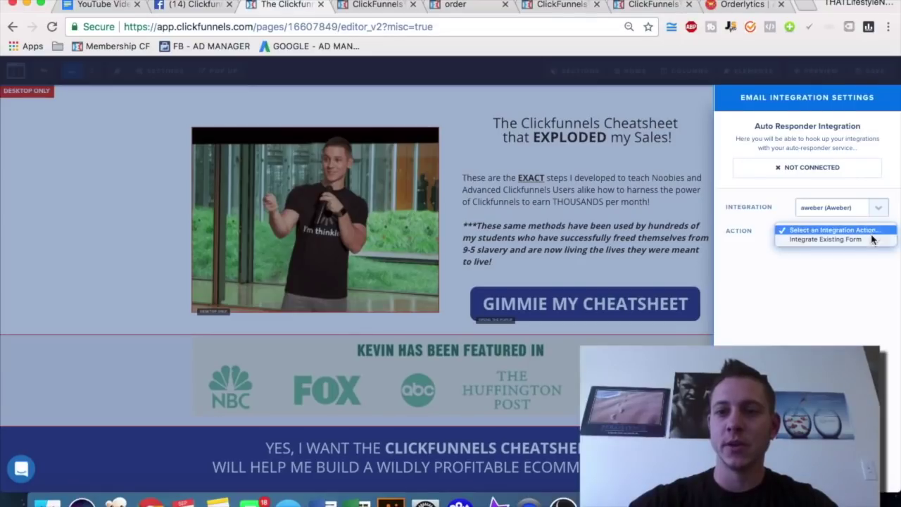
click(826, 296)
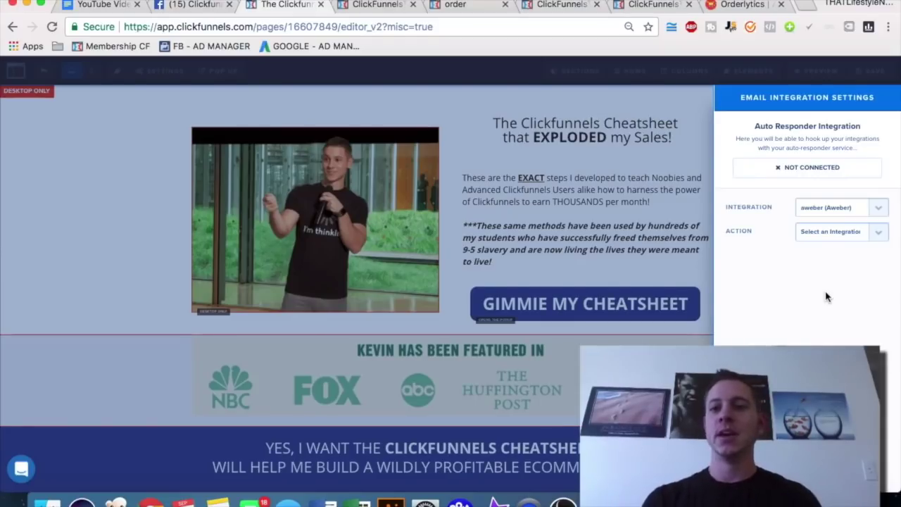
click(831, 208)
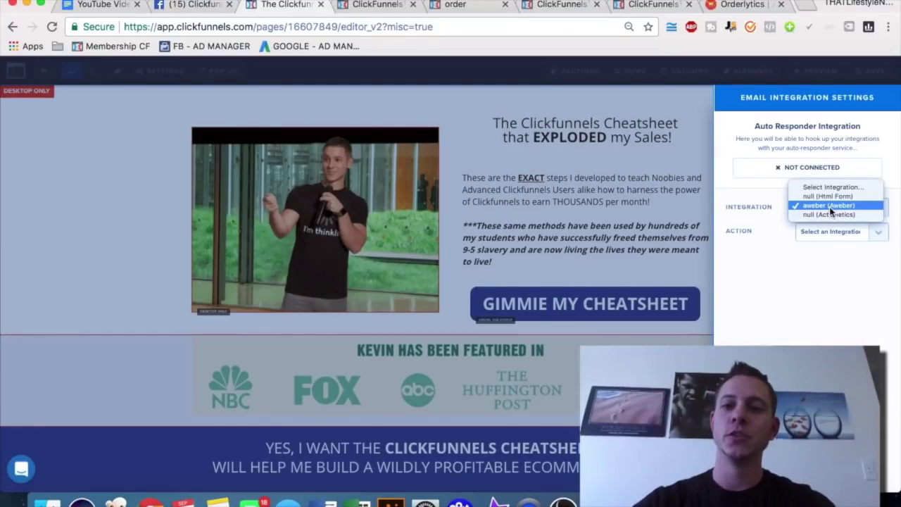
click(771, 212)
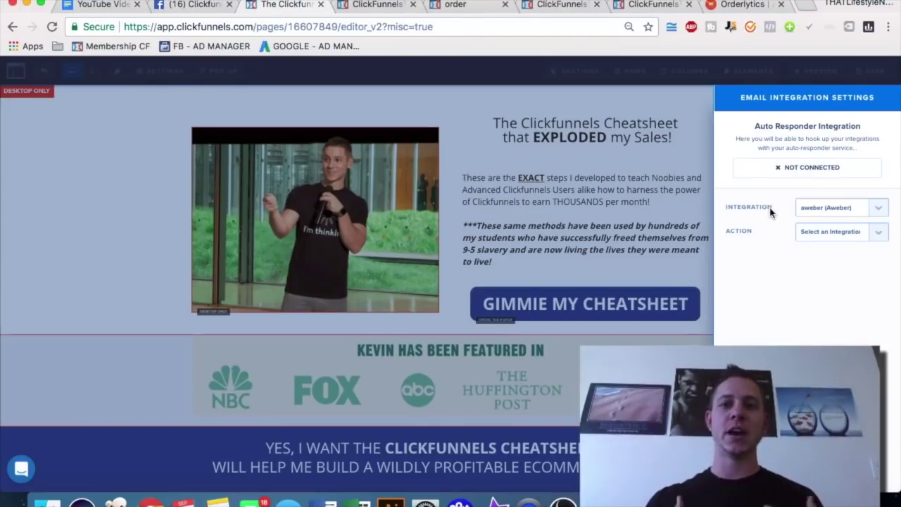
- Connect the page to Actionetics with the Add To List action and the Clickfunnels cheatsheet list, then close the integration settings
click(837, 207)
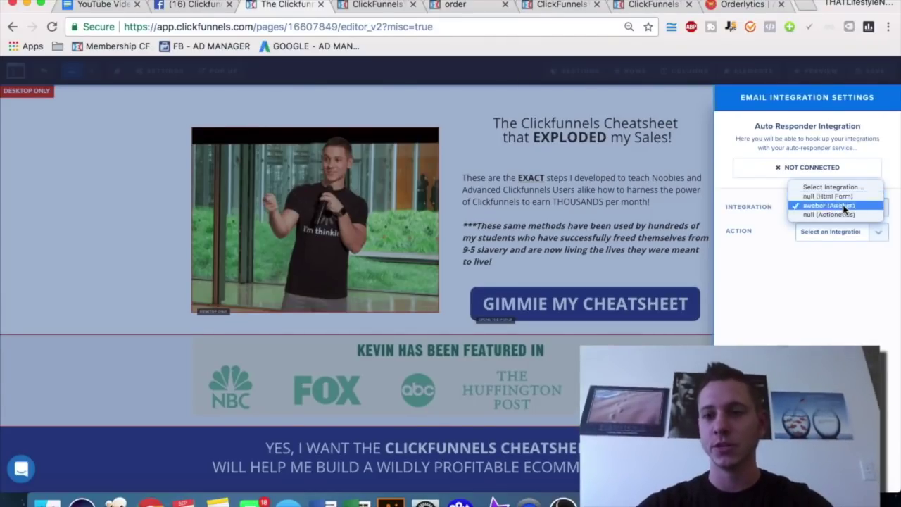
click(847, 215)
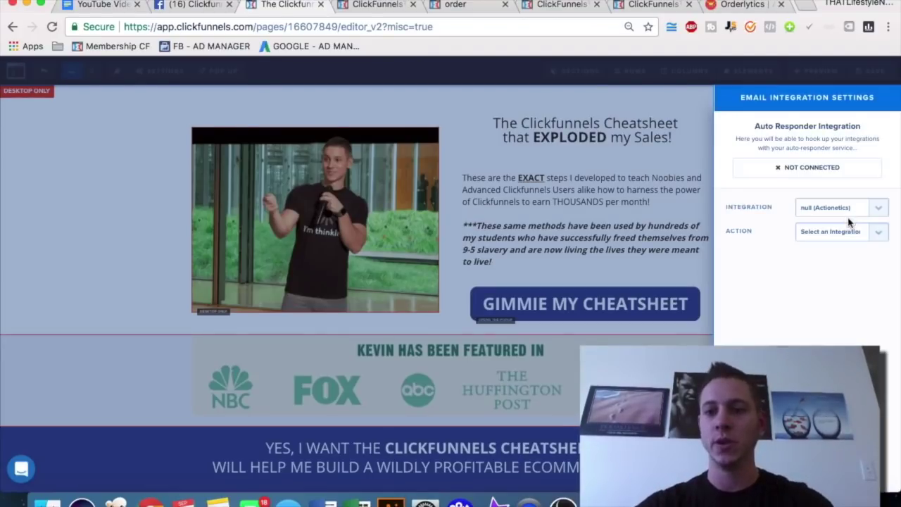
click(837, 232)
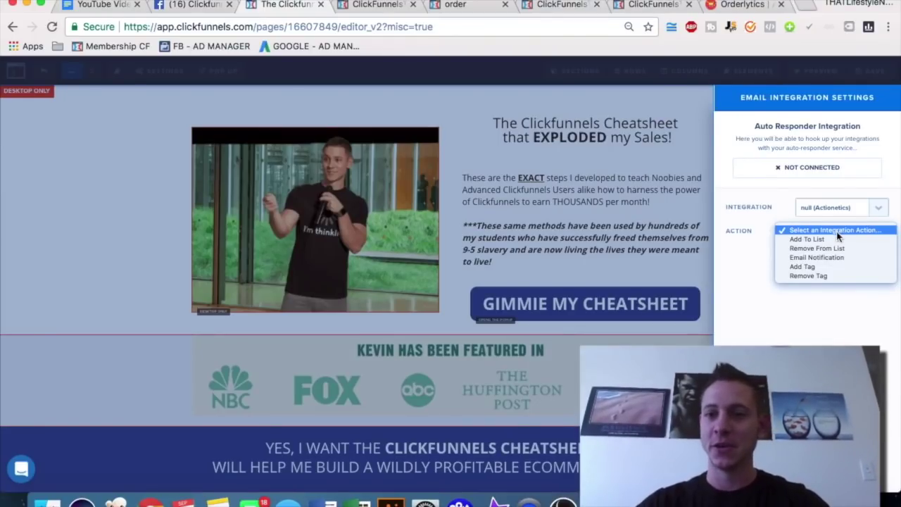
click(835, 238)
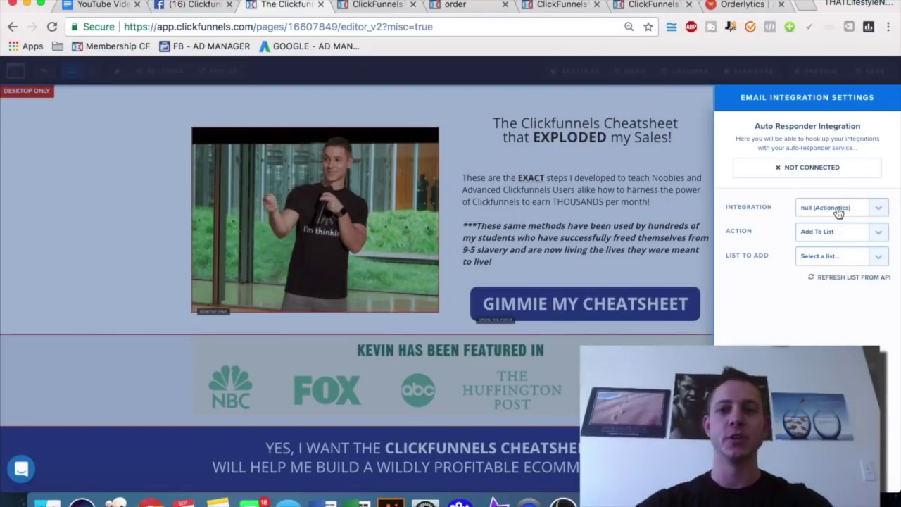
click(816, 231)
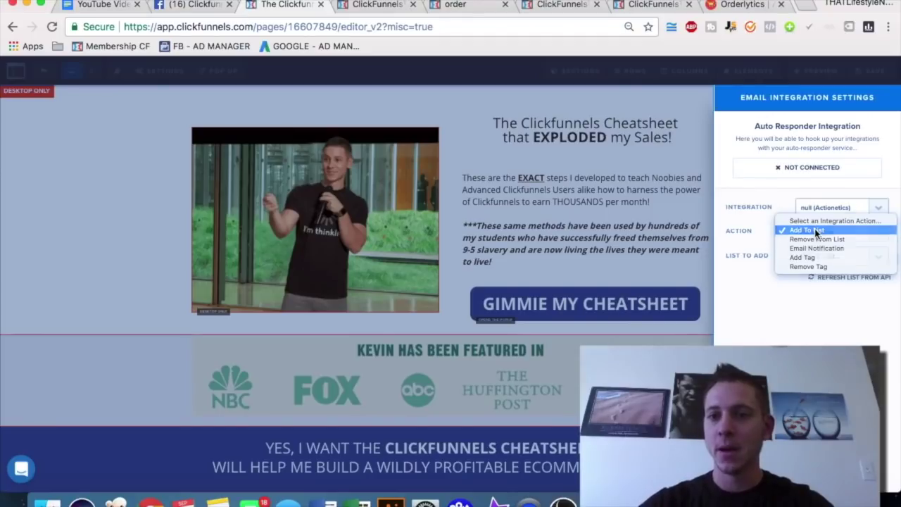
click(816, 231)
click(852, 255)
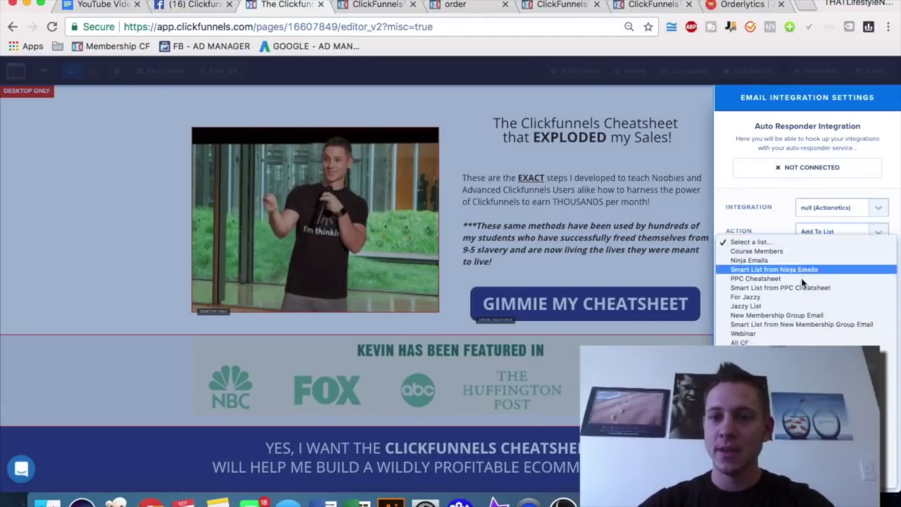
scroll(802, 282, down, 5)
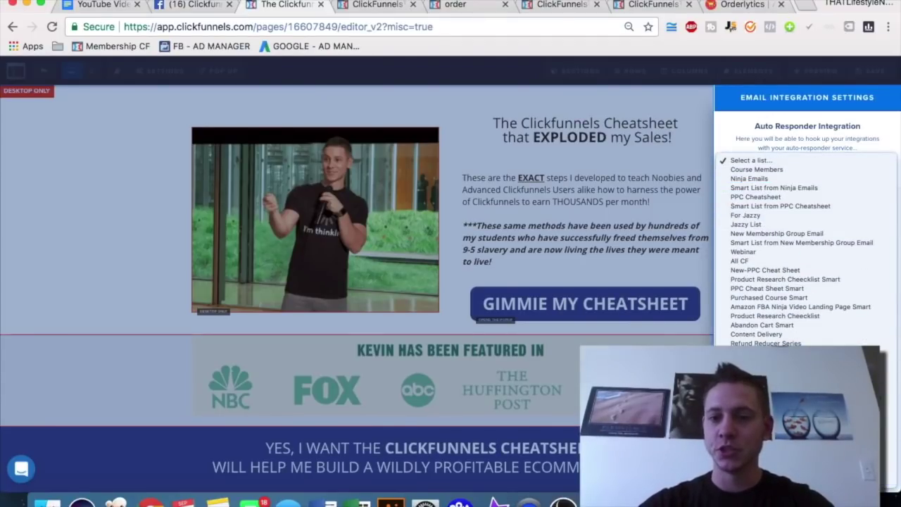
click(763, 322)
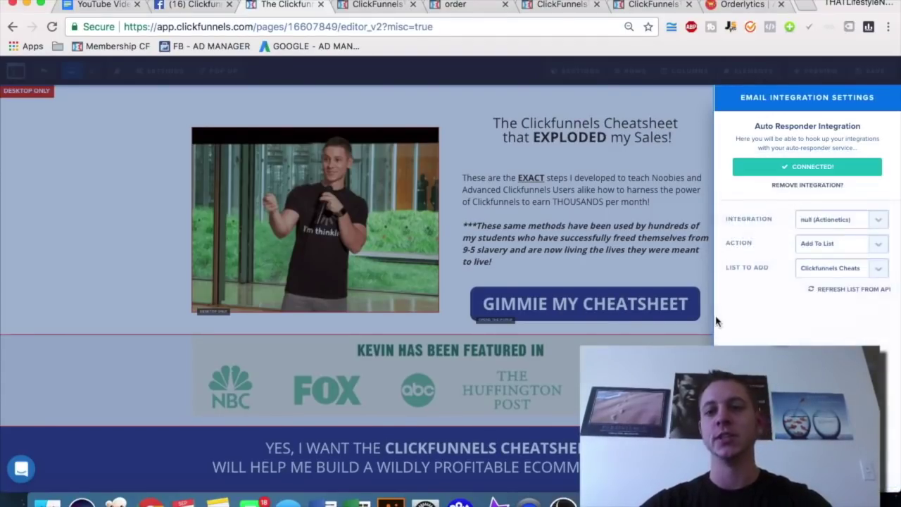
click(653, 224)
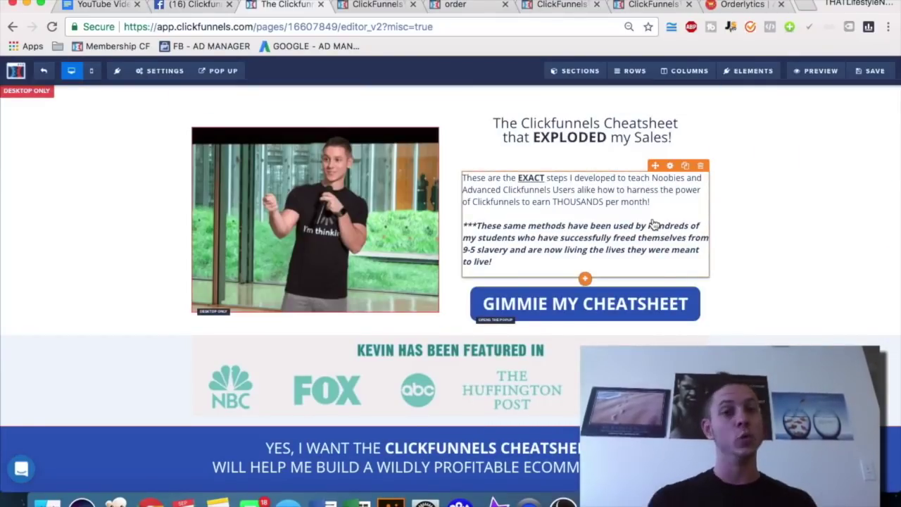
- Review the cheatsheet page's SEO meta data and examine its header tracking code
click(159, 71)
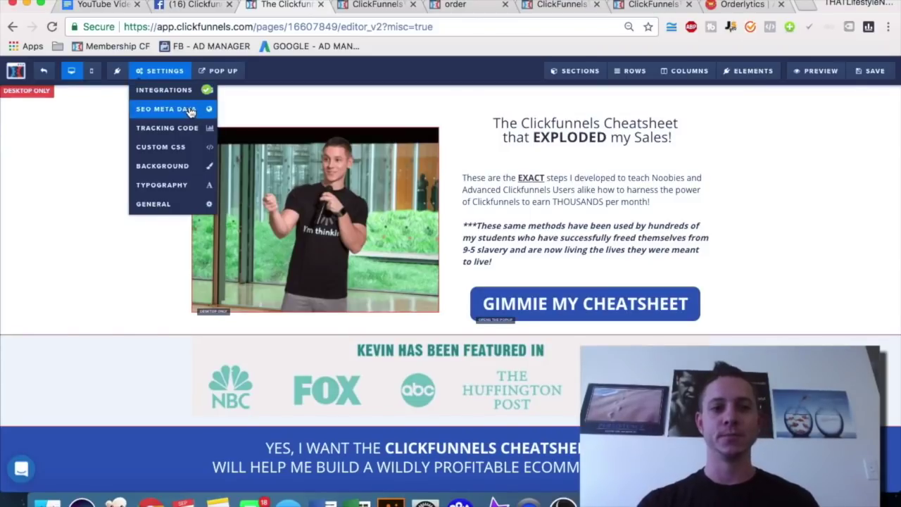
click(188, 110)
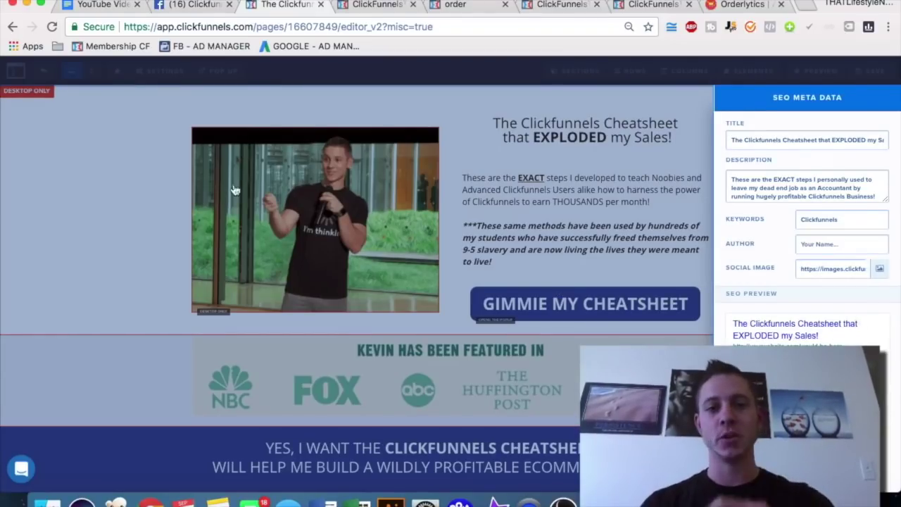
click(128, 149)
click(160, 71)
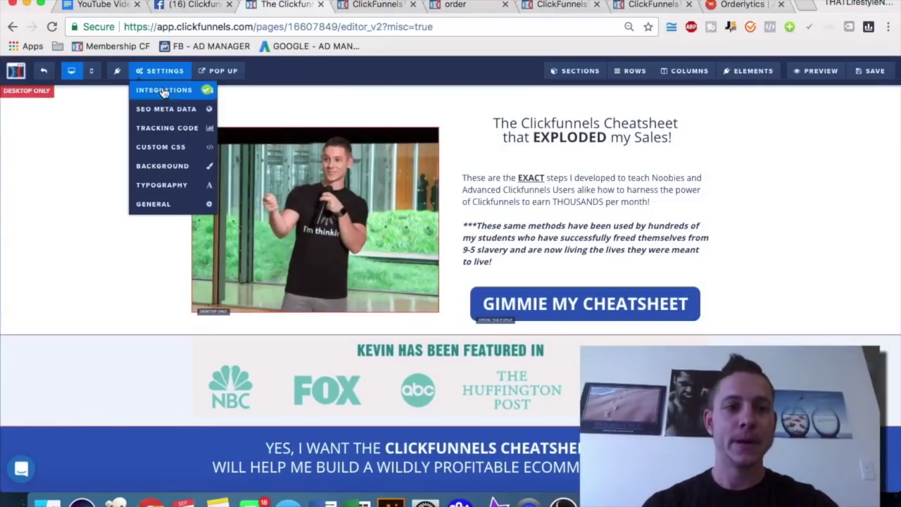
click(178, 133)
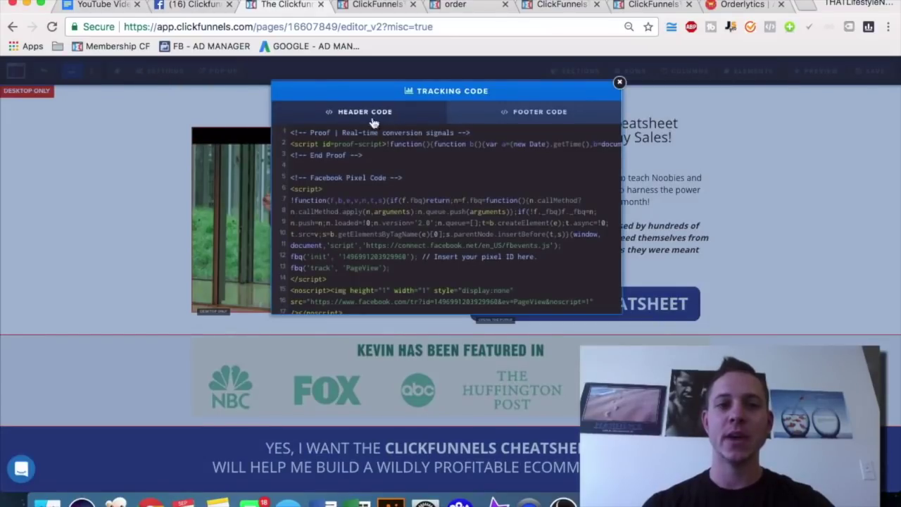
- Review the cheatsheet page's footer tracking code and remaining page settings, then exit the editor without saving
click(501, 121)
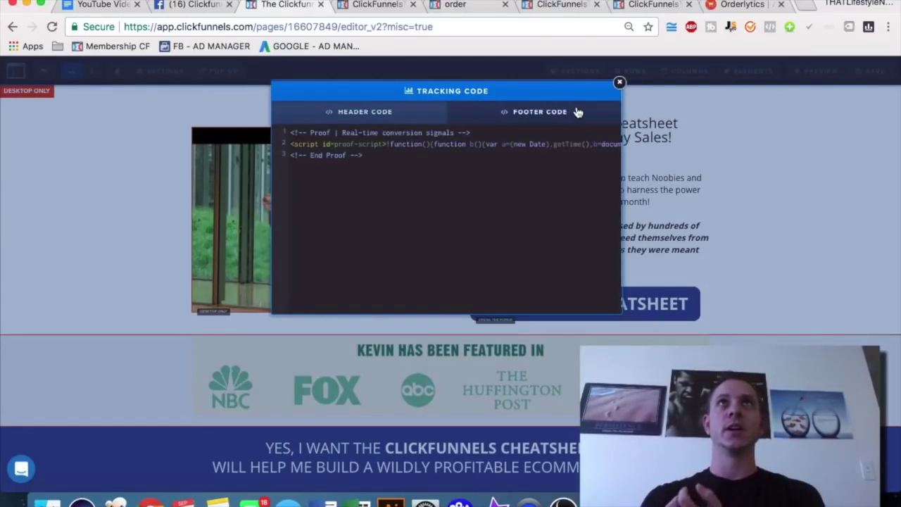
click(620, 83)
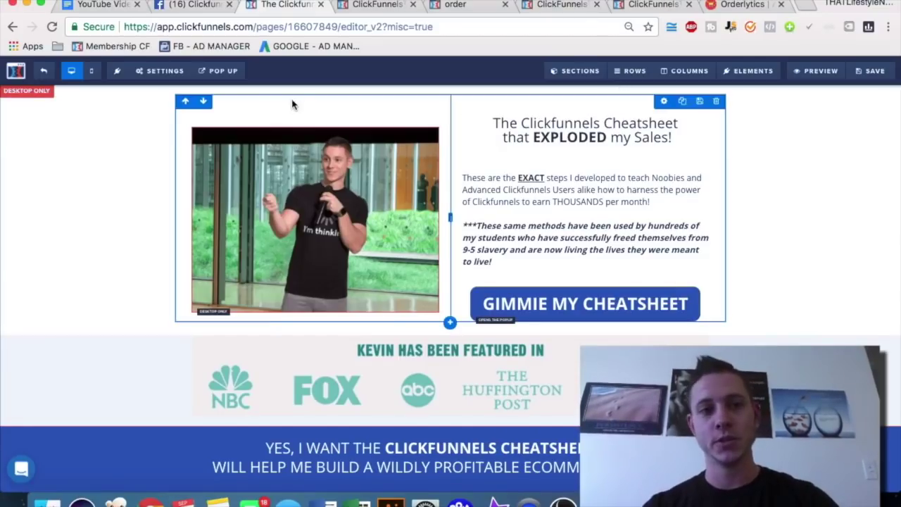
click(158, 73)
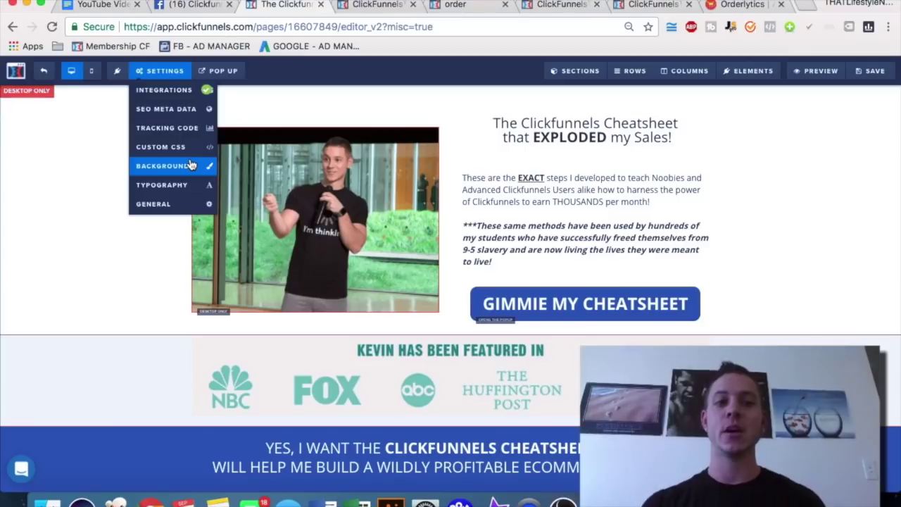
click(150, 74)
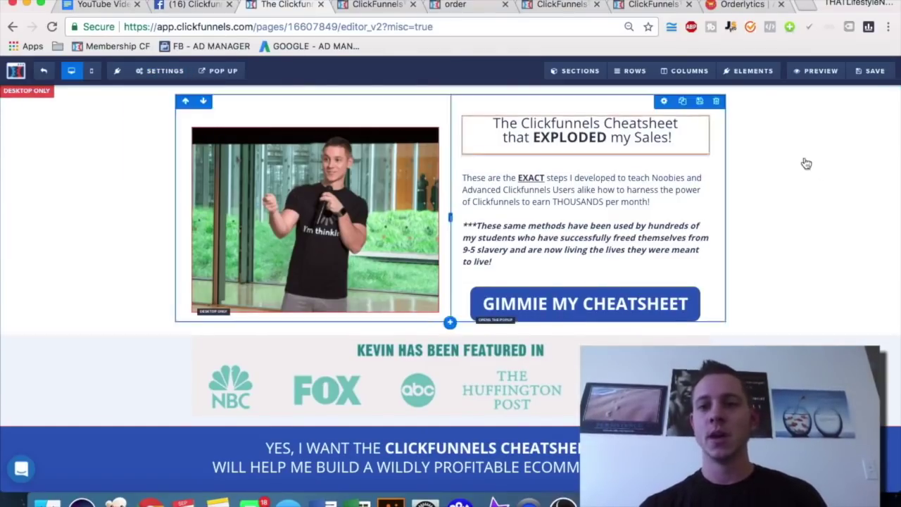
click(47, 72)
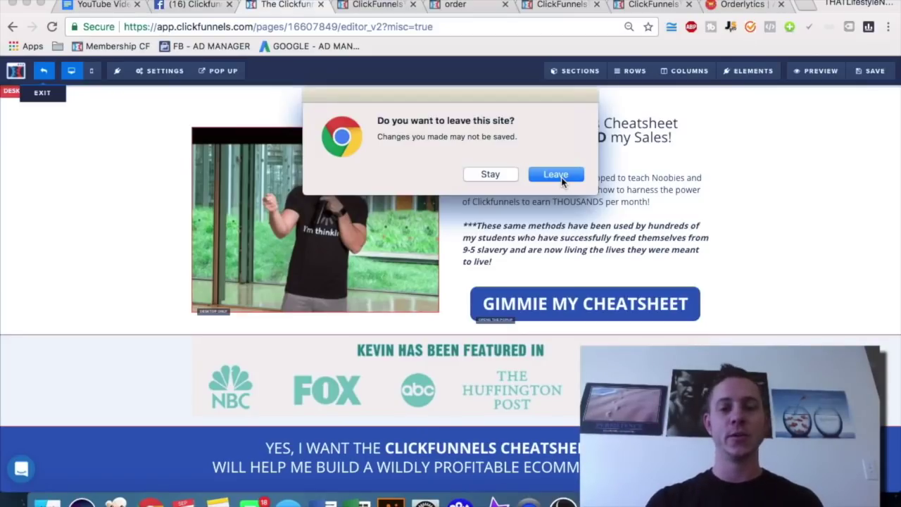
click(556, 174)
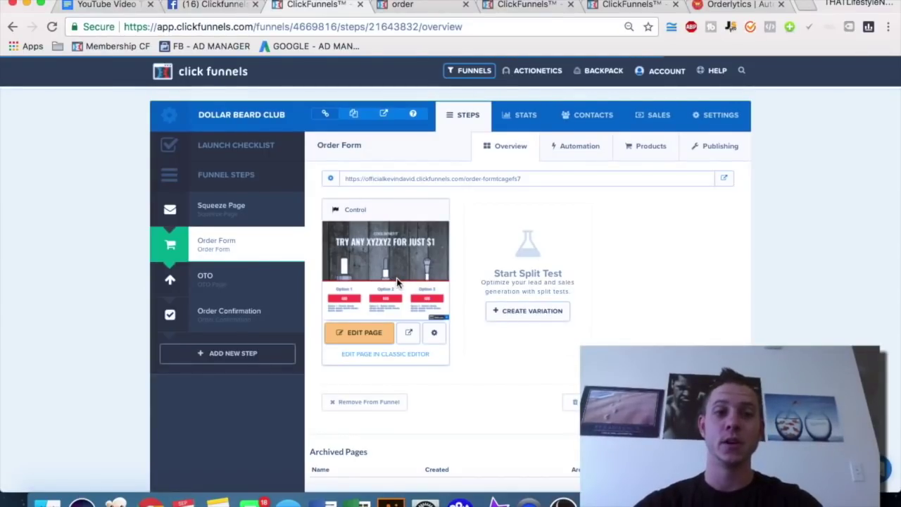
- Open the OTO step of the Dollar Beard Club funnel, preview its add-ons page and close the preview
click(213, 281)
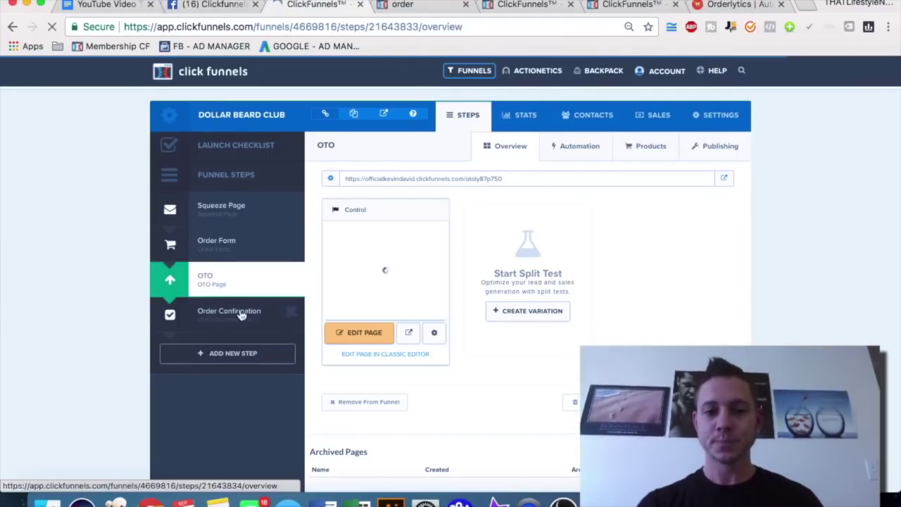
click(410, 338)
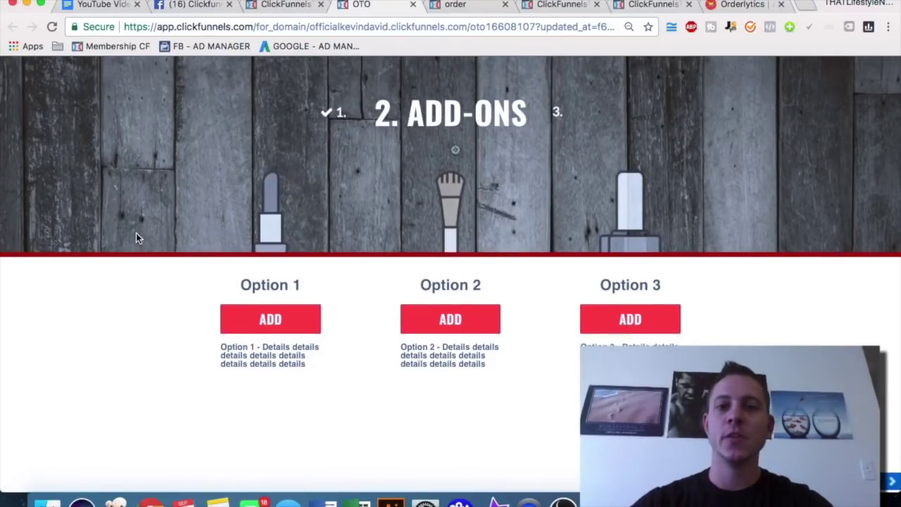
click(413, 4)
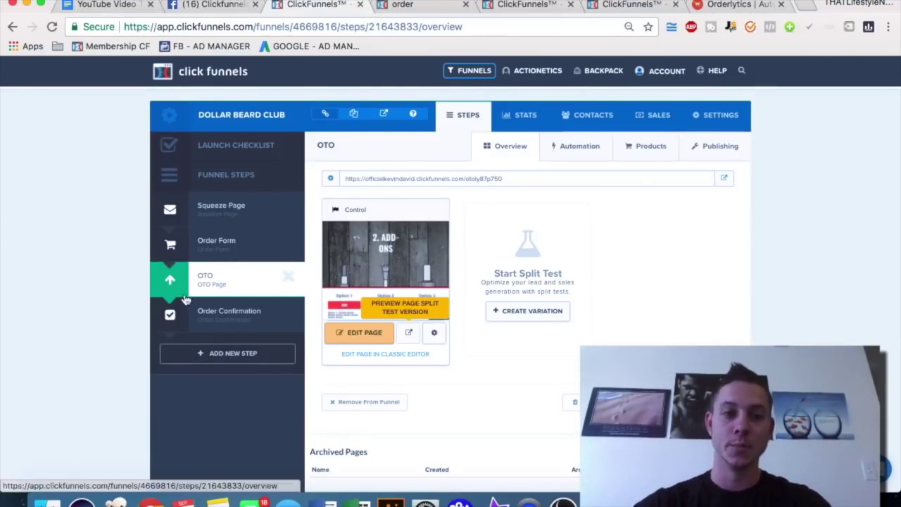
- View the Dollar Beard Club funnel's Order Confirmation step, then close that funnel and the order form preview
click(223, 312)
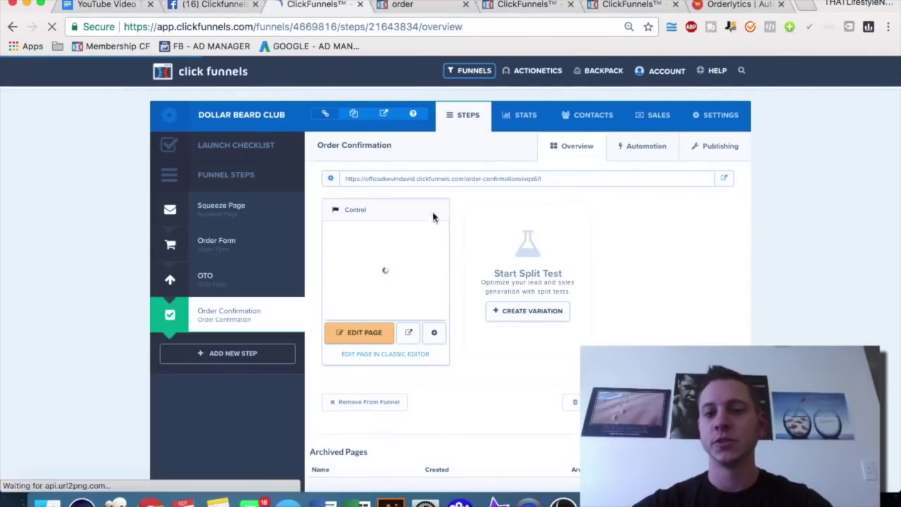
click(359, 5)
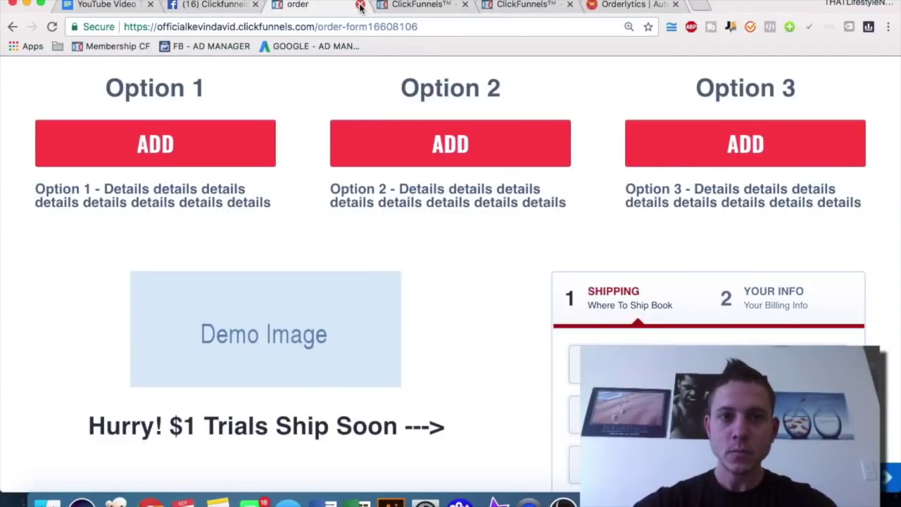
click(360, 5)
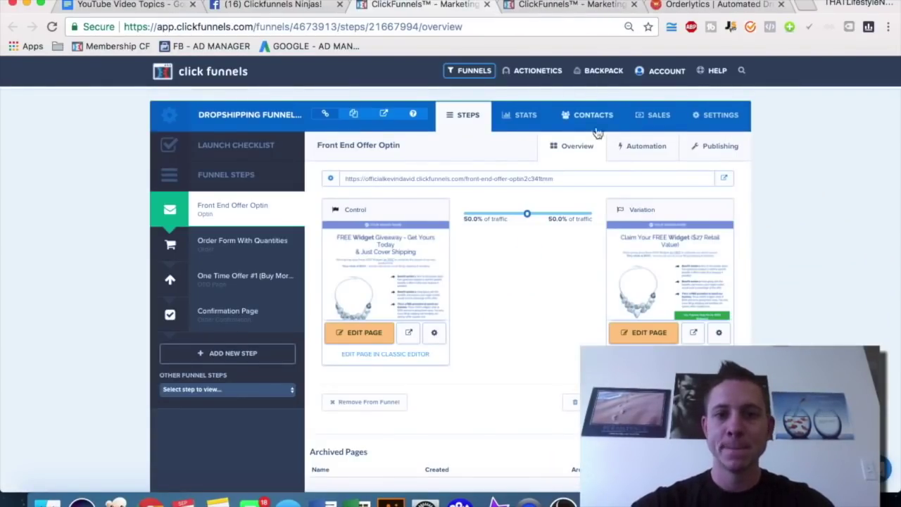
- Open the live Front End Offer Optin page of the dropshipping funnel and examine its headline, benefits, order button and testimonials
click(723, 179)
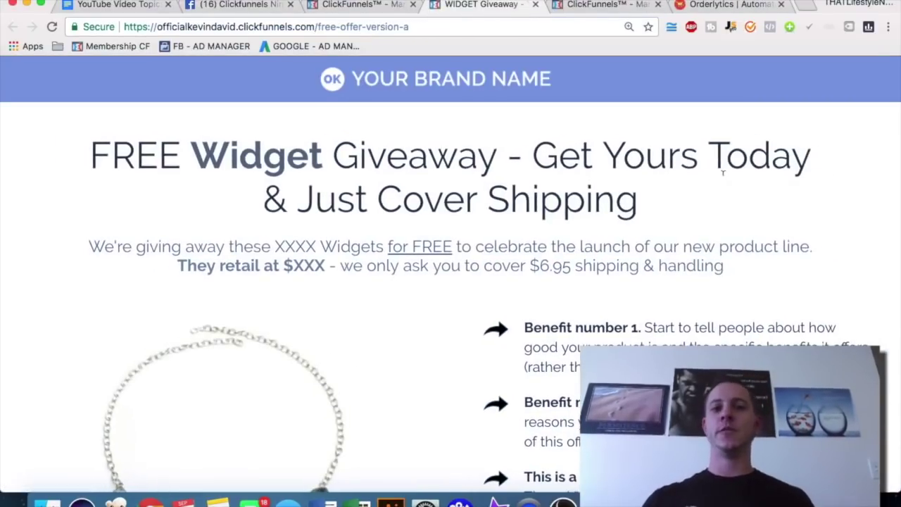
scroll(518, 229, down, 5)
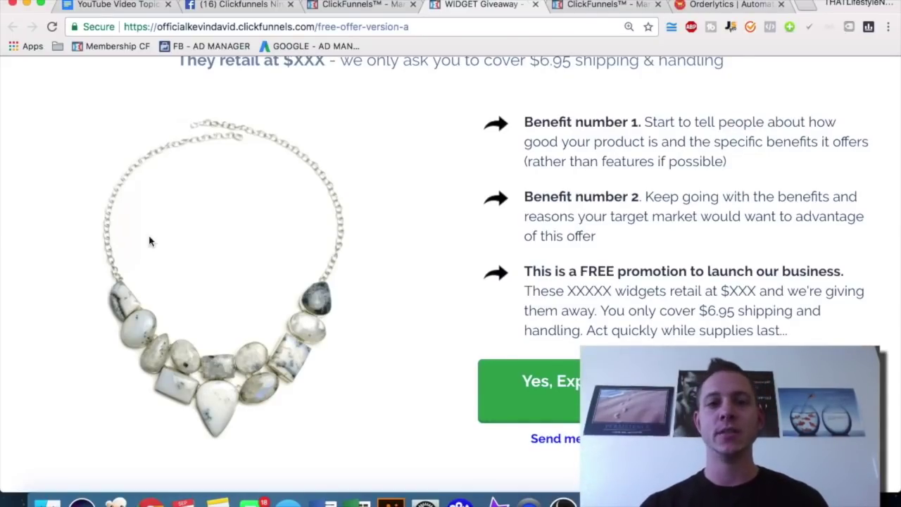
scroll(292, 224, down, 1)
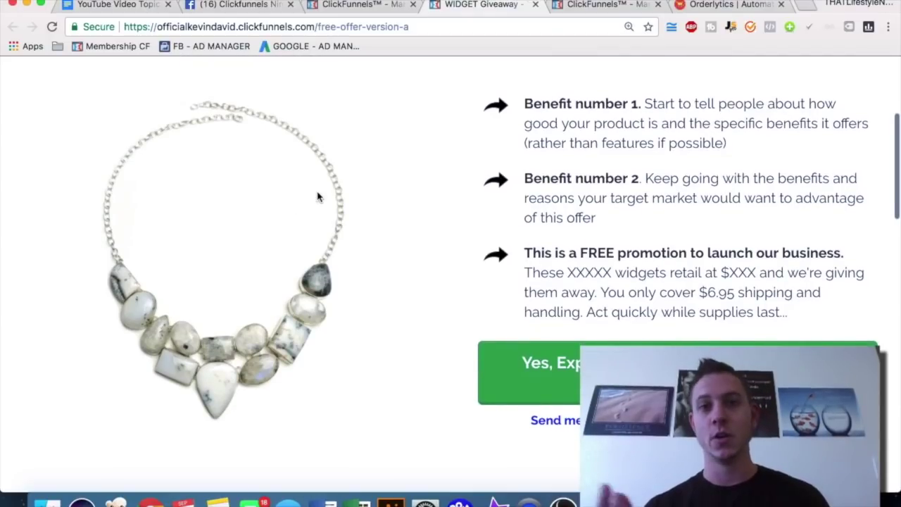
scroll(317, 196, up, 5)
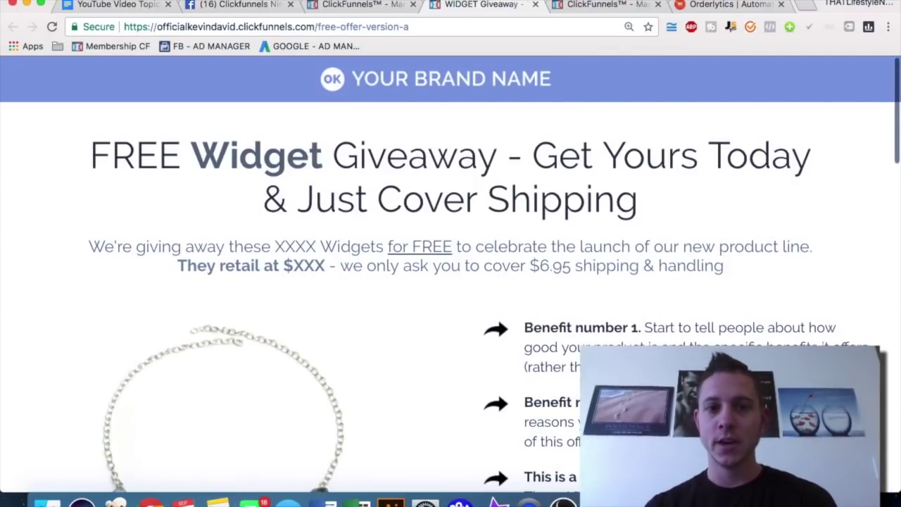
scroll(443, 243, down, 8)
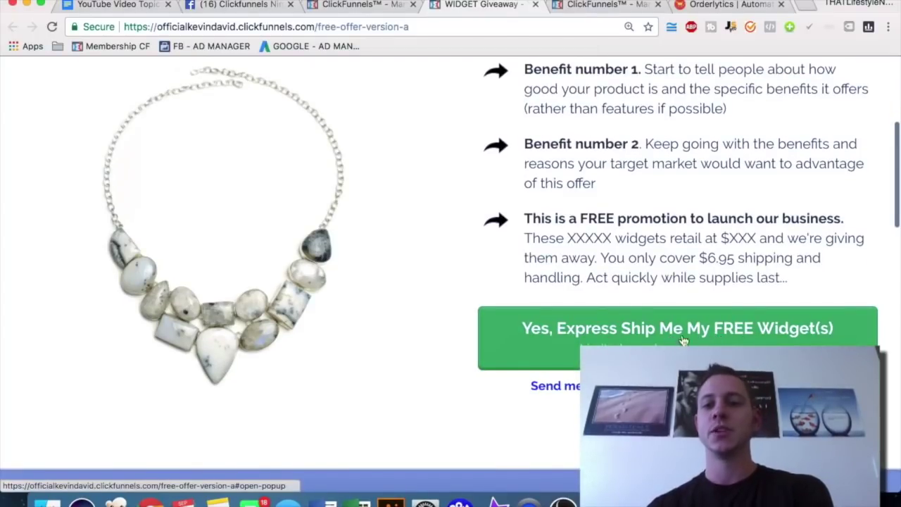
scroll(504, 239, down, 8)
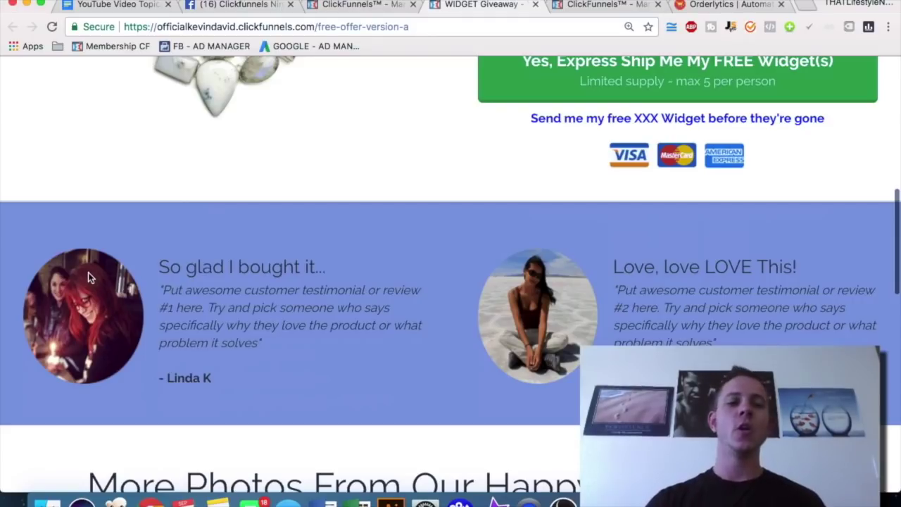
- Return to the dropshipping funnel and open the Control version of the opt-in page for editing, down to the testimonials
click(362, 7)
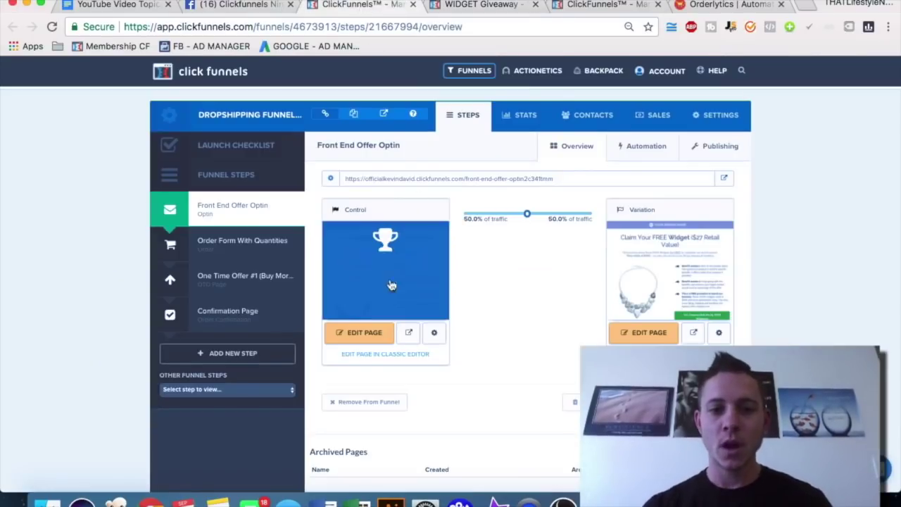
click(359, 334)
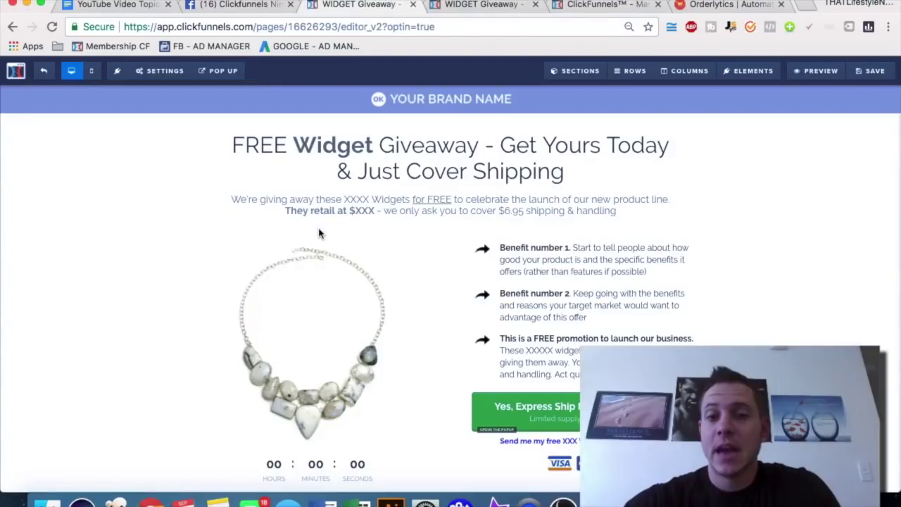
scroll(319, 233, down, 3)
scroll(402, 331, down, 1)
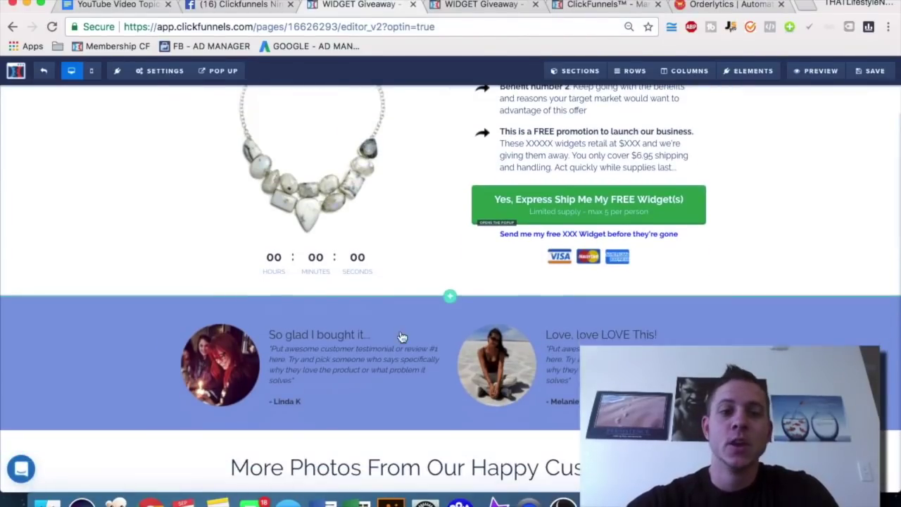
- Inspect the first testimonial's text and image settings, view the uploaded image library without choosing an image, and close the settings
click(314, 356)
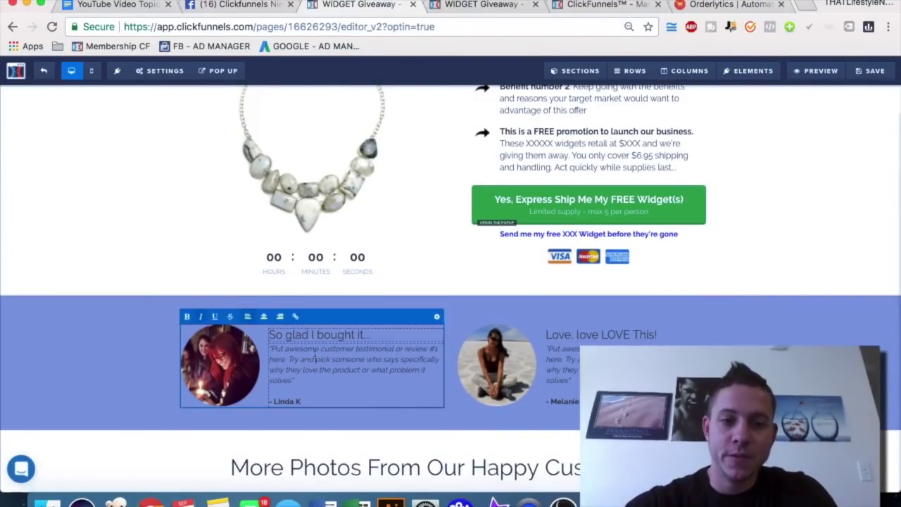
triple_click(314, 355)
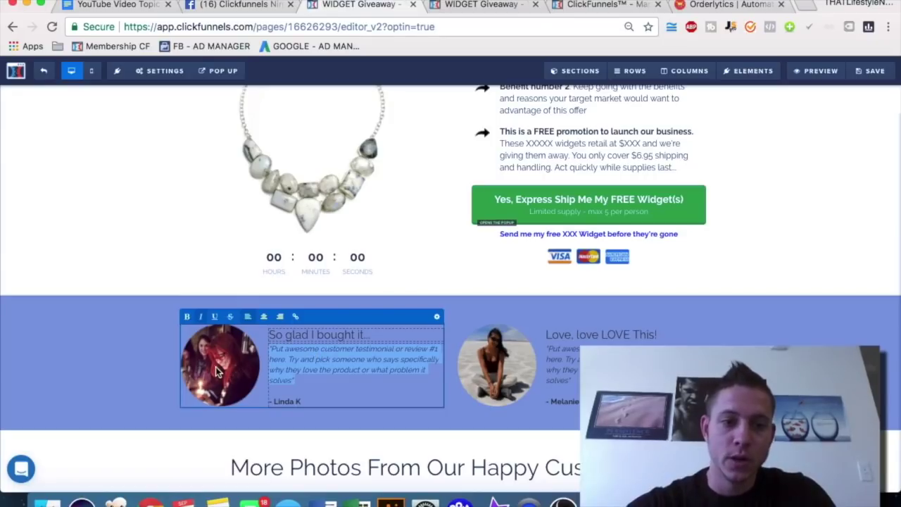
click(437, 318)
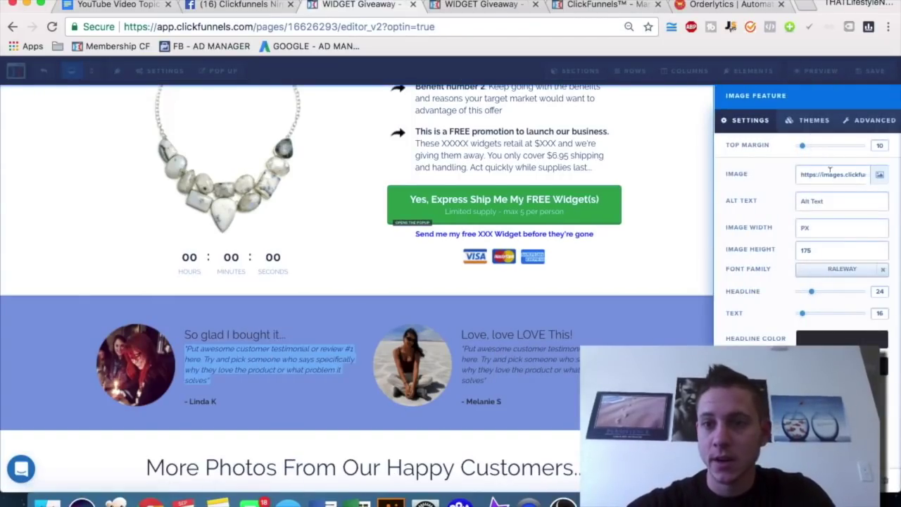
click(879, 174)
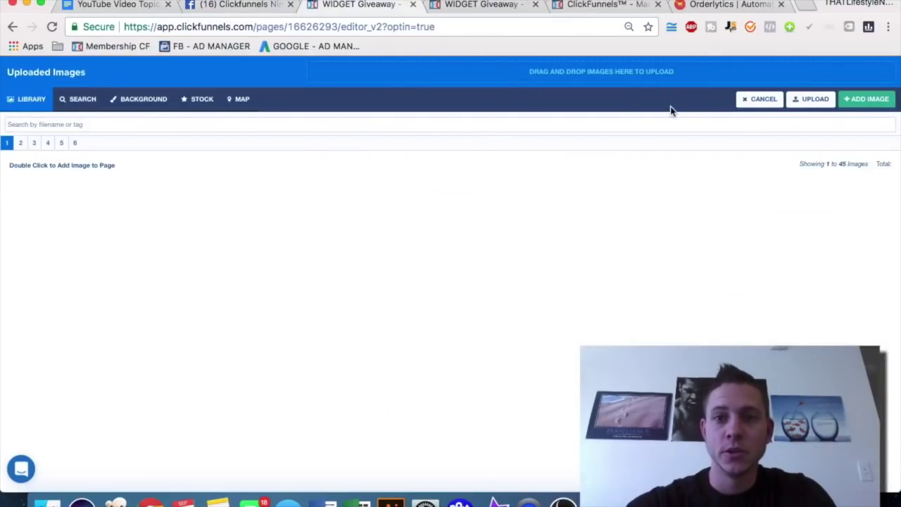
click(759, 99)
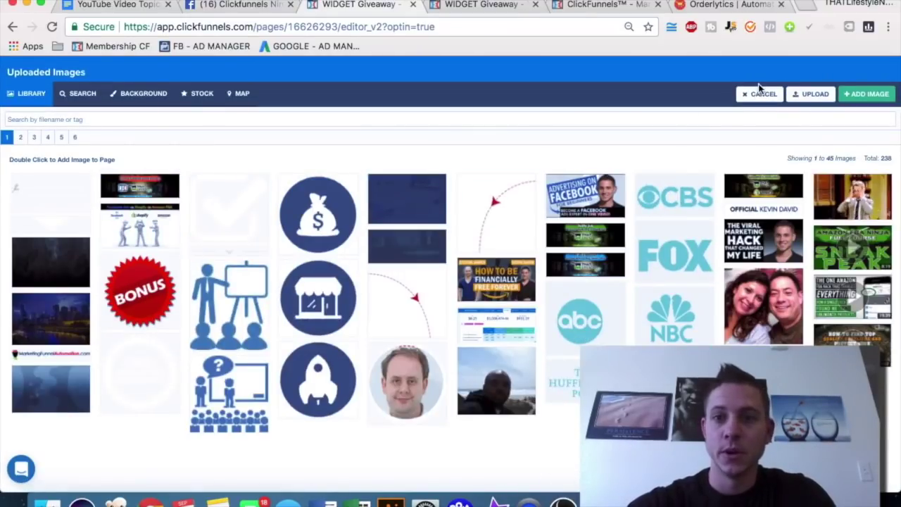
click(769, 96)
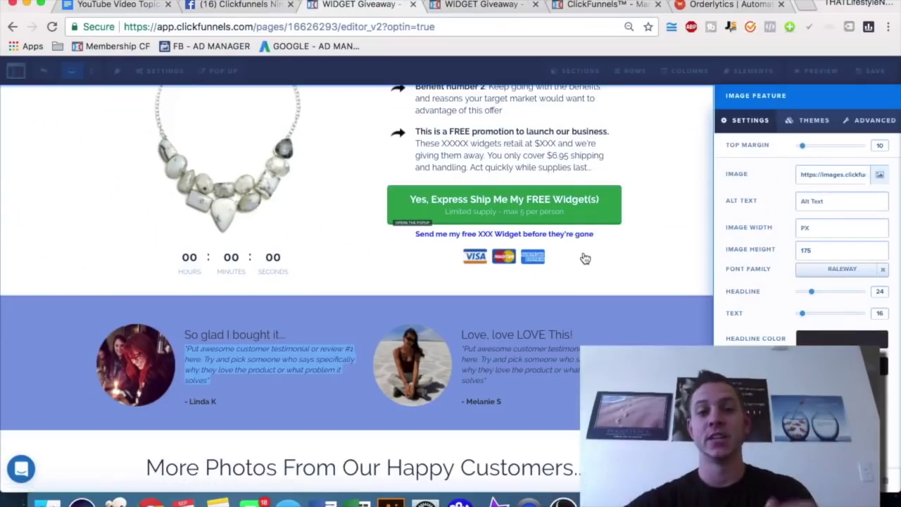
click(233, 335)
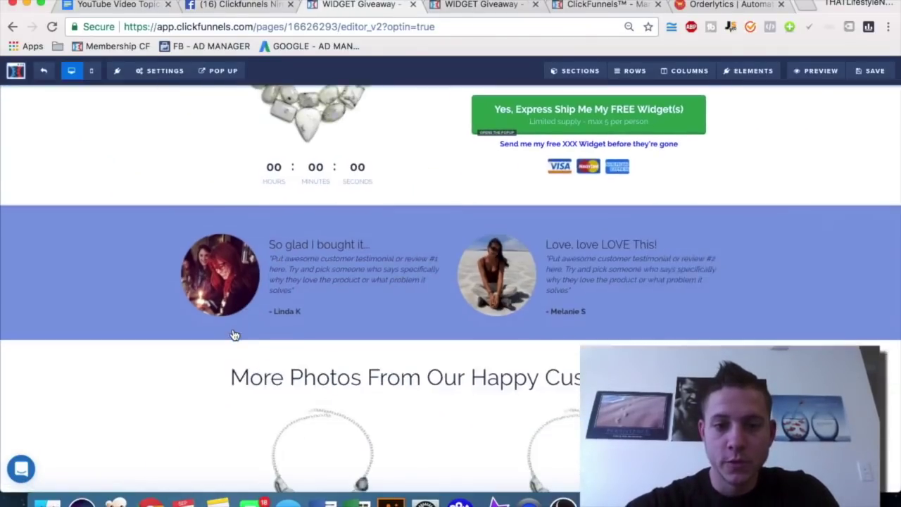
- Look over the rest of the widget giveaway page down to its footer and exit the editor without saving
scroll(233, 336, down, 8)
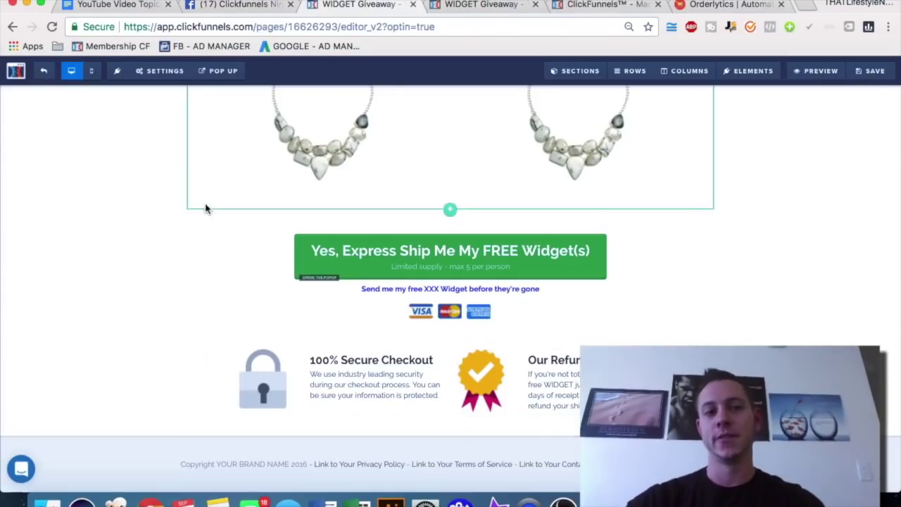
click(43, 75)
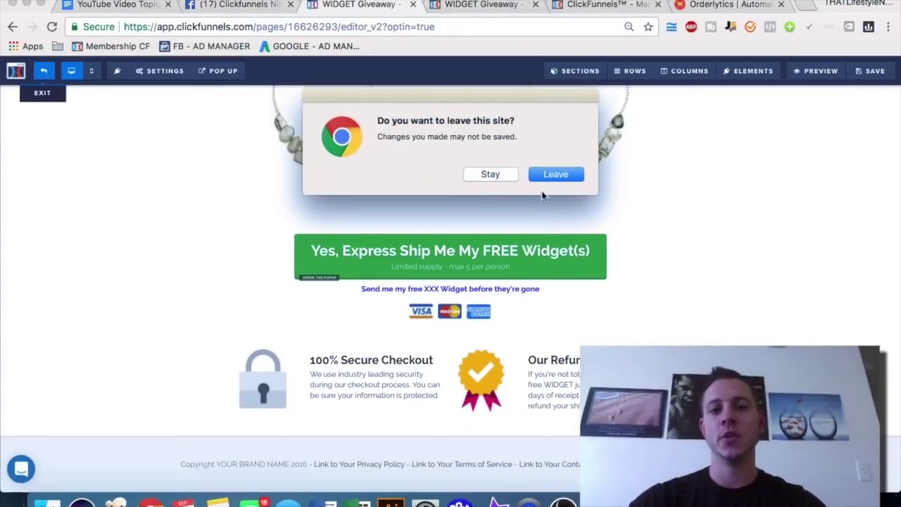
click(545, 173)
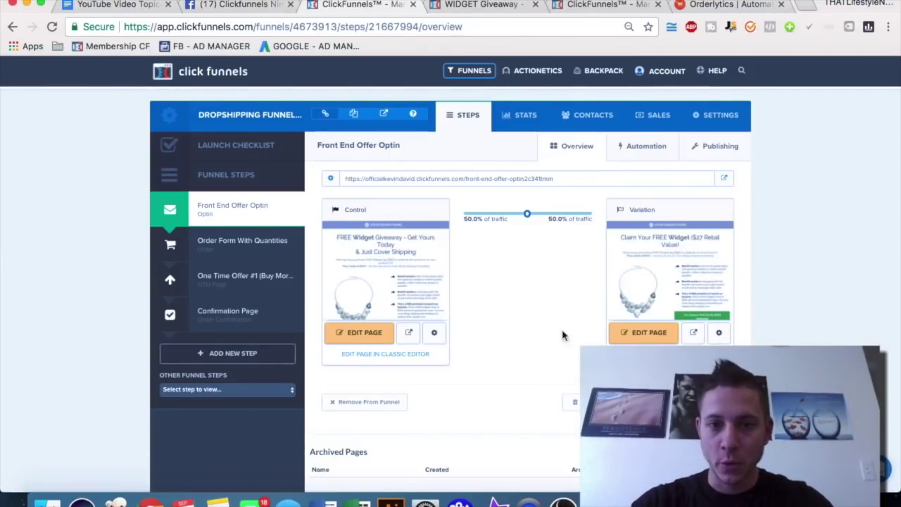
- Compare the Control and Variation pages in the Front End Offer Optin step's split test
mouse_move(386, 313)
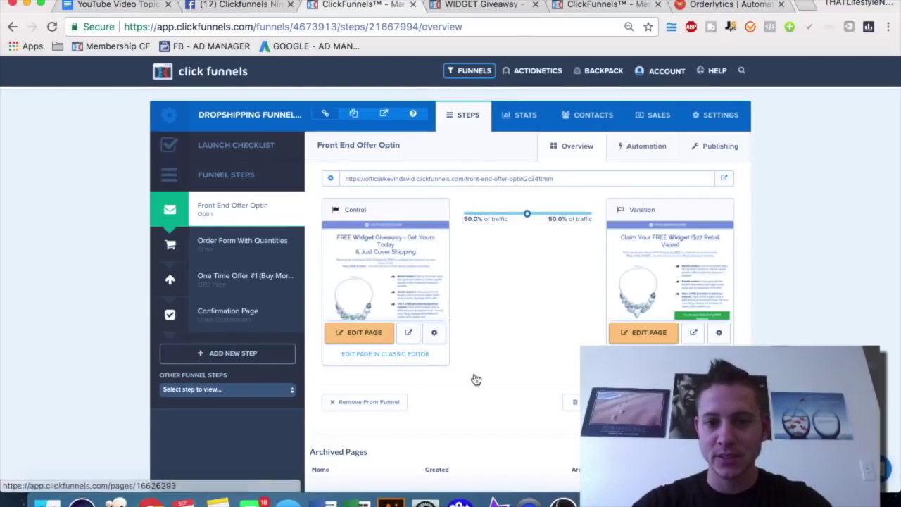
scroll(558, 346, down, 2)
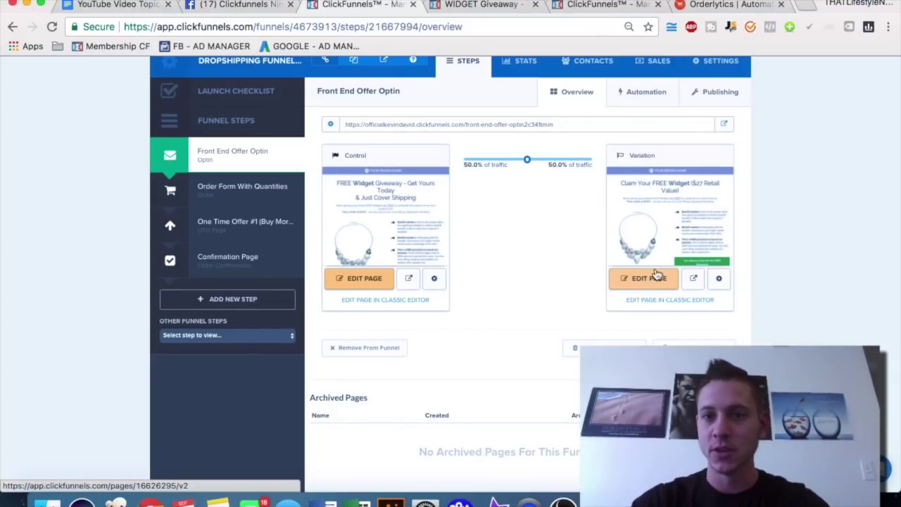
mouse_move(657, 220)
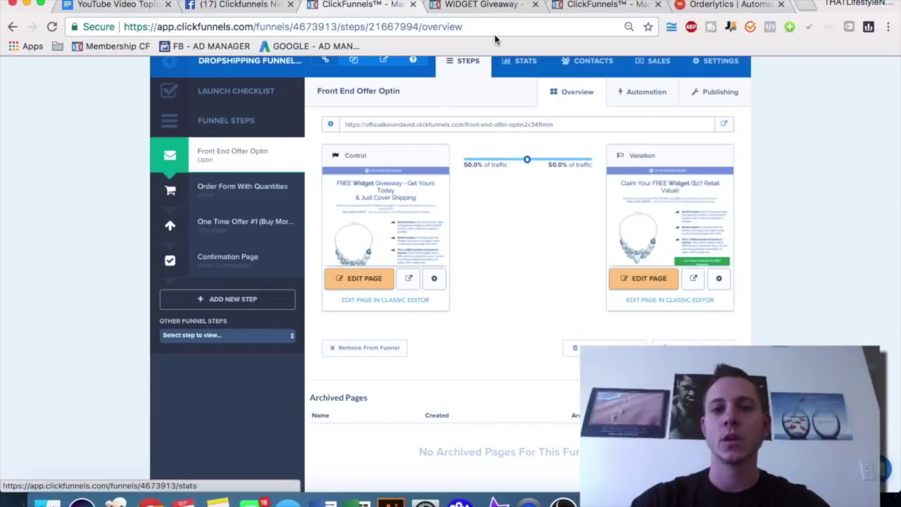
click(467, 5)
key(ctrl+w)
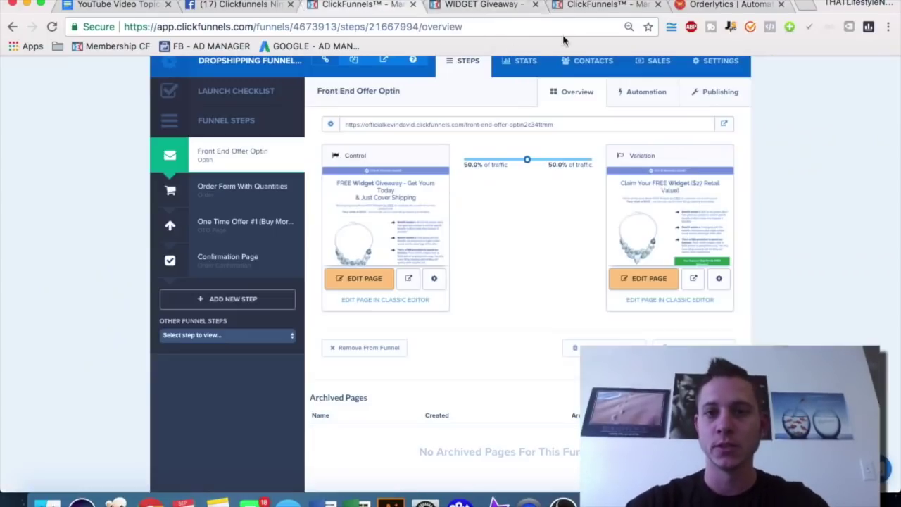
- Switch to the Free Stroller Hooks funnel, look at its first OTO Page step, and return to the order step
click(527, 6)
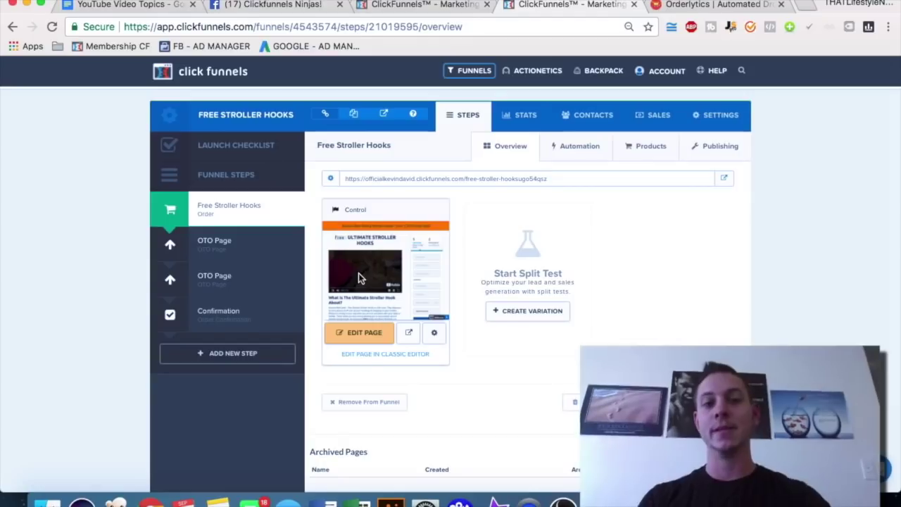
click(220, 243)
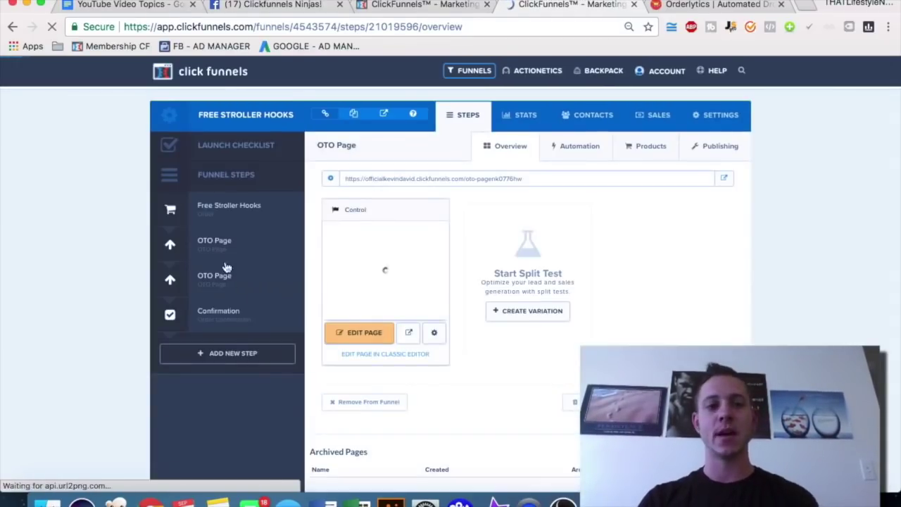
click(208, 213)
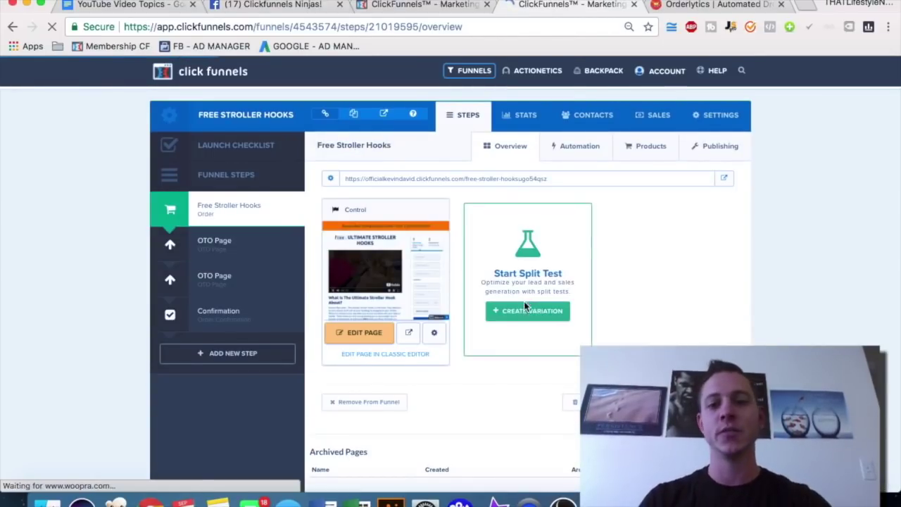
- Create a split test variation by duplicating the Free Stroller Hooks page and apply a 50/50 traffic split
click(529, 313)
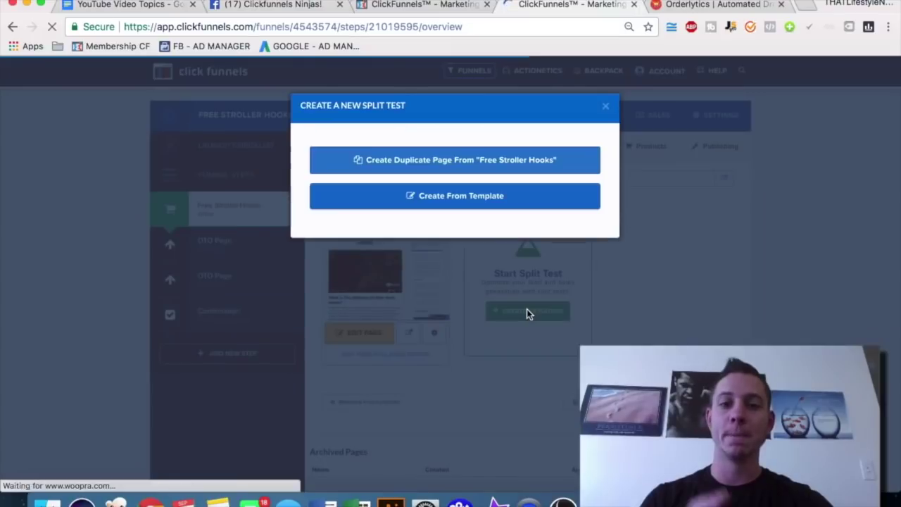
click(451, 166)
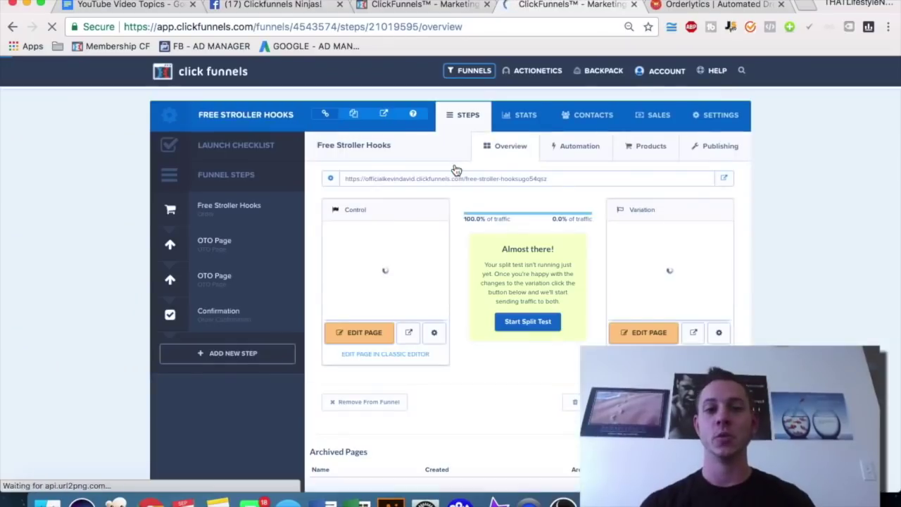
drag(591, 213, 528, 215)
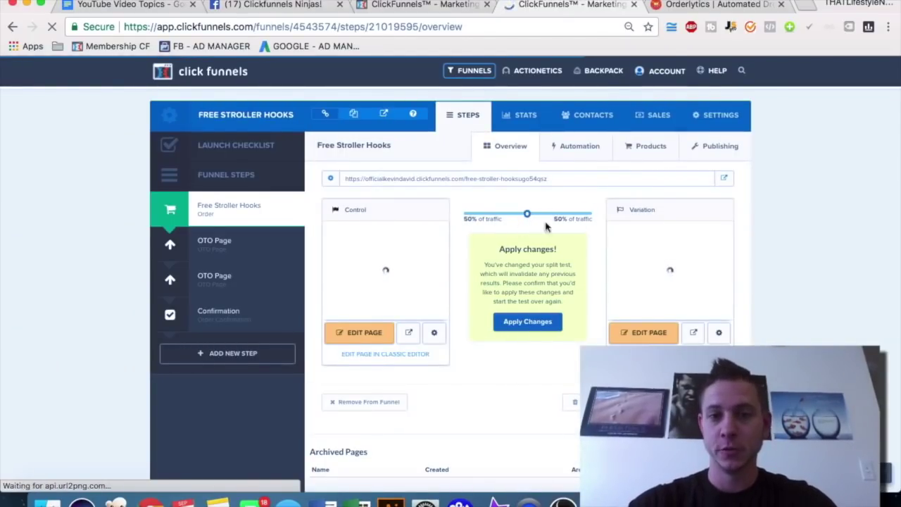
click(531, 324)
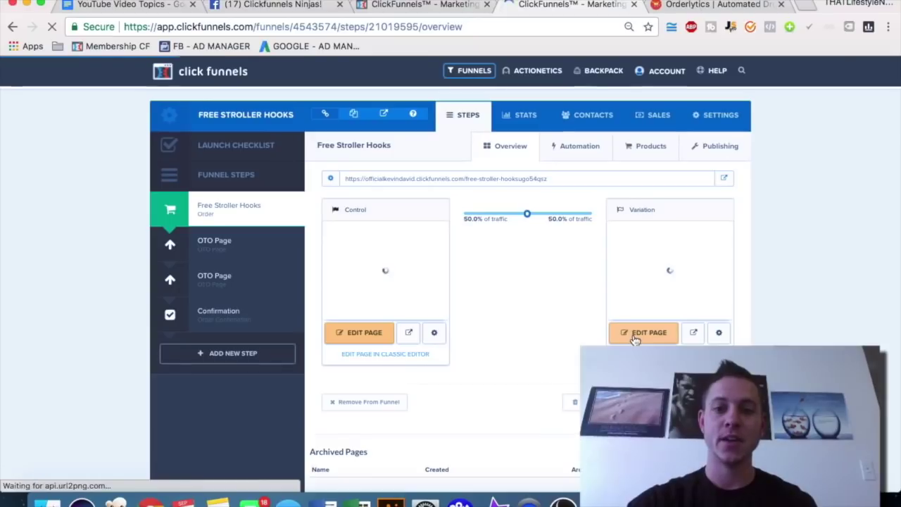
- Open the Variation page for editing, inspect the video element's YouTube URL setting, and exit the editor without saving
click(645, 334)
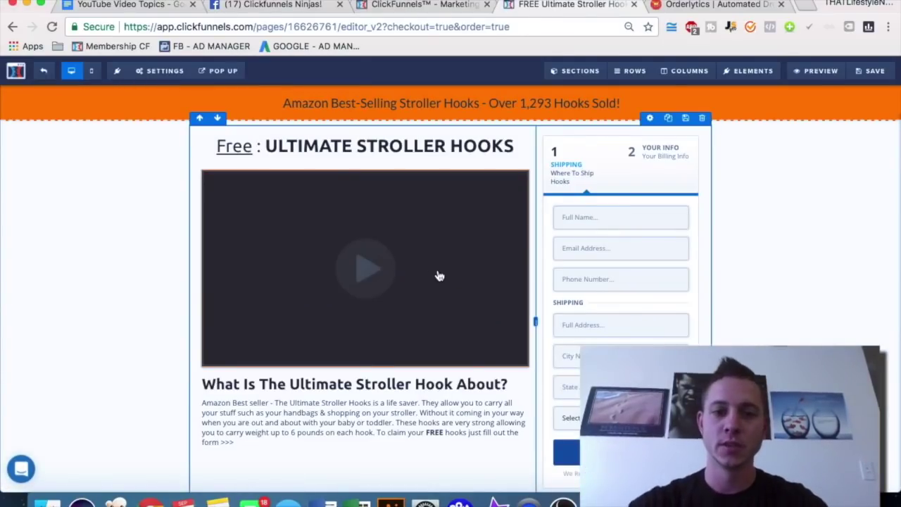
click(438, 275)
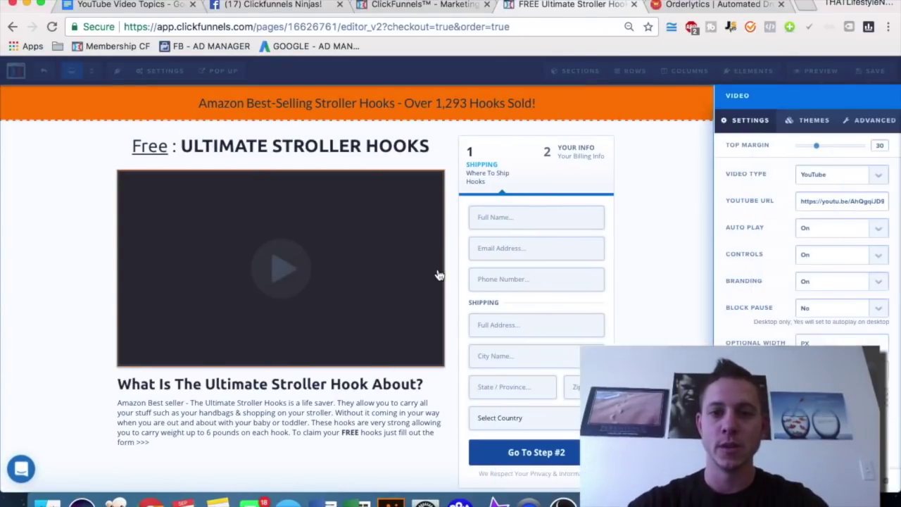
triple_click(853, 201)
click(660, 217)
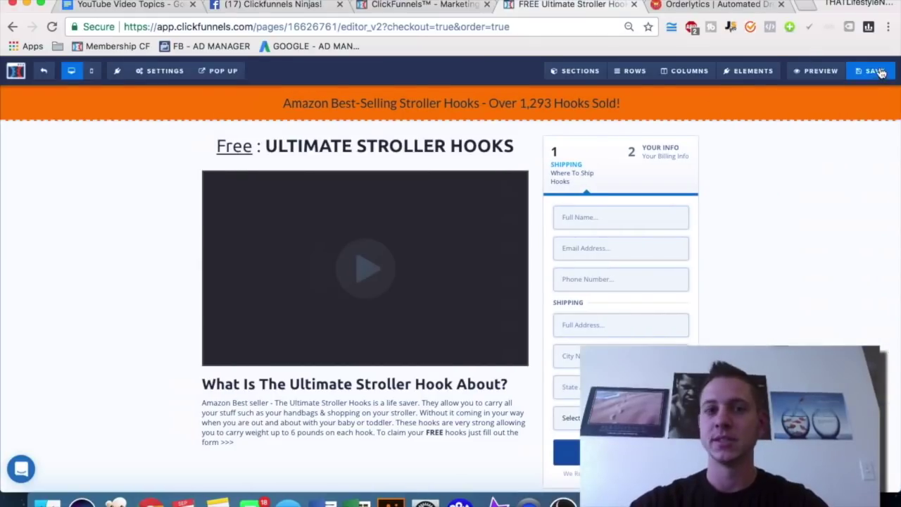
click(42, 70)
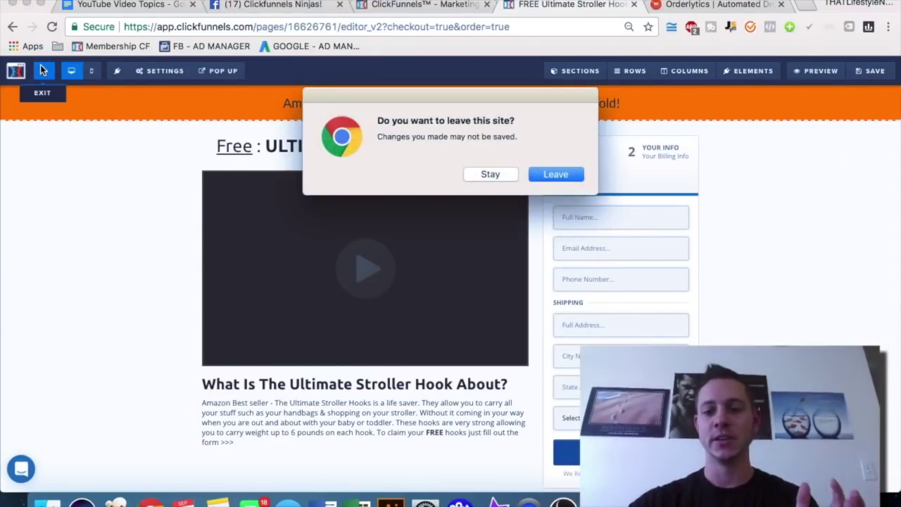
key(Return)
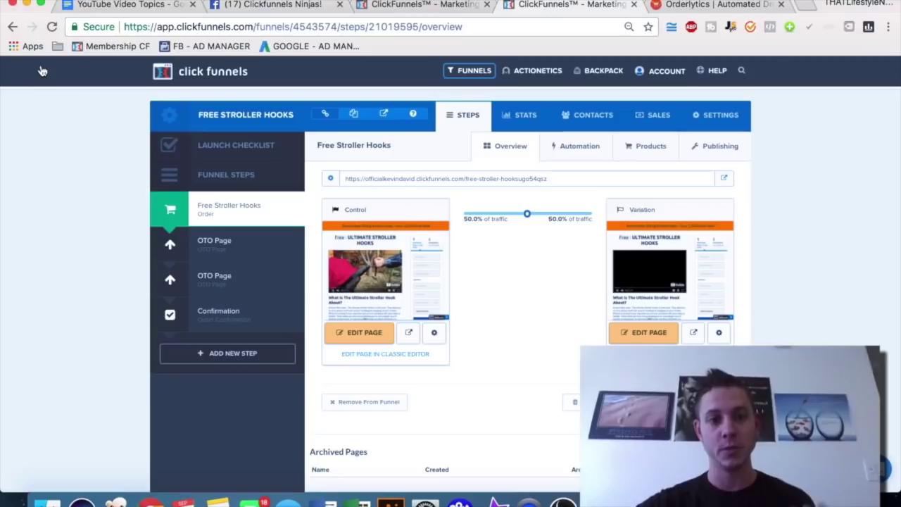
- Return to the dropshipping funnel and preview its Order Form With Quantities page, examining the contact, shipping and payment sections
click(378, 5)
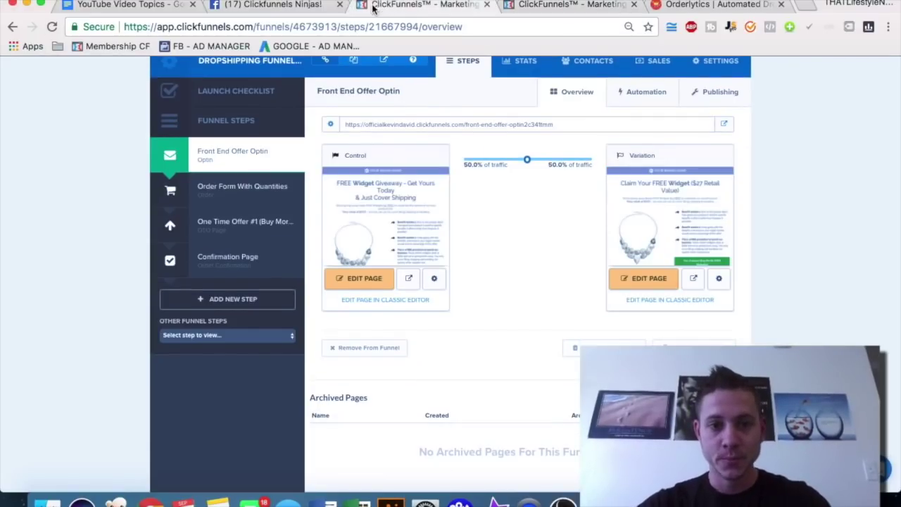
click(225, 185)
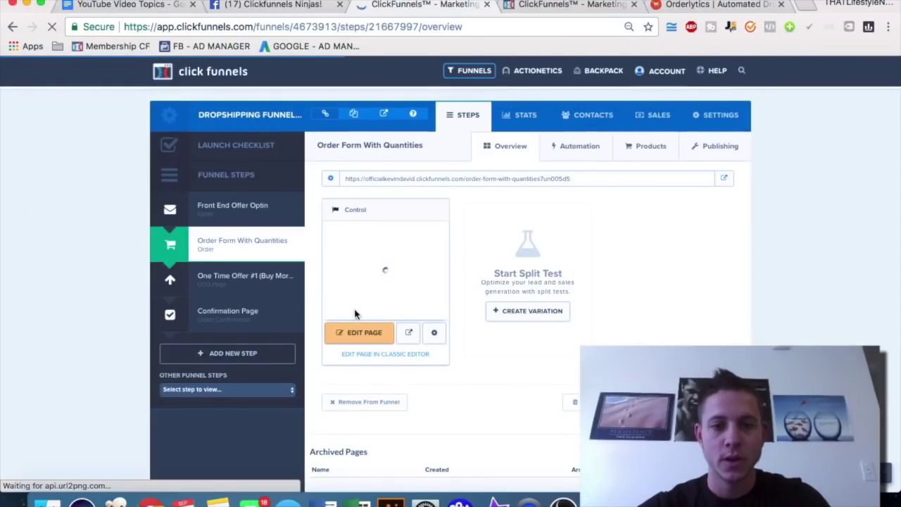
click(405, 338)
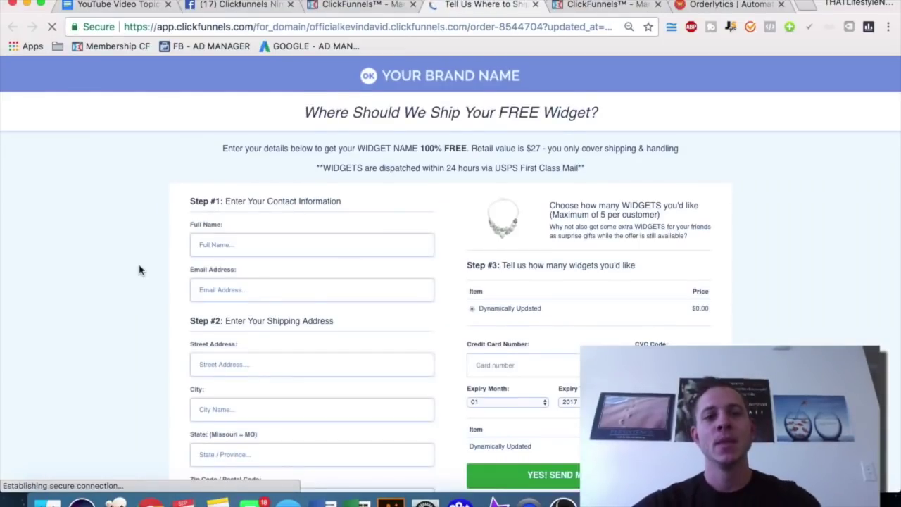
scroll(138, 268, down, 5)
scroll(115, 250, up, 5)
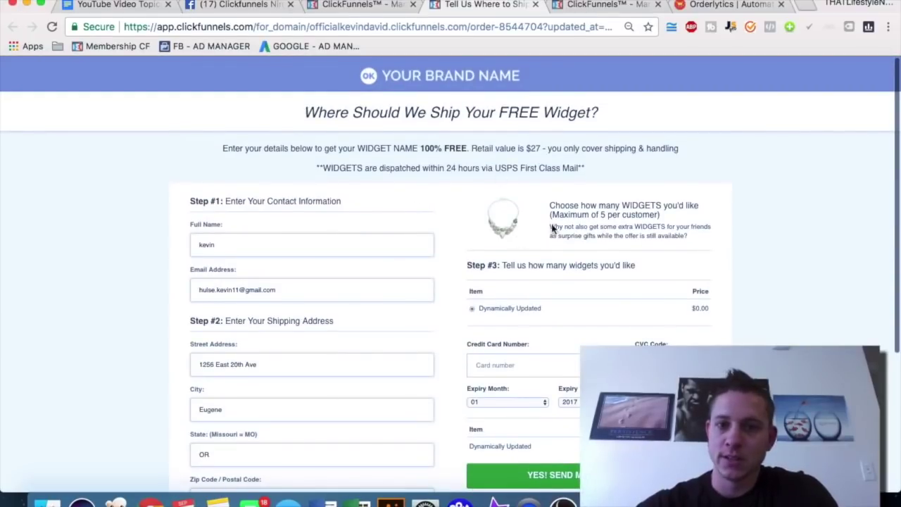
scroll(517, 241, down, 3)
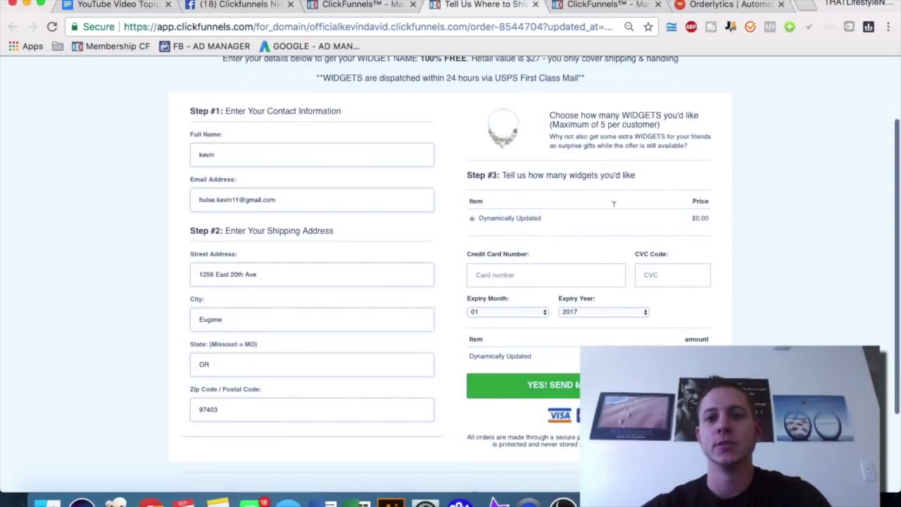
scroll(491, 171, down, 3)
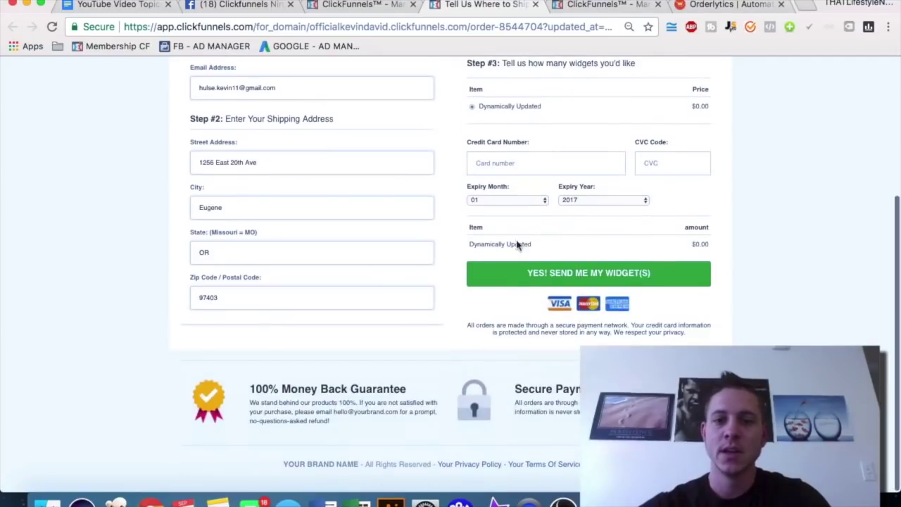
scroll(306, 118, up, 5)
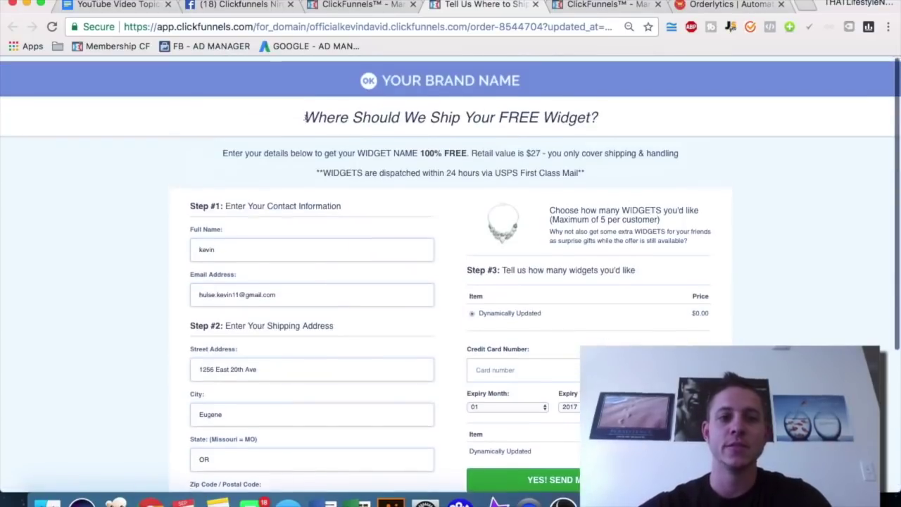
- Preview the dropshipping funnel's One Time Offer #1 (Buy More) page and look over its offer, benefits and customer reviews
click(362, 6)
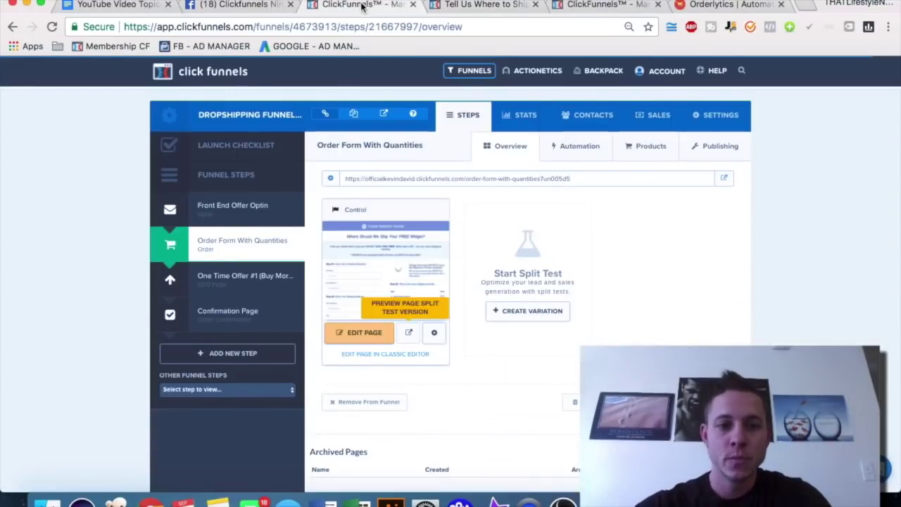
click(237, 280)
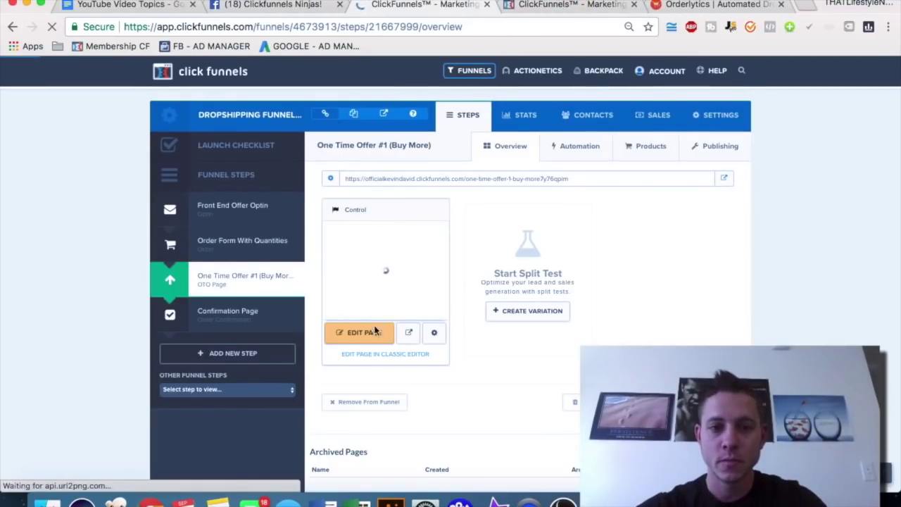
click(408, 333)
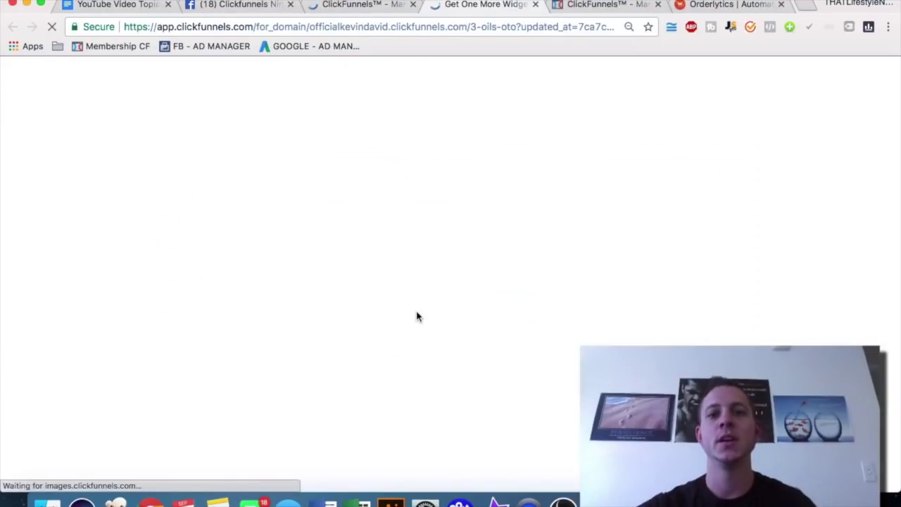
scroll(203, 246, down, 1)
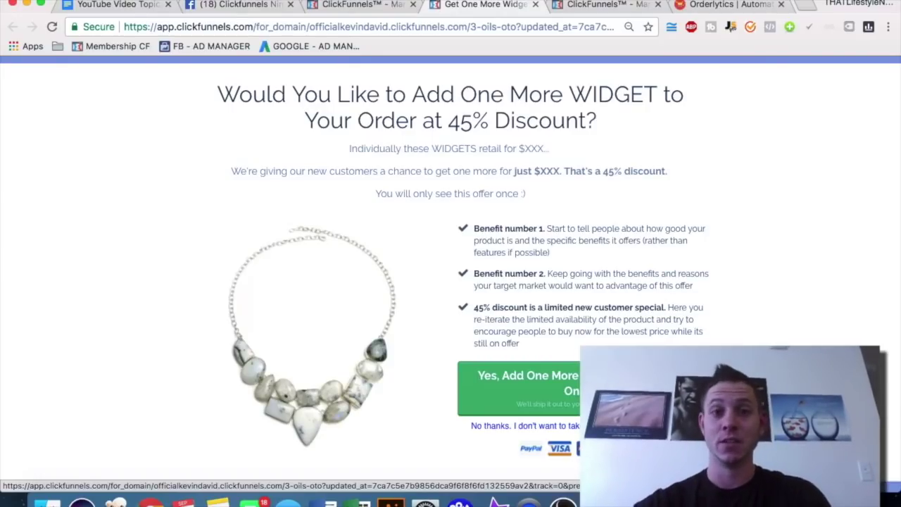
scroll(617, 260, down, 2)
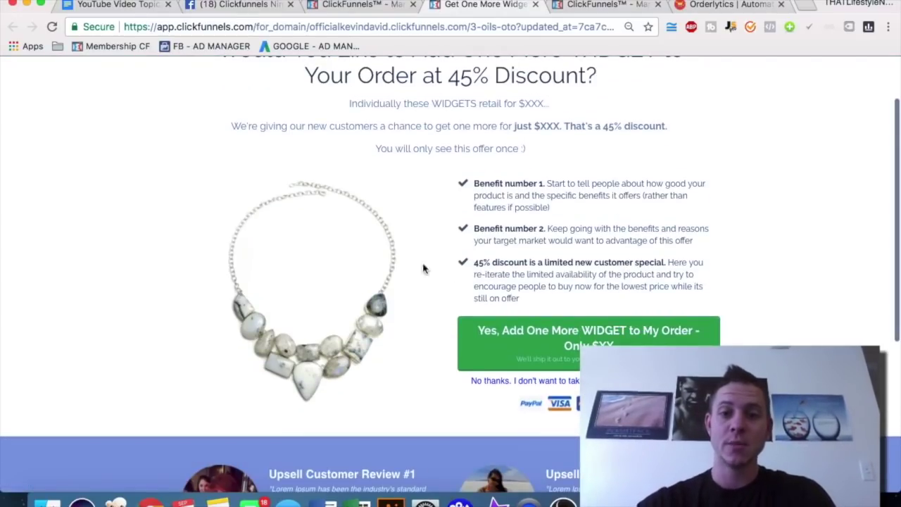
scroll(435, 305, down, 5)
scroll(495, 316, up, 2)
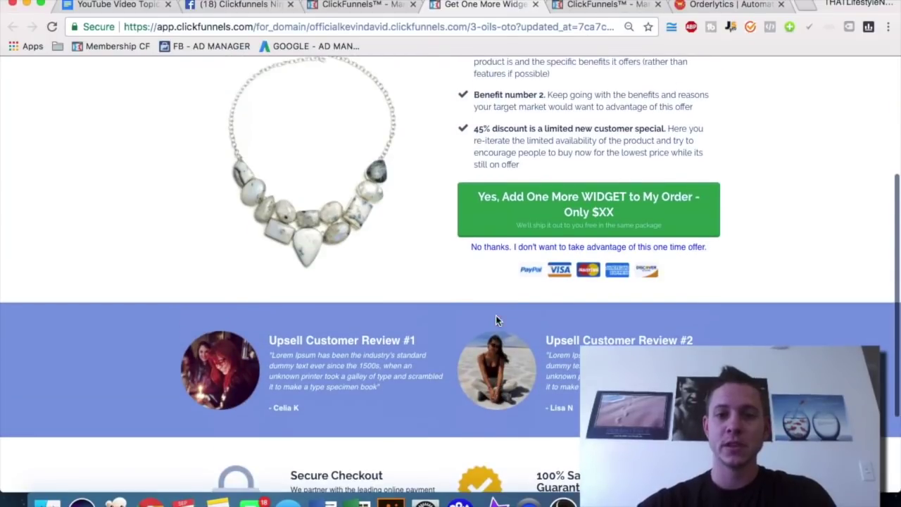
- Decline the one-time offer in the preview, and close both the preview and the dropshipping funnel
click(488, 249)
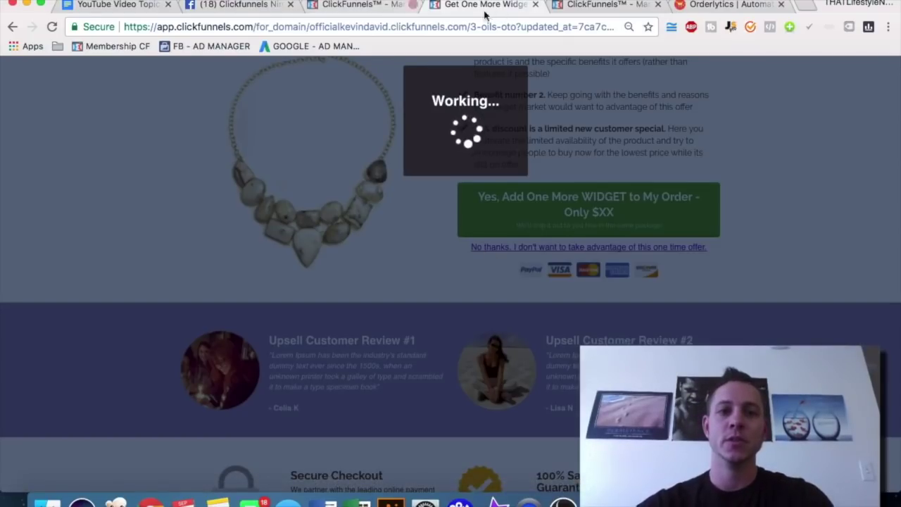
click(535, 4)
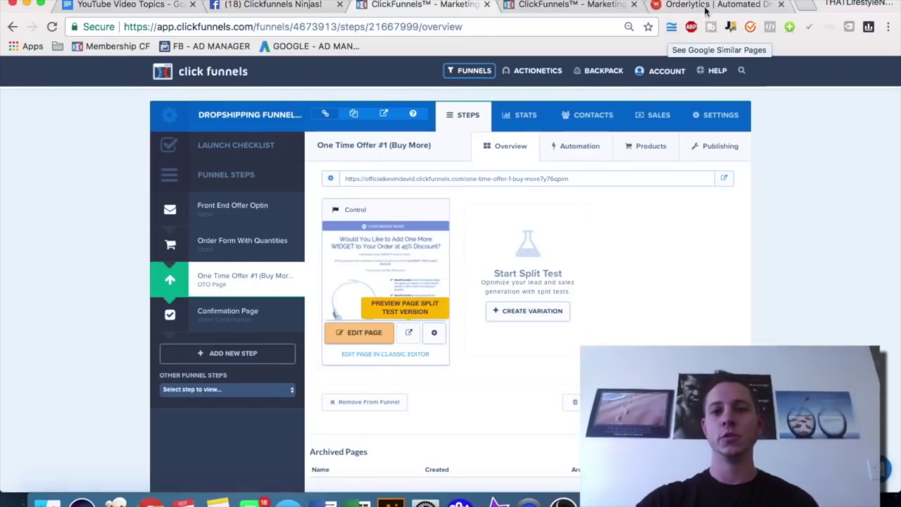
click(486, 5)
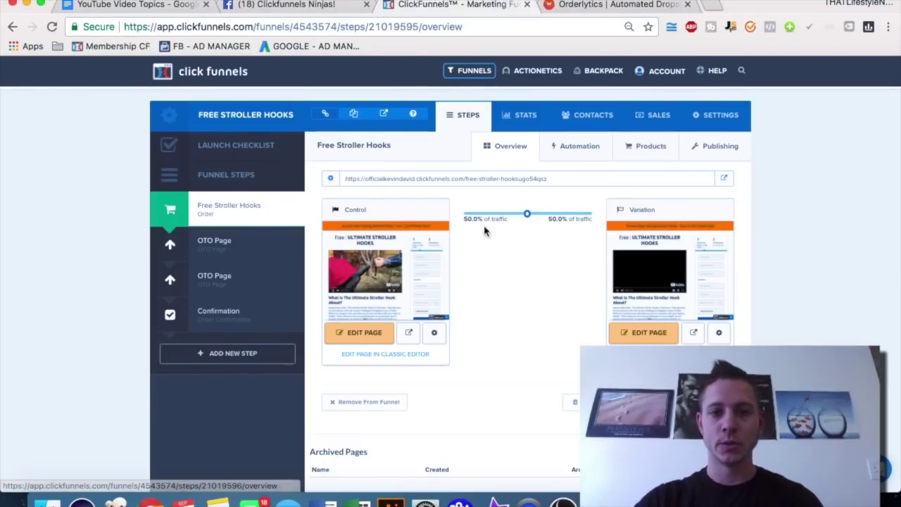
- Open the live Free Stroller Hooks page, pause its video, and examine the two-step order form
click(722, 180)
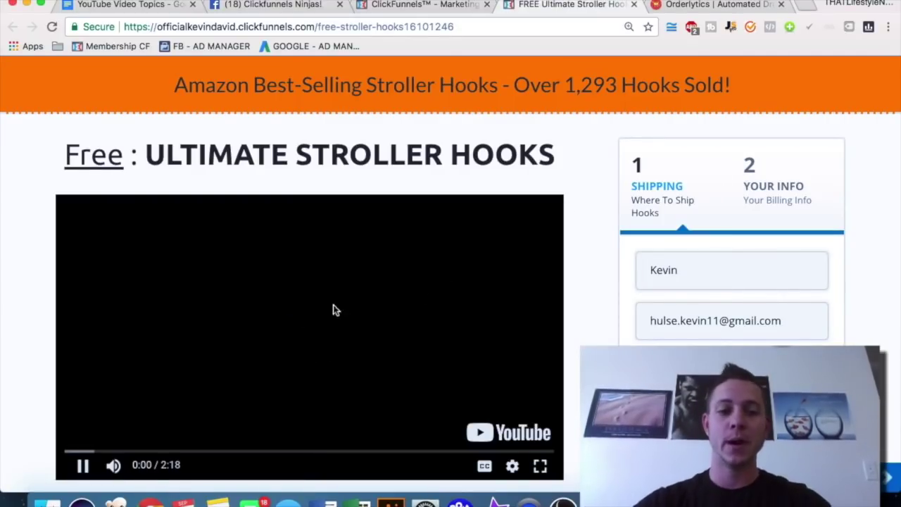
click(83, 465)
scroll(26, 327, down, 1)
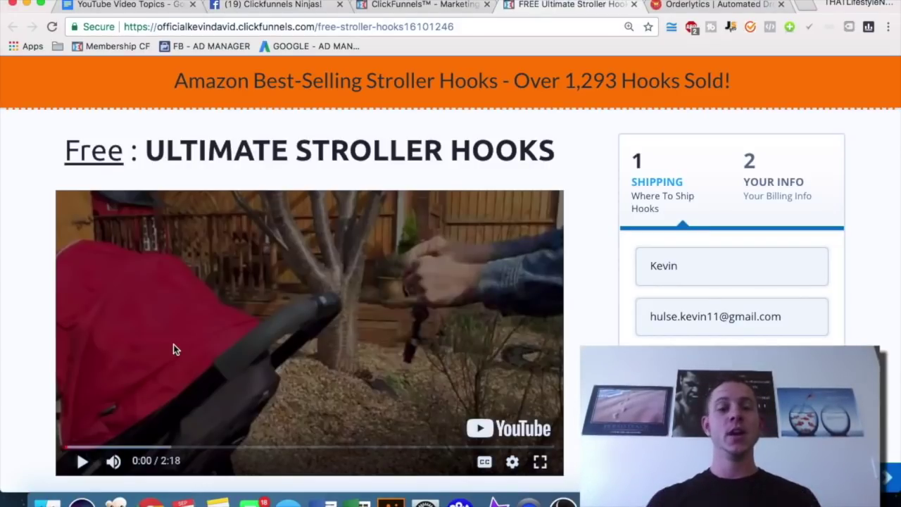
scroll(198, 326, down, 1)
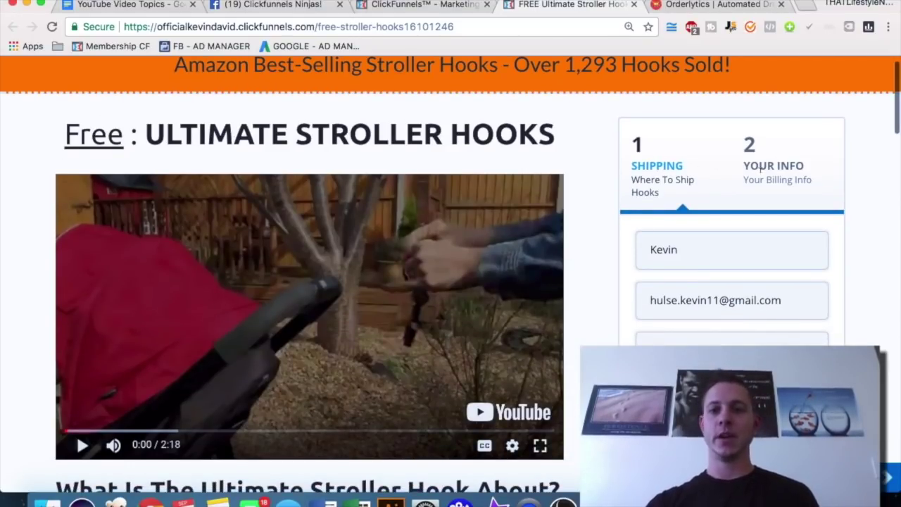
scroll(679, 174, down, 1)
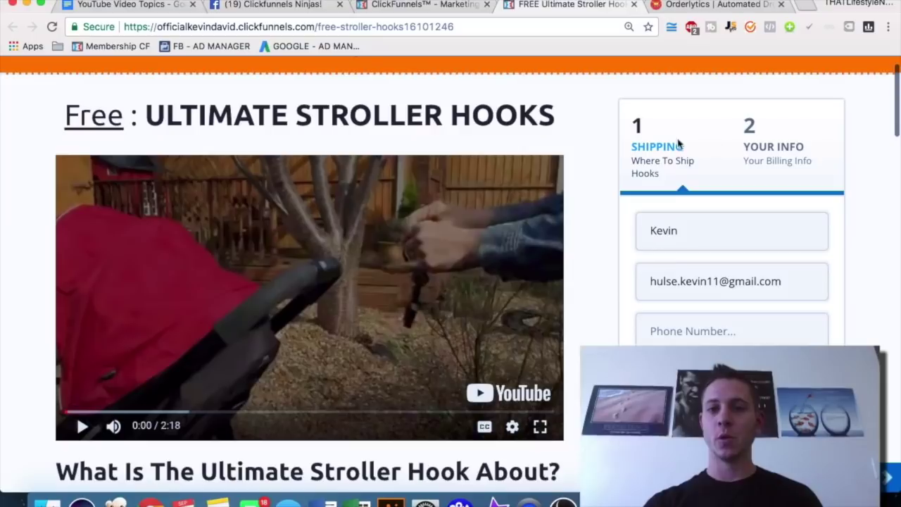
scroll(677, 144, down, 2)
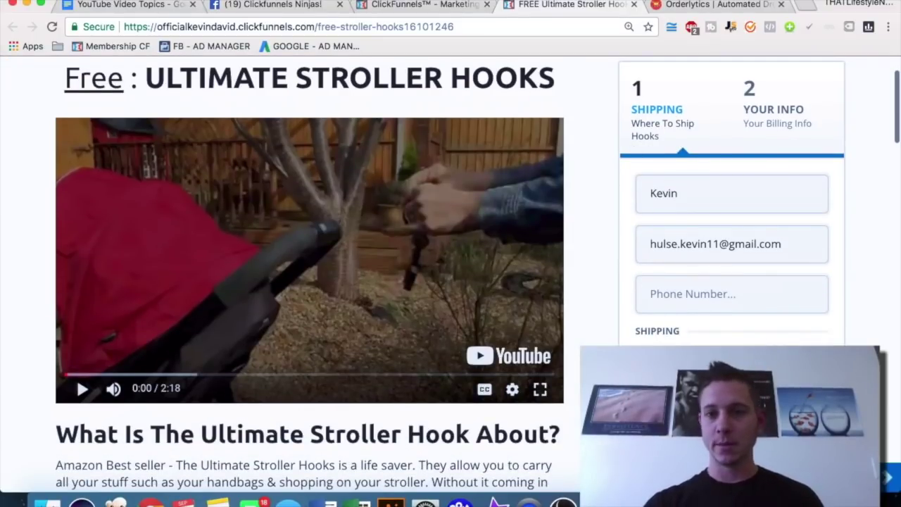
- Examine the "HURRY! This Offer Won't Last Long!" banner and the Amazon customer reviews further down the live page
scroll(606, 182, down, 20)
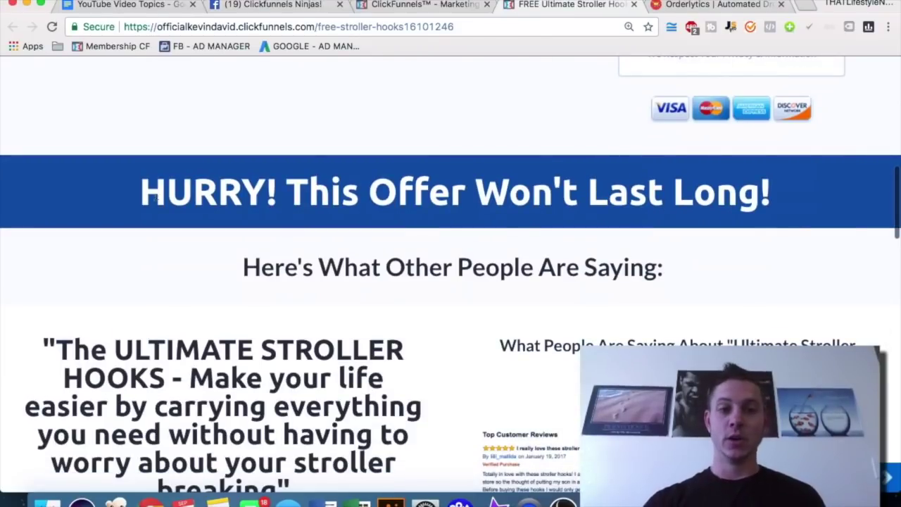
drag(166, 192, 674, 192)
click(406, 248)
scroll(405, 248, down, 15)
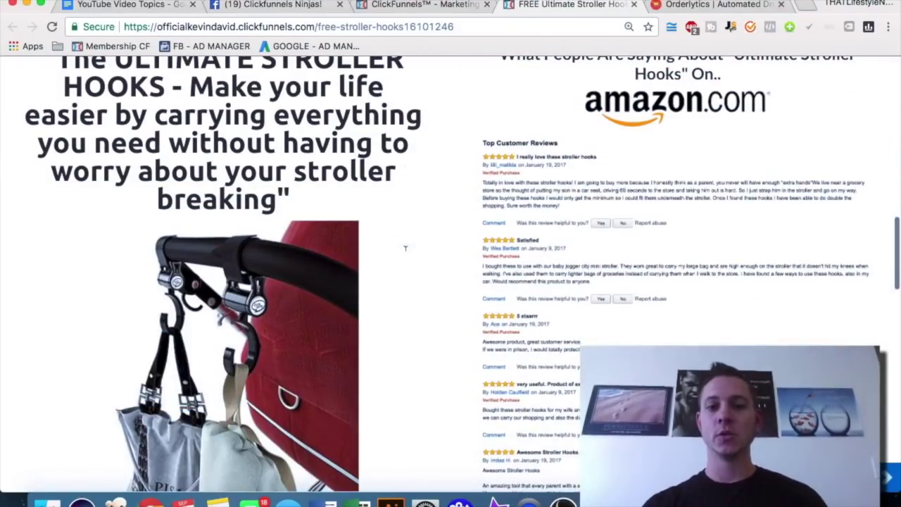
- Look over the Amazon customer reviews and the "YES! Send My FREE Stroller Hooks!" section on the live page
scroll(663, 203, up, 5)
scroll(529, 216, down, 7)
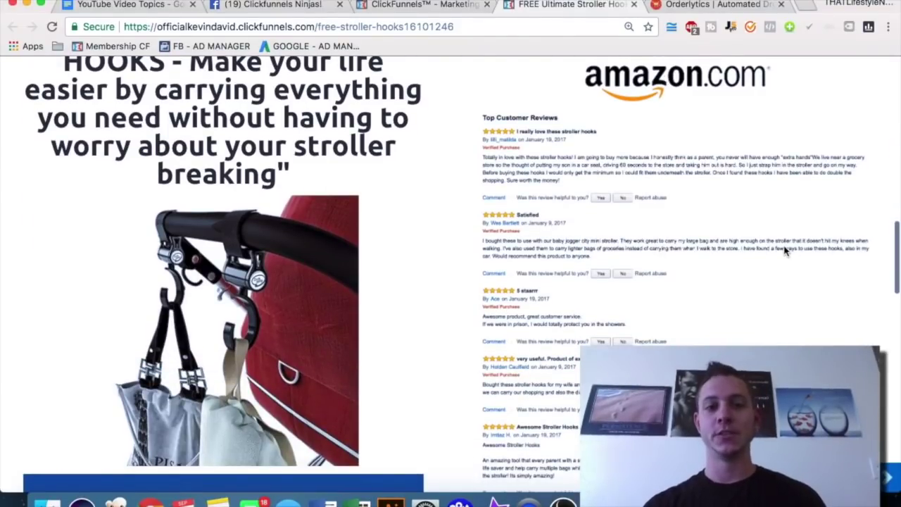
scroll(786, 252, up, 5)
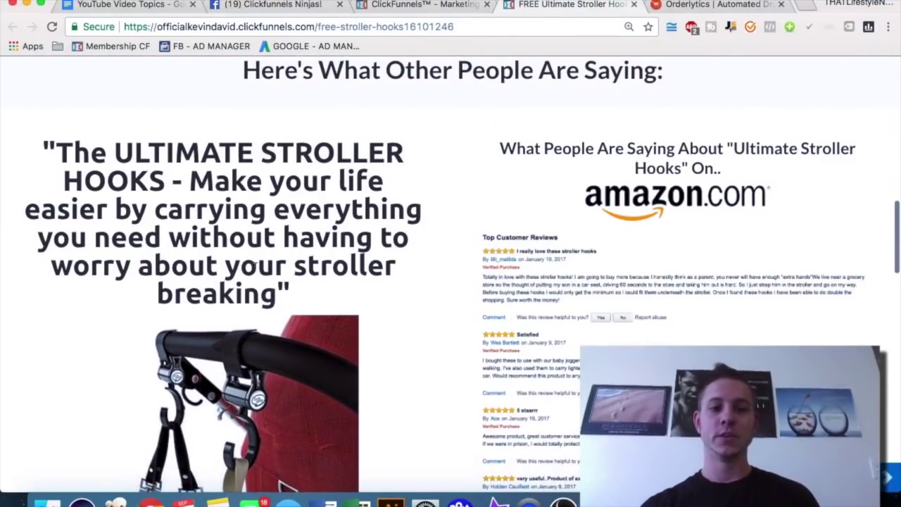
scroll(300, 233, down, 20)
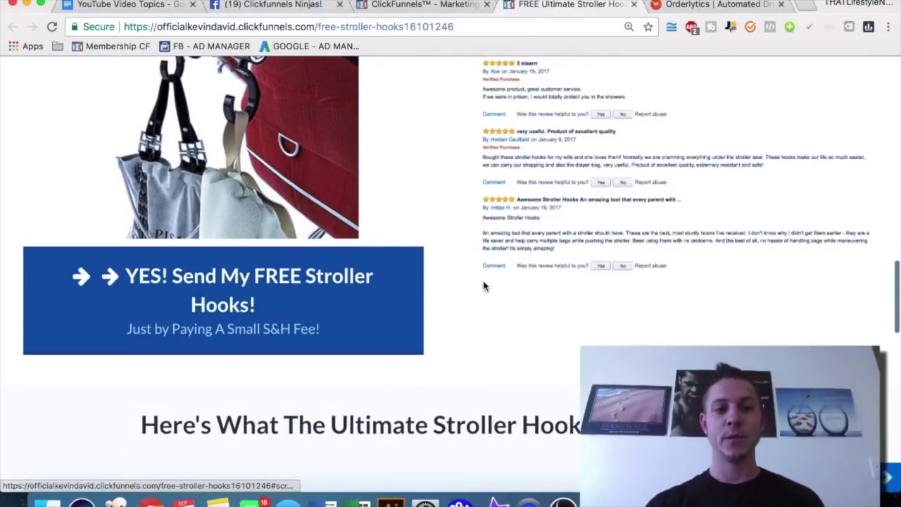
scroll(483, 285, down, 3)
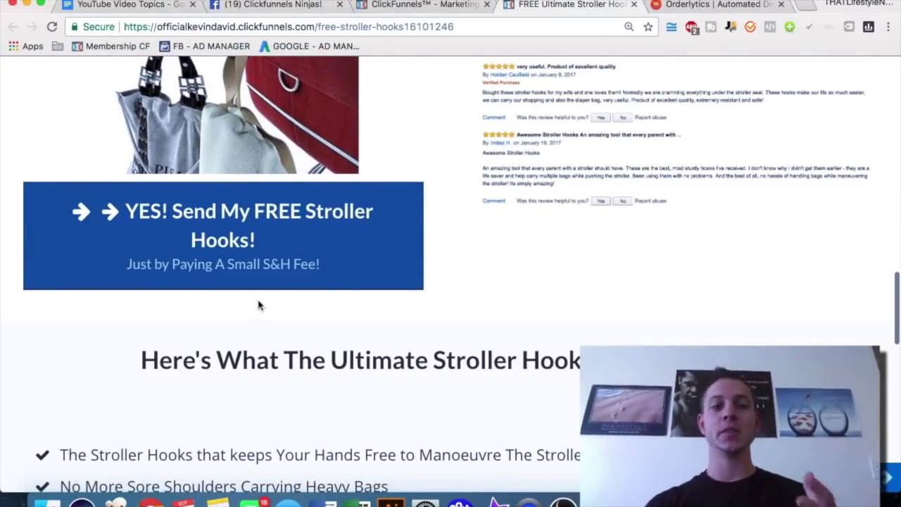
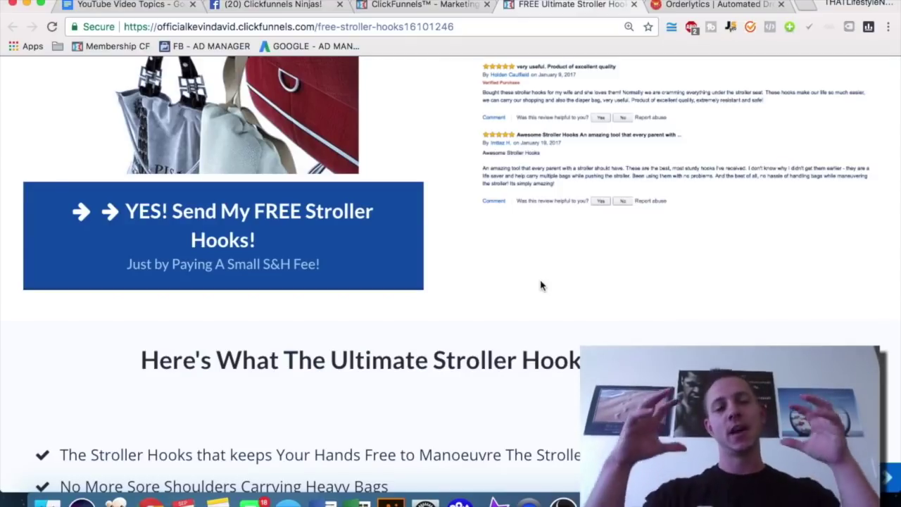
- Bring up the Amazon Store exit pop-up on the live Free Stroller Hooks page, examine it and close it
scroll(539, 284, up, 10)
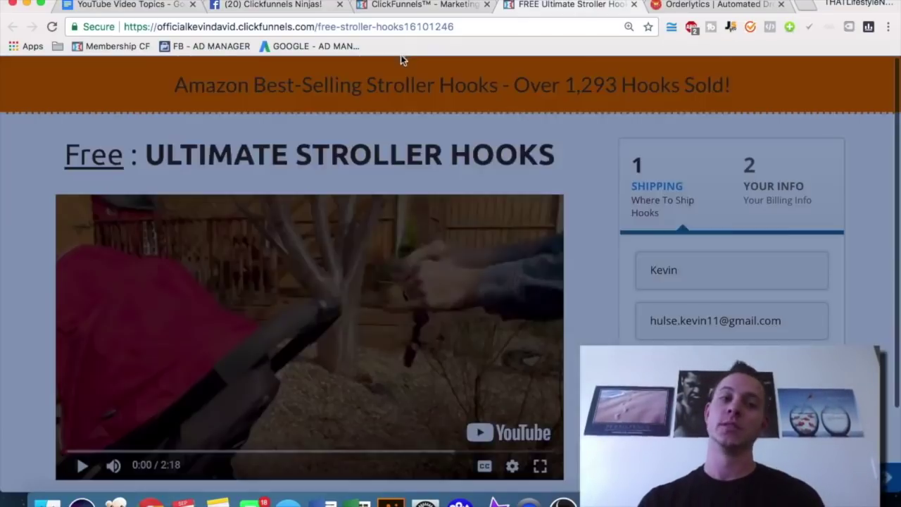
scroll(604, 217, down, 3)
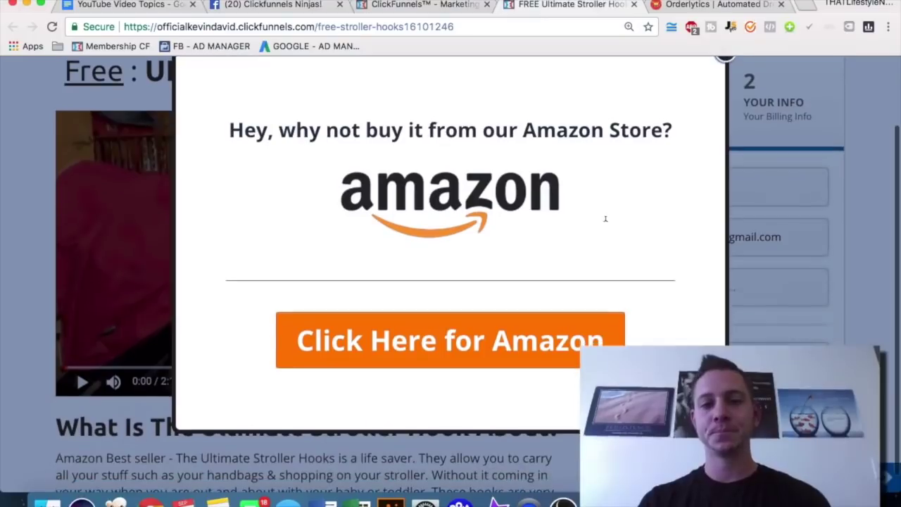
scroll(604, 217, up, 1)
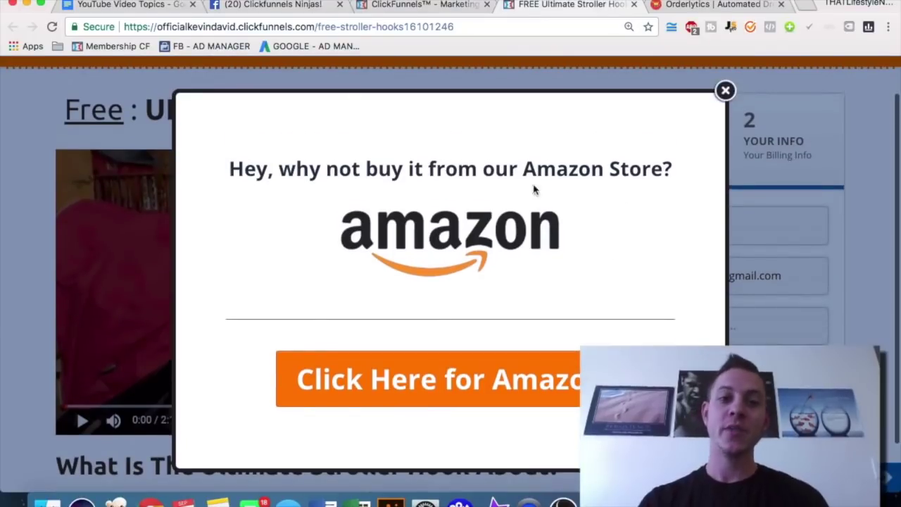
click(725, 90)
- Open the control version of the Free Stroller Hooks page in the ClickFunnels editor and show its pop-up settings
click(424, 8)
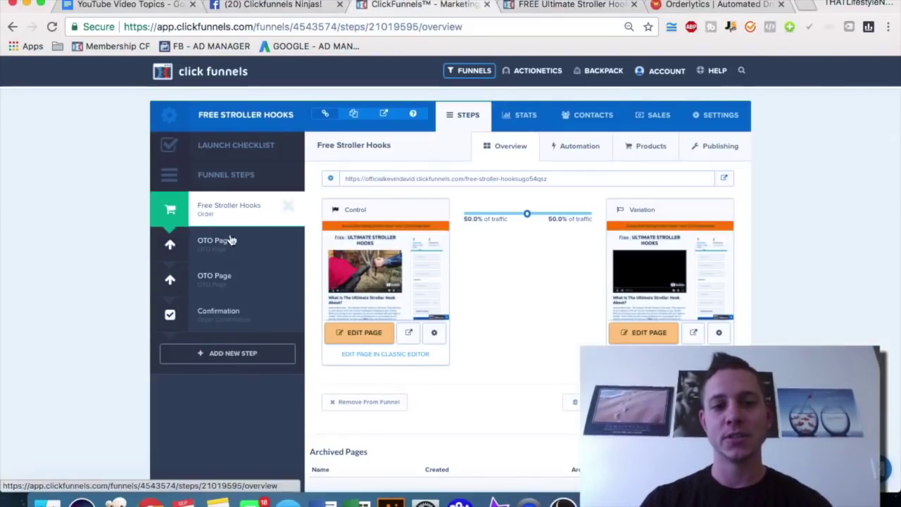
click(364, 333)
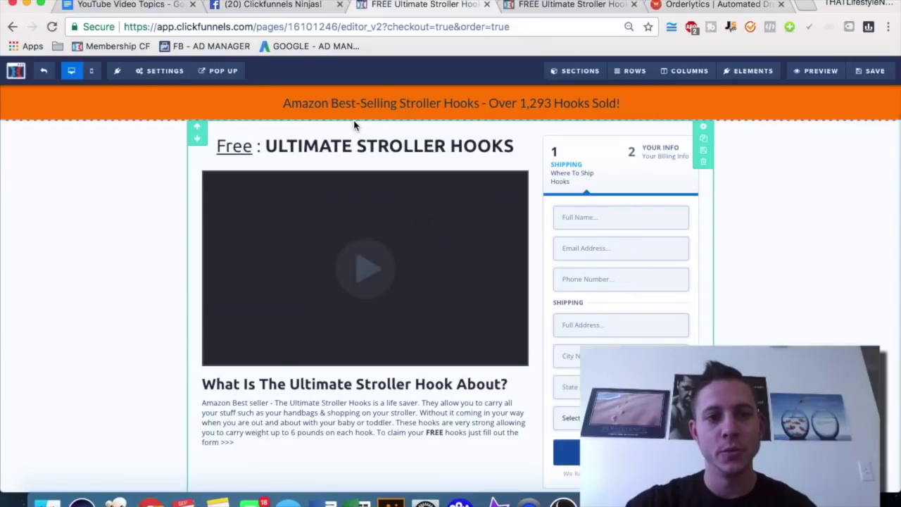
click(221, 71)
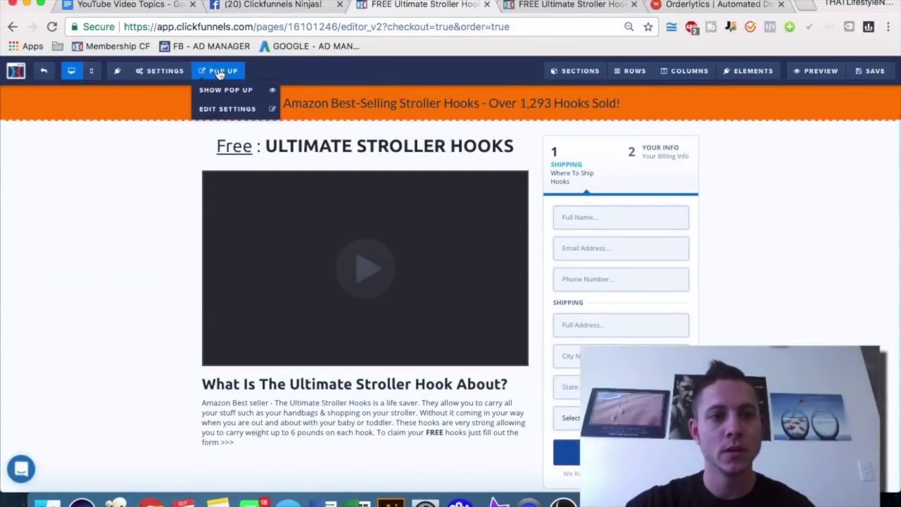
click(236, 109)
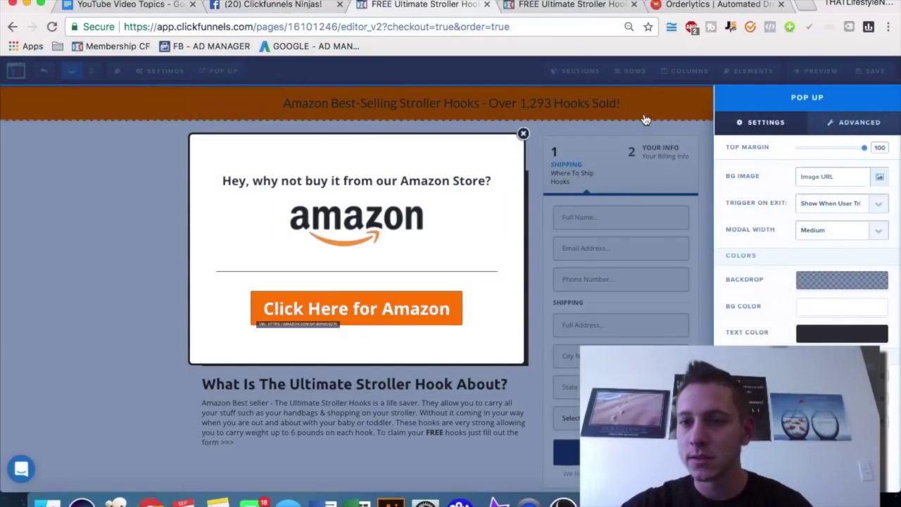
- Examine the pop-up's Trigger On Exit options without changing them, and close the pop-up settings
click(828, 203)
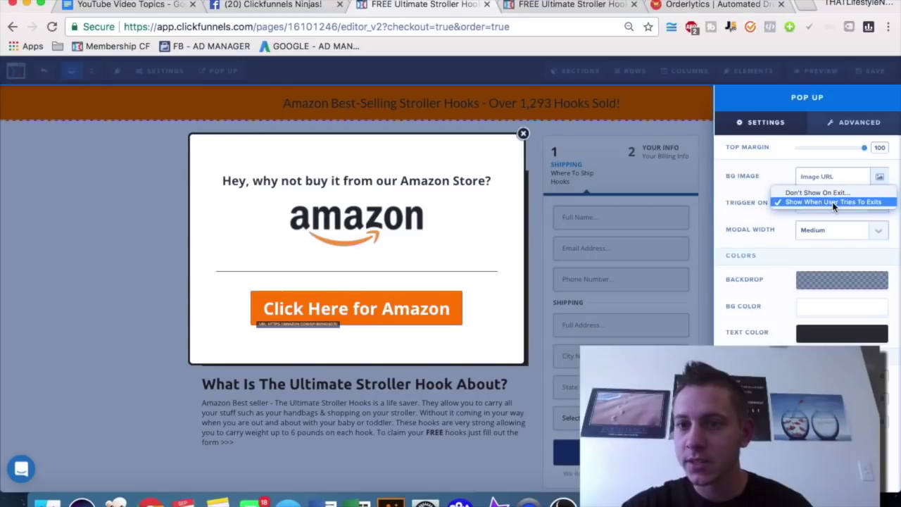
click(771, 208)
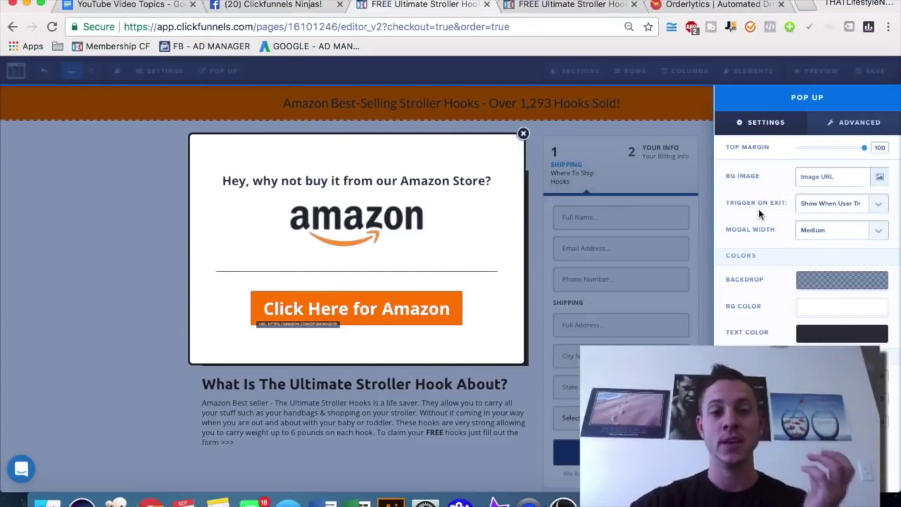
click(821, 206)
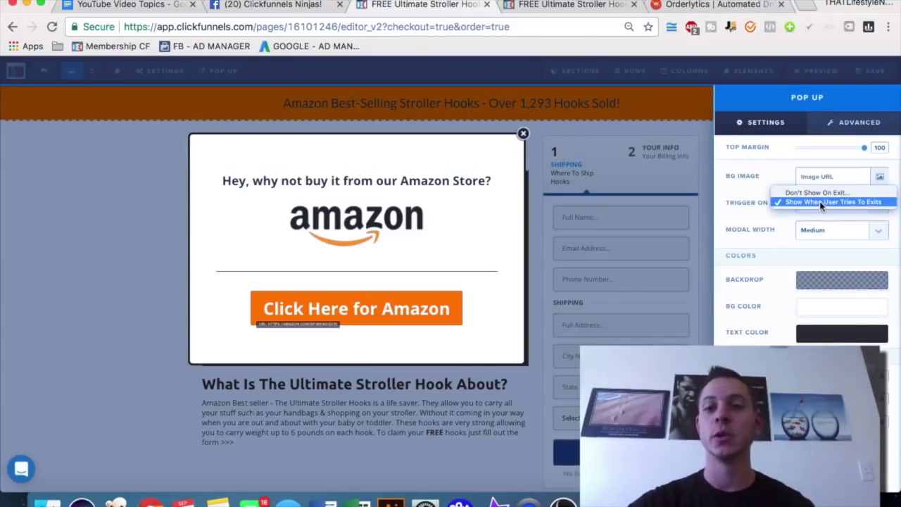
click(739, 212)
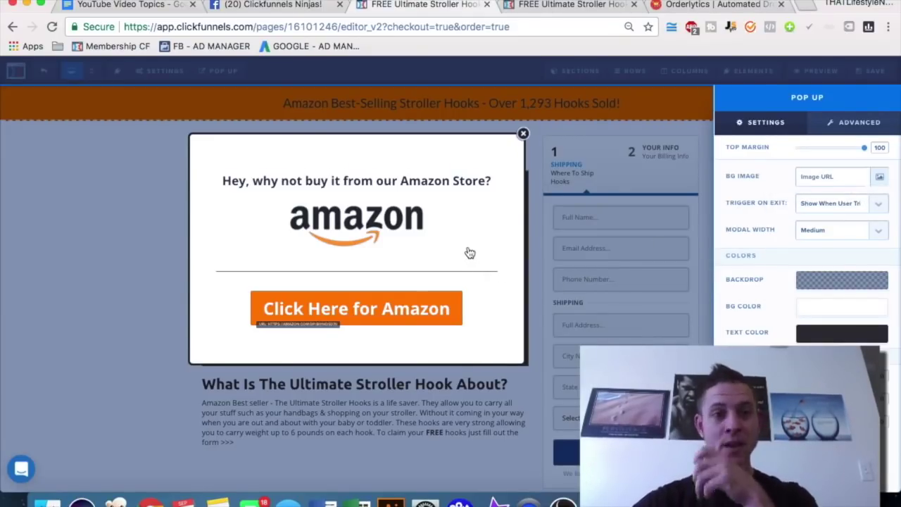
click(363, 253)
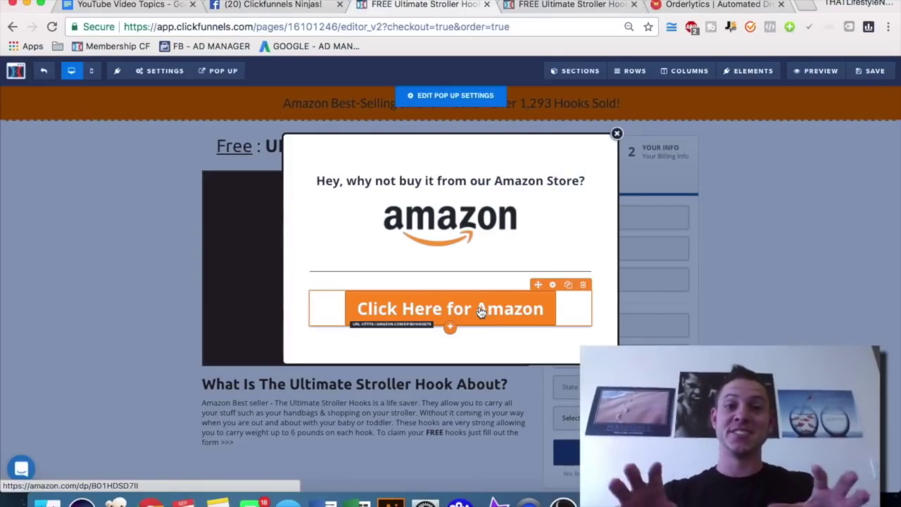
- Look over the live Free Stroller Hooks page down to the customer testimonials again, and close the page editor
click(526, 4)
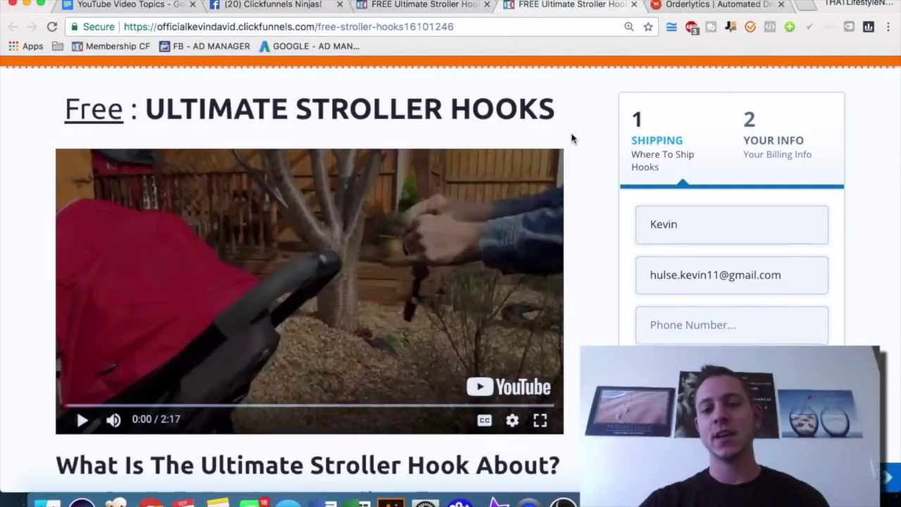
scroll(572, 139, down, 5)
scroll(572, 139, down, 15)
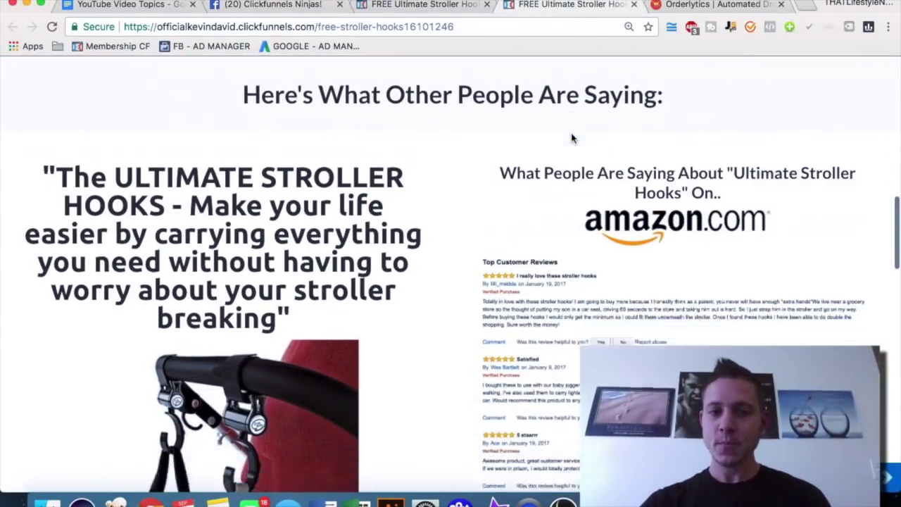
scroll(572, 138, up, 20)
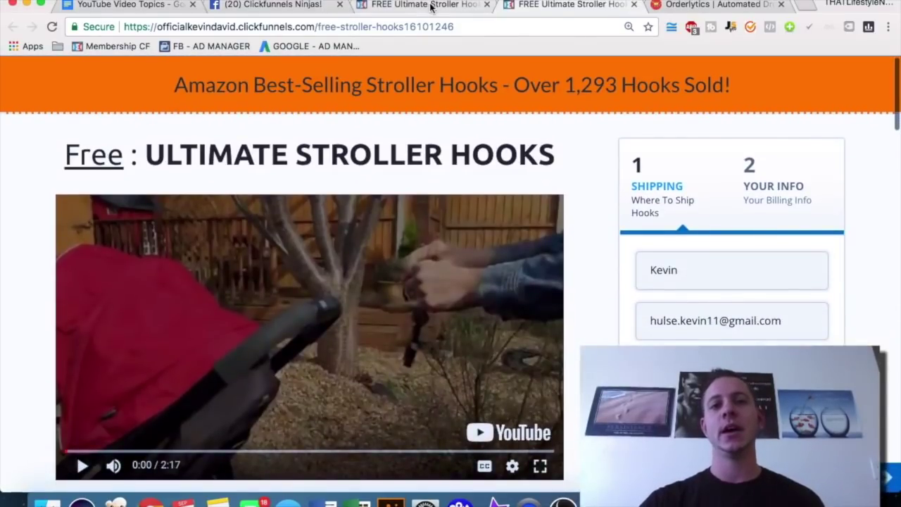
click(432, 6)
click(486, 4)
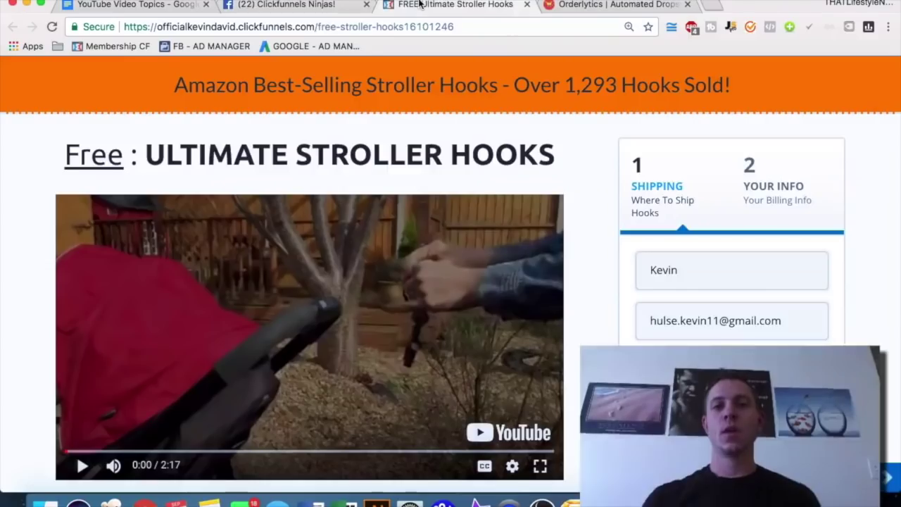
- Go through the YouTube Video Topics document, the Orderlytics "How Does Orderlytics Work?" section and the Clickfunnels Ninjas! Facebook group
click(160, 7)
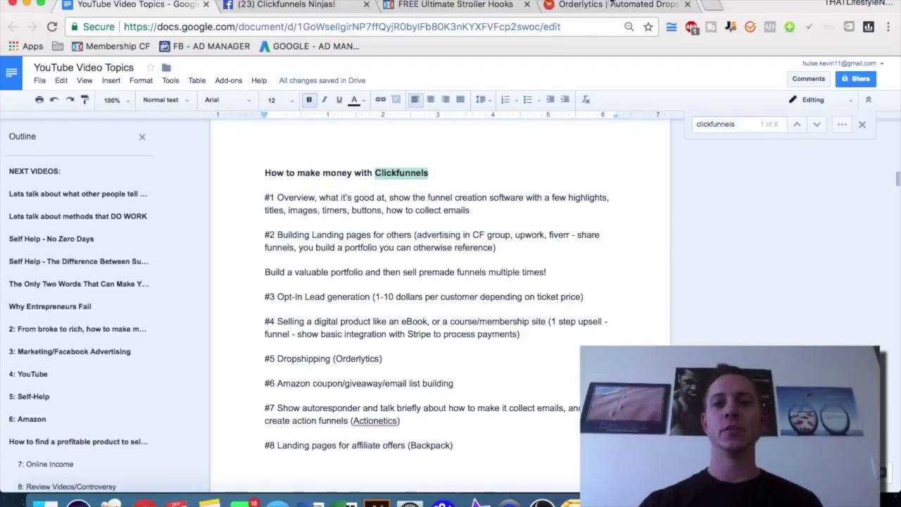
click(609, 5)
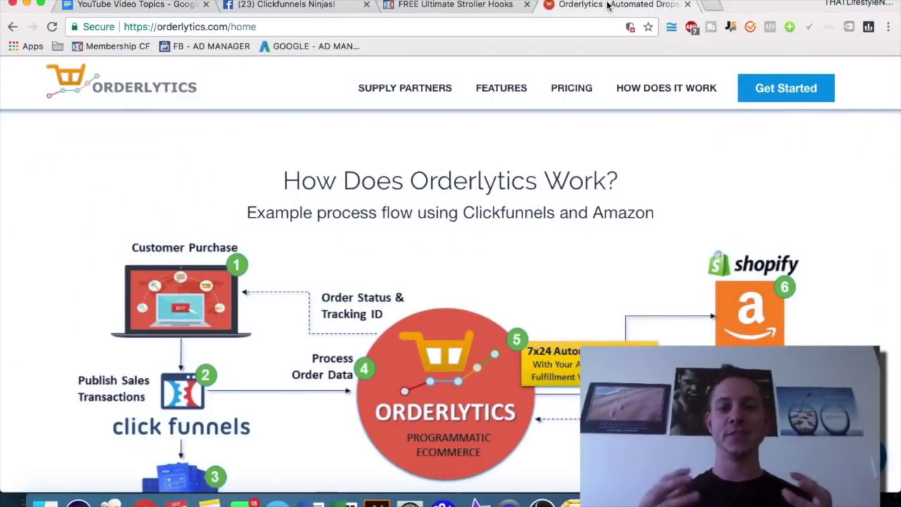
click(298, 8)
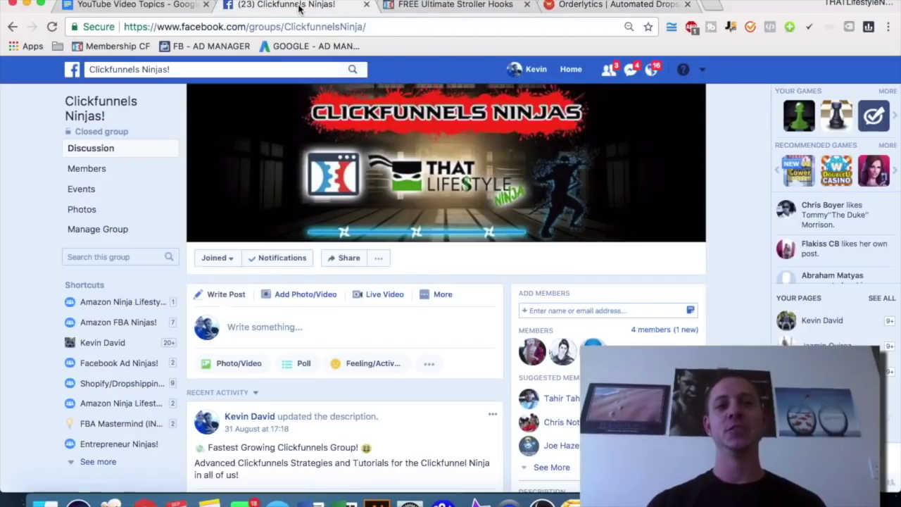
- Review the numbered points under "How to make money with Clickfunnels" in the YouTube Video Topics document
click(192, 4)
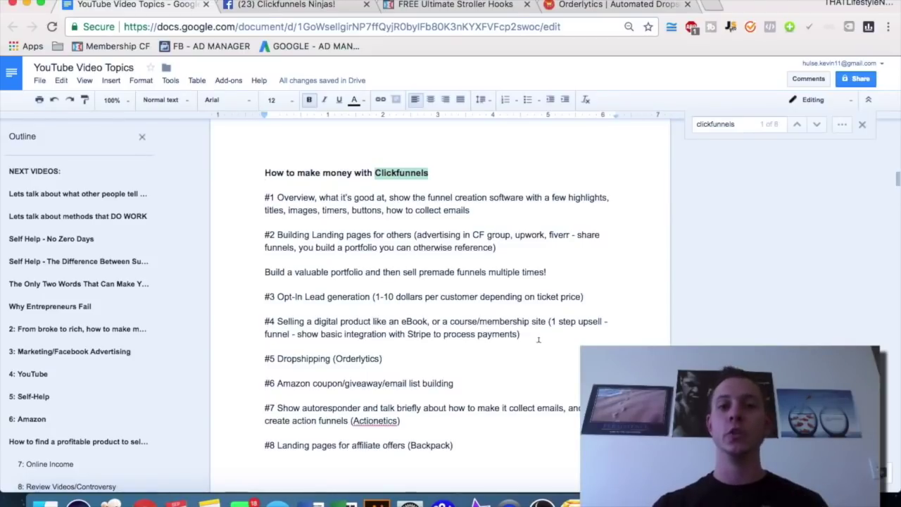
scroll(422, 331, down, 1)
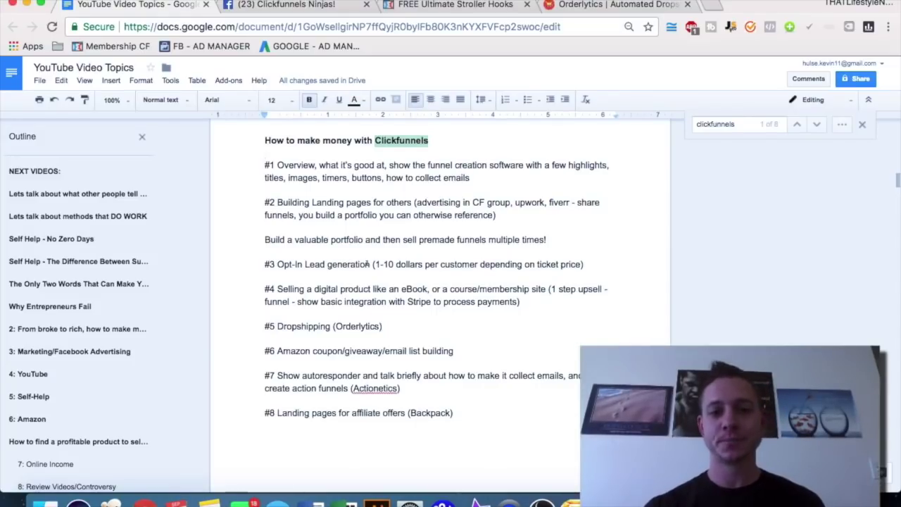
scroll(418, 282, down, 1)
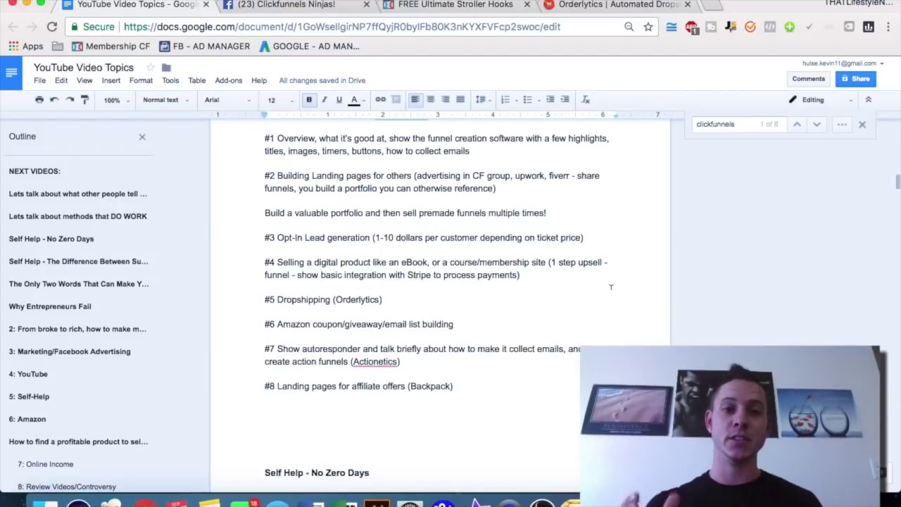
scroll(380, 275, down, 3)
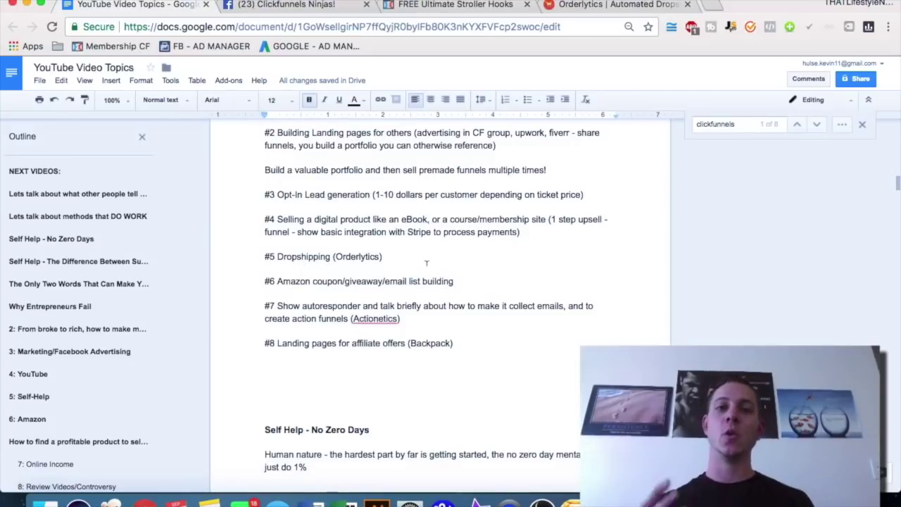
scroll(425, 262, up, 3)
scroll(425, 263, up, 2)
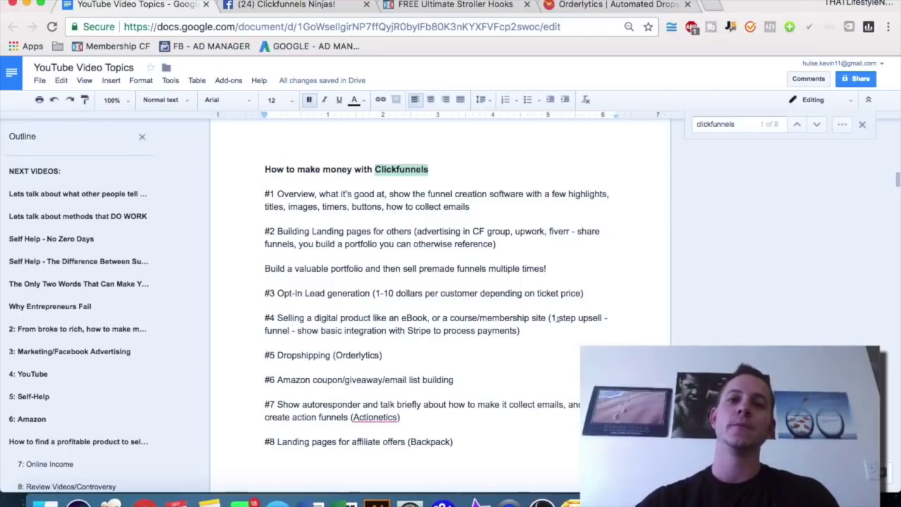
- Select the line "#5 Dropshipping (Orderlytics)" in the document and look over the points around it
triple_click(327, 354)
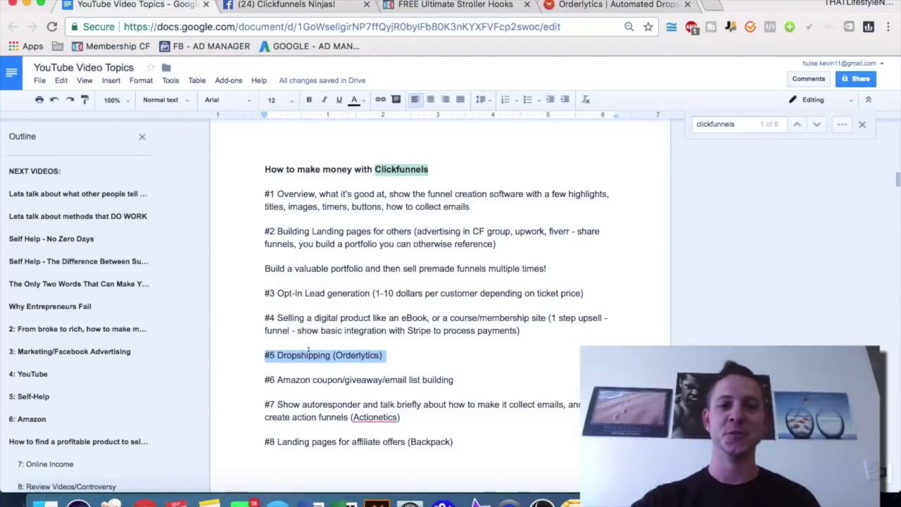
scroll(338, 337, down, 1)
scroll(338, 338, down, 1)
scroll(320, 336, up, 1)
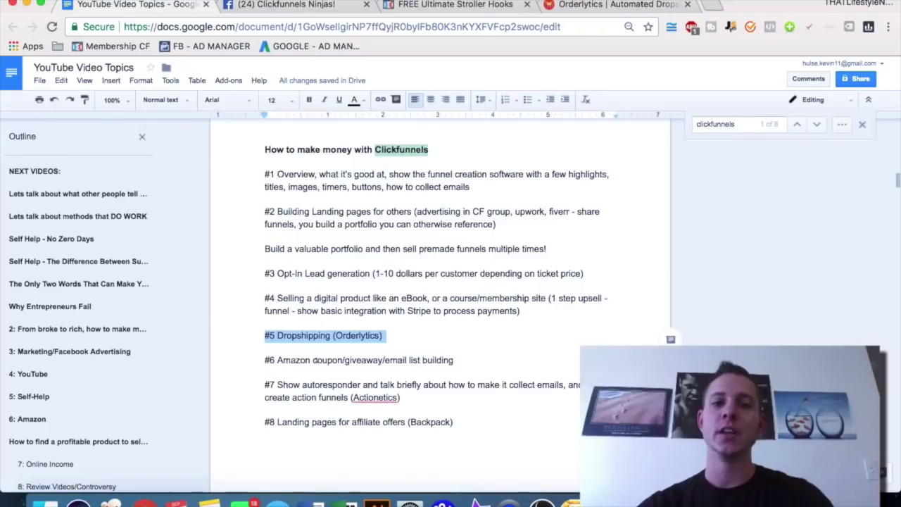
- Return to the live Free Stroller Hooks page and examine its reviews, benefits list, usage pictures and the order button below them
click(465, 5)
scroll(330, 186, down, 10)
scroll(181, 272, up, 5)
scroll(556, 293, down, 5)
scroll(556, 293, down, 8)
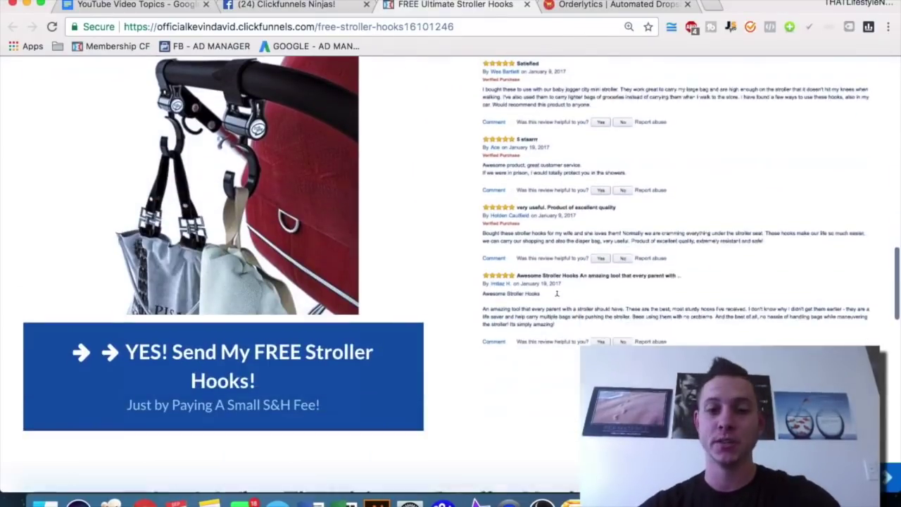
scroll(556, 292, down, 7)
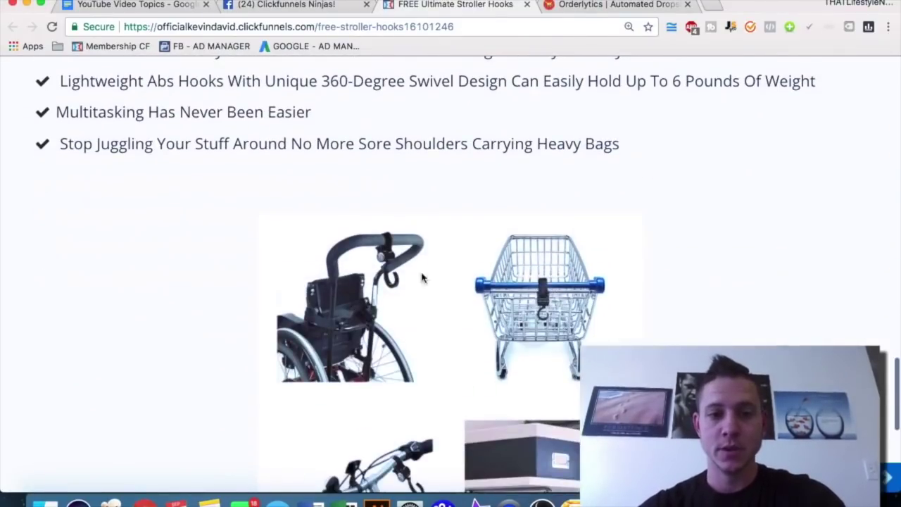
scroll(599, 247, down, 5)
scroll(599, 247, up, 2)
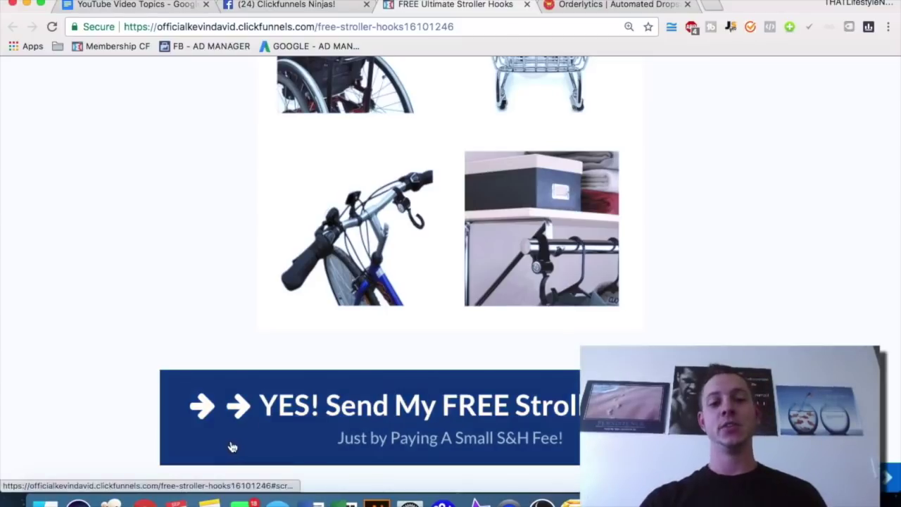
scroll(658, 332, up, 1)
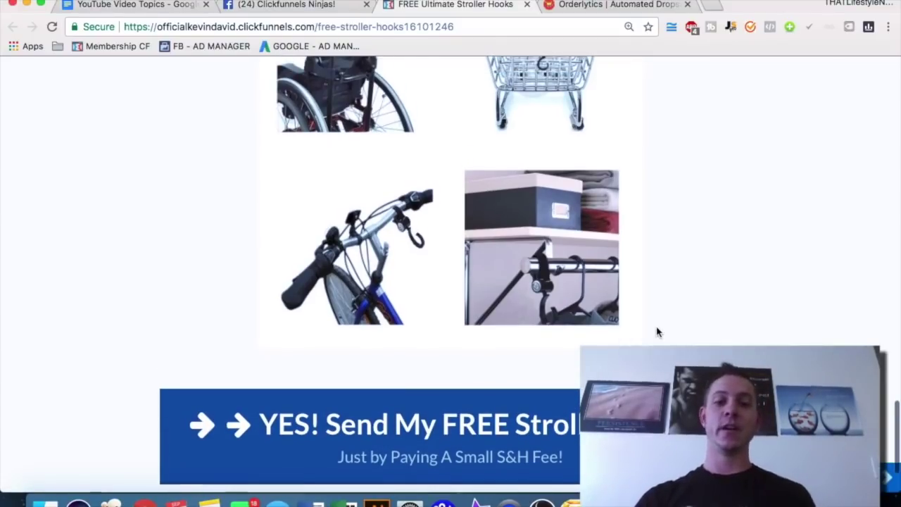
- Look back over the stroller hook's usage pictures and benefits list, and return to the YouTube Video Topics document
scroll(657, 331, up, 3)
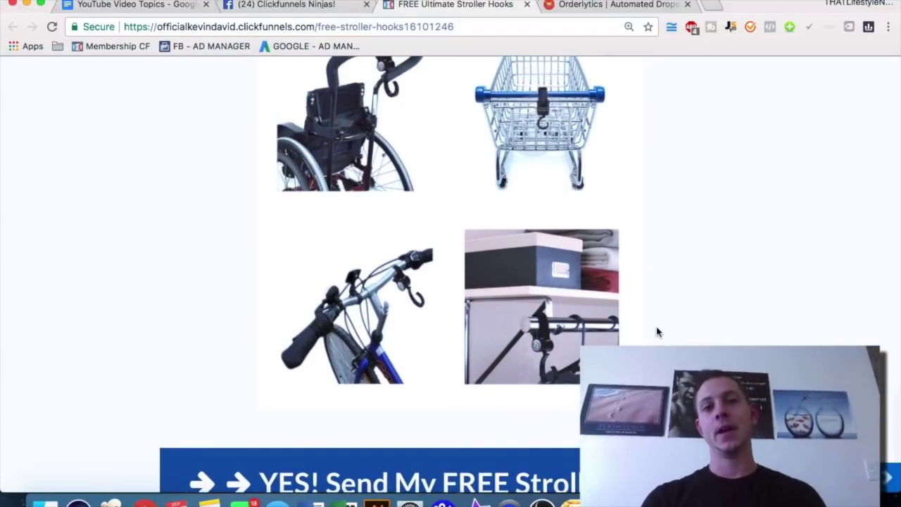
scroll(657, 331, up, 5)
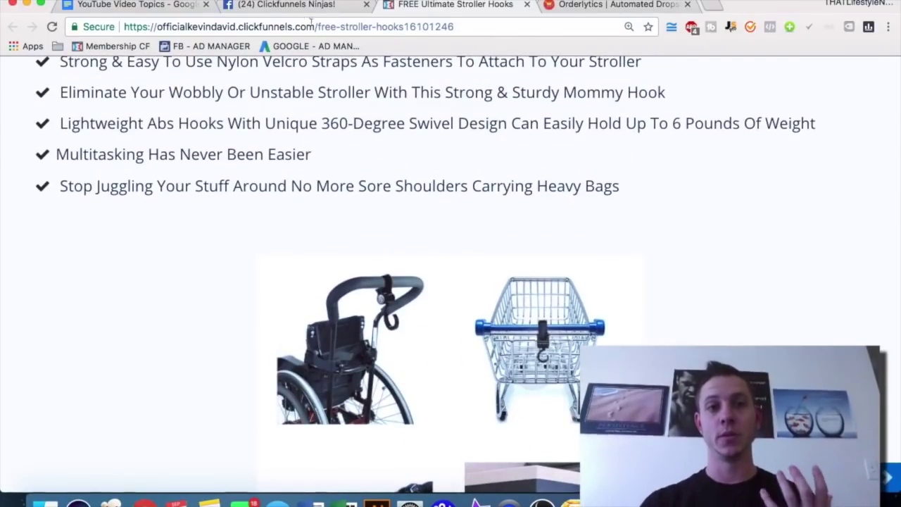
click(166, 10)
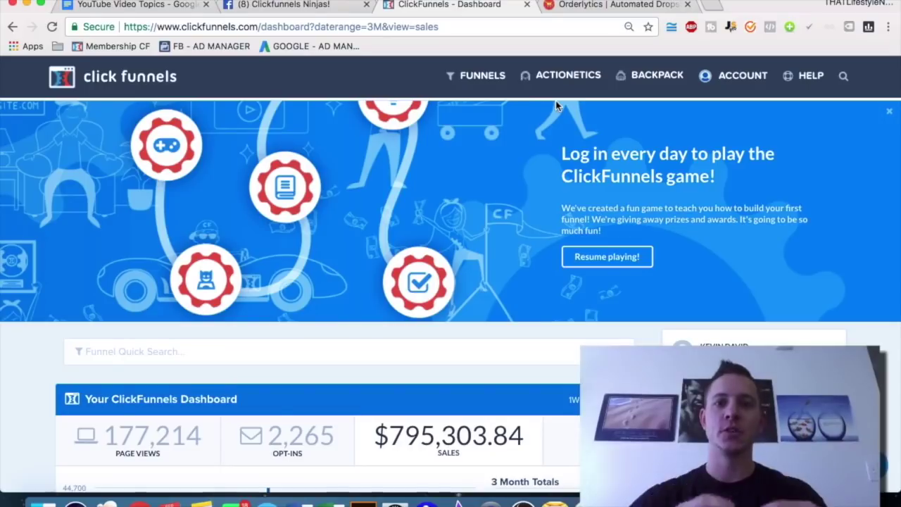
- Tour the Actionetics area of ClickFunnels: contact profiles, email lists, email broadcasts and the list of action funnels
mouse_move(640, 84)
mouse_move(580, 81)
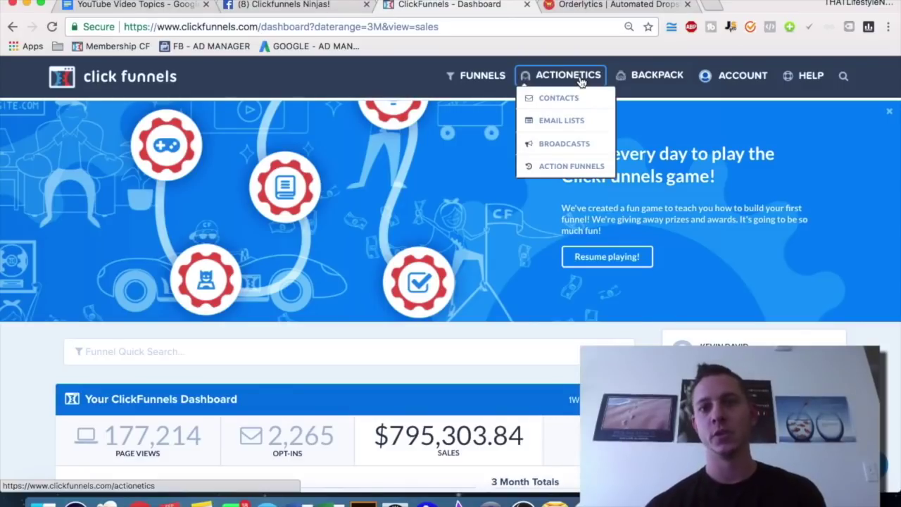
click(577, 77)
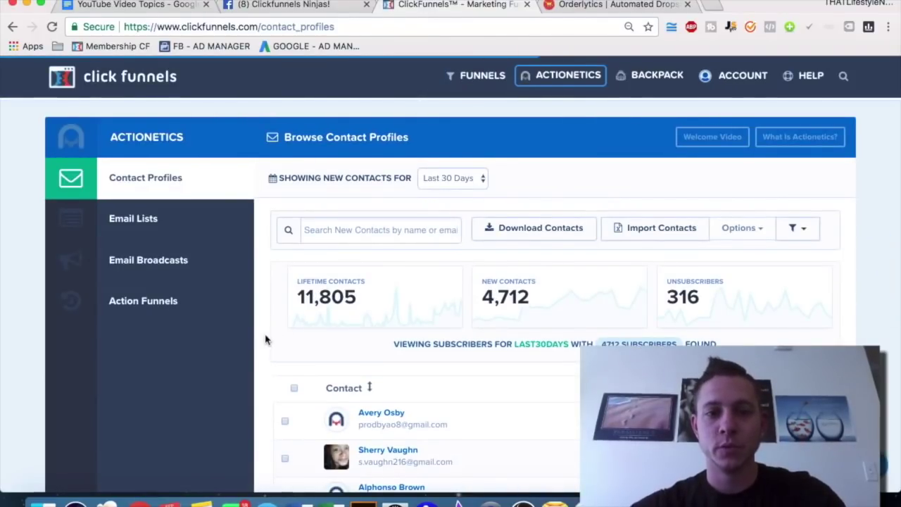
click(138, 225)
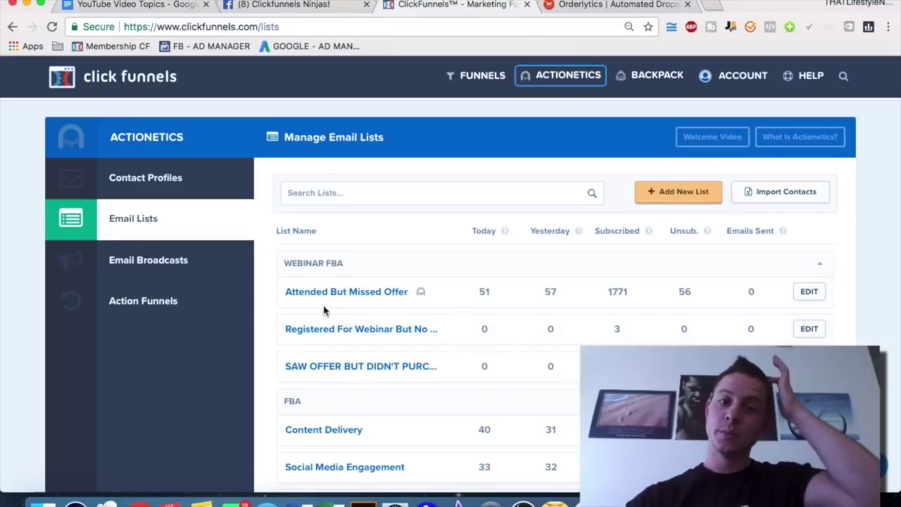
click(143, 272)
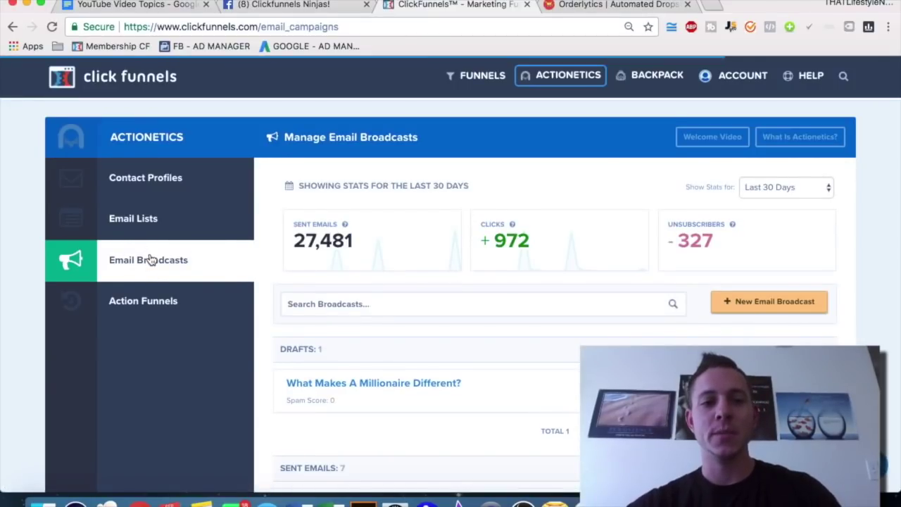
click(153, 307)
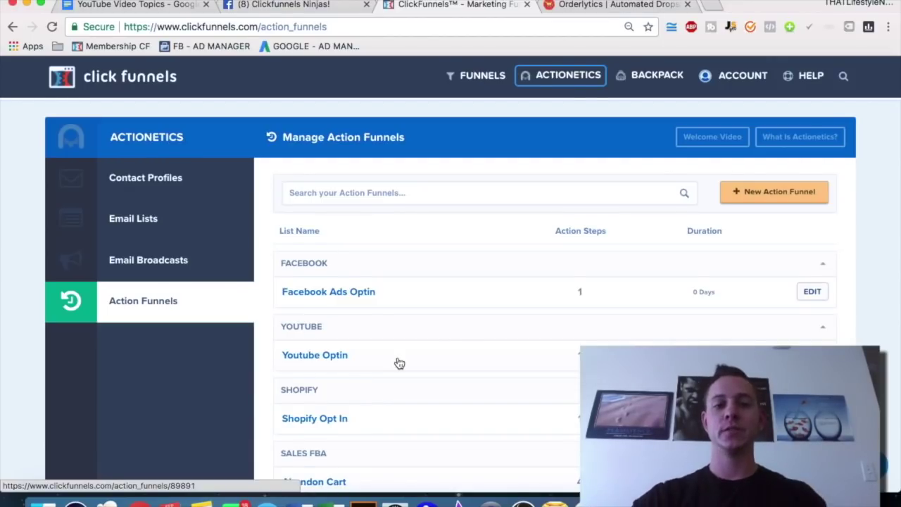
scroll(460, 352, down, 4)
scroll(460, 352, up, 4)
- Start a new action funnel and name it "Clickfunnels Cheatsheet"
click(754, 194)
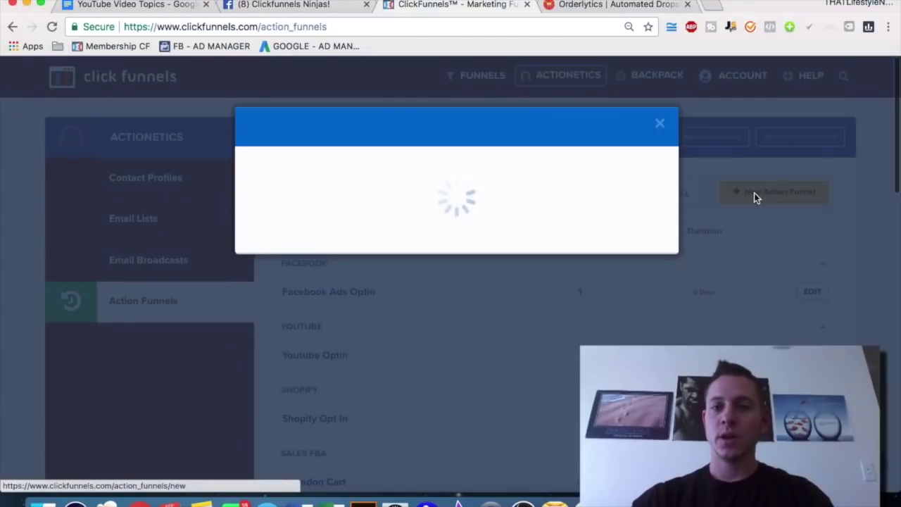
text(Clickfunnels Acti)
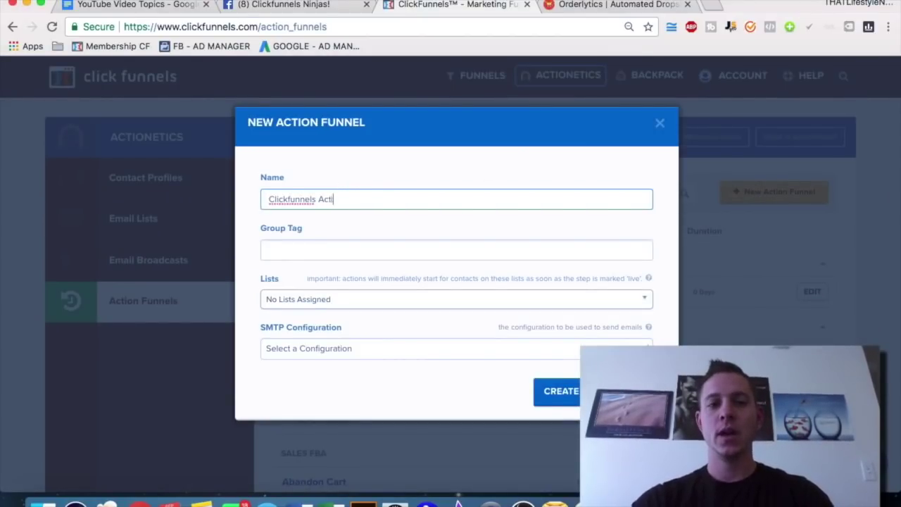
text(Che)
key(BackSpace)
key(BackSpace)
key(BackSpace)
key(BackSpace)
text(Cheatsheet)
- Try to give the new action funnel the group tag "Clickfunnels"
click(314, 243)
text(Clickfunnels)
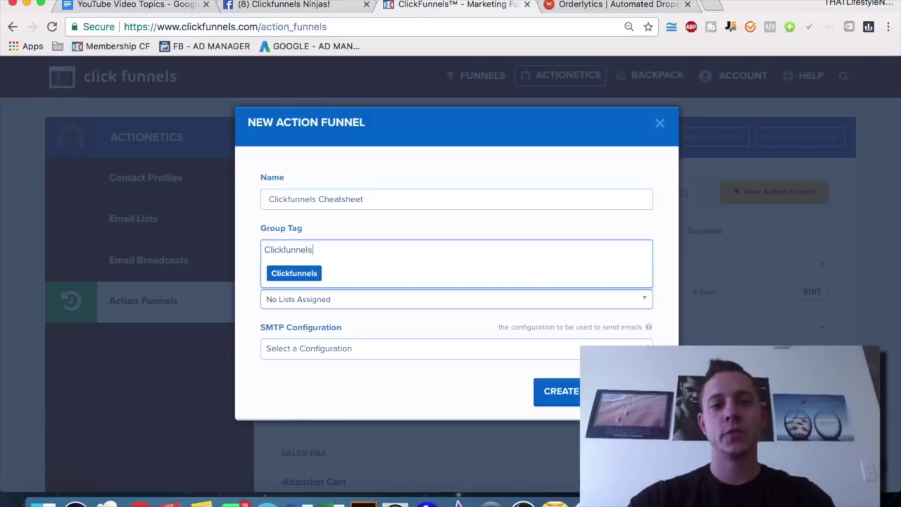
click(452, 218)
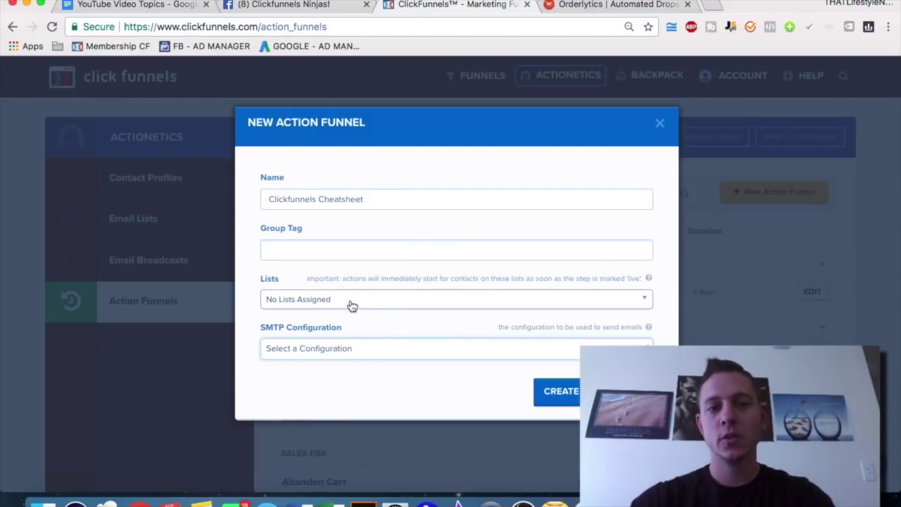
- Assign the "Clickfunnels Cheatsheet" list, choose an SMTP configuration and create the action funnel
click(351, 306)
scroll(328, 394, down, 10)
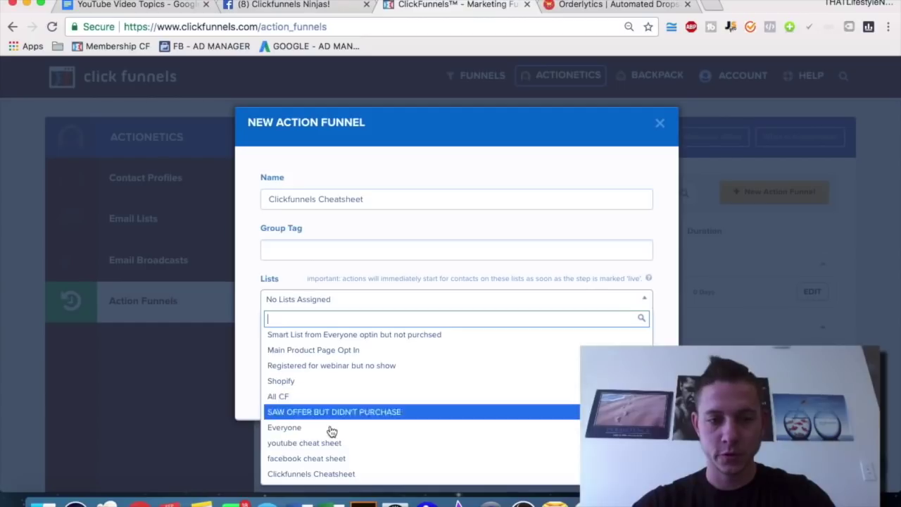
click(358, 474)
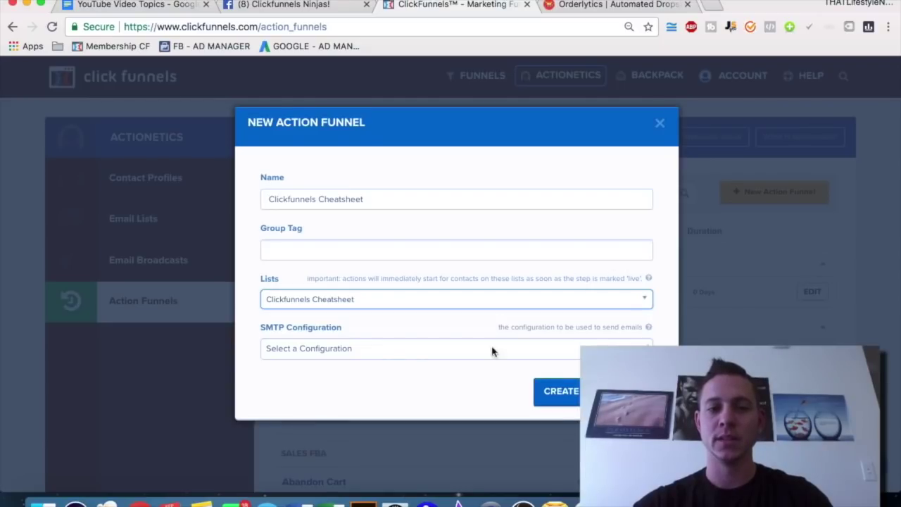
click(404, 356)
click(382, 363)
click(561, 391)
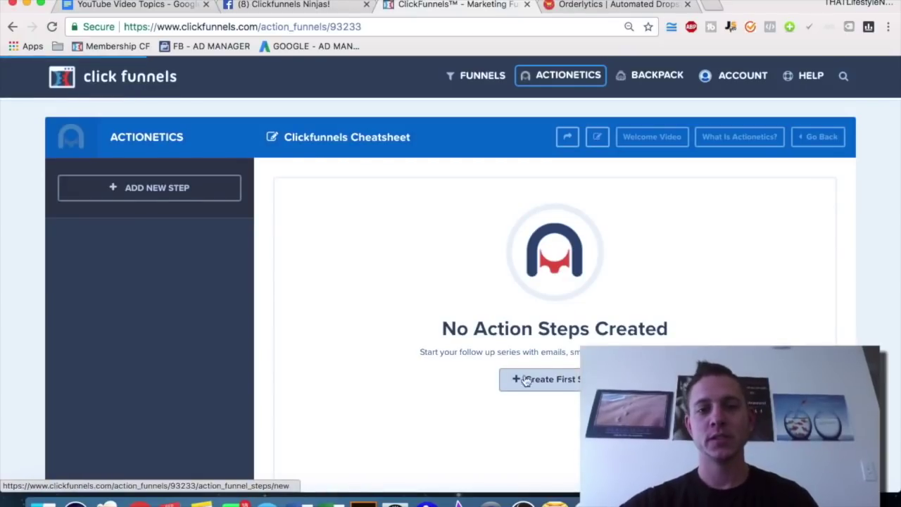
- Add a first step named "Auto email" that sends an email 0 hours after sign-up
click(525, 380)
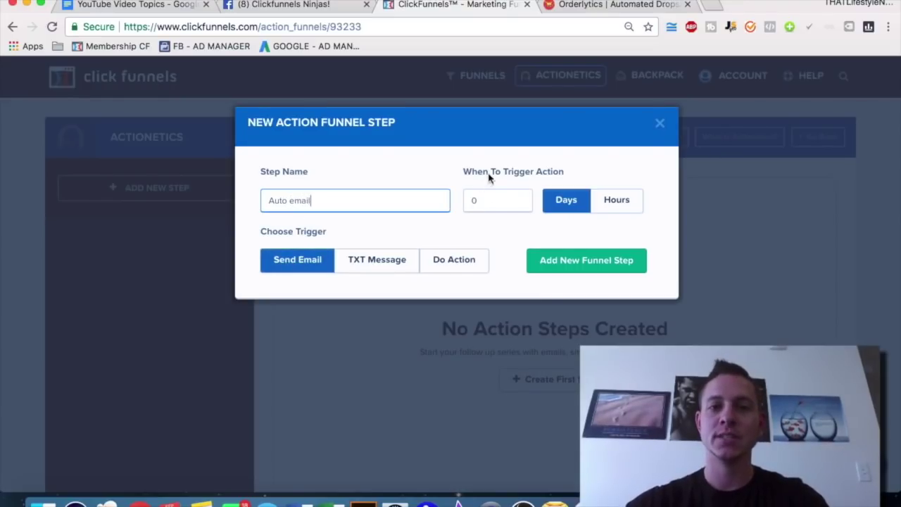
click(608, 199)
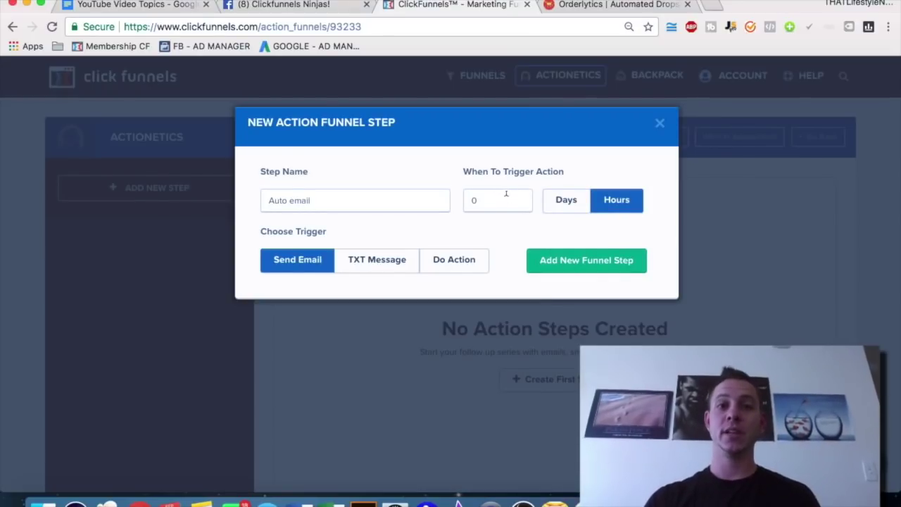
click(568, 262)
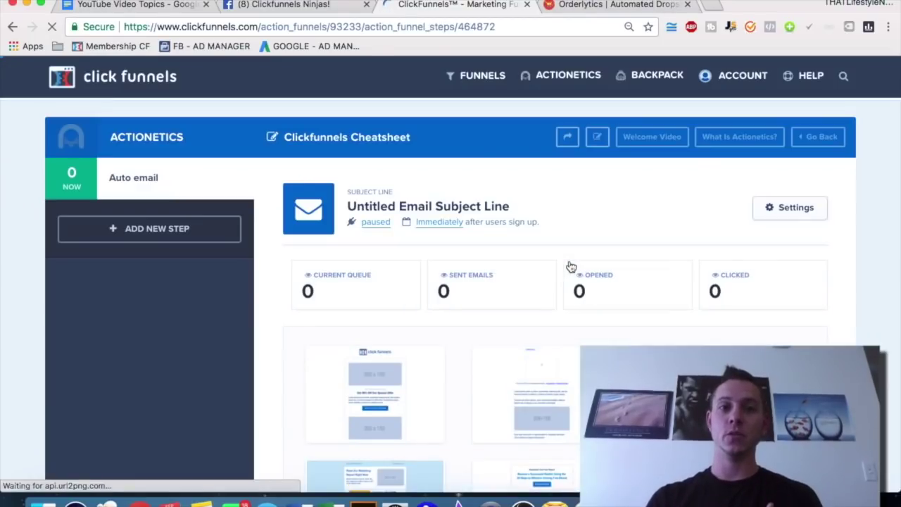
- Look through the email templates offered for the Auto email step
scroll(570, 268, down, 7)
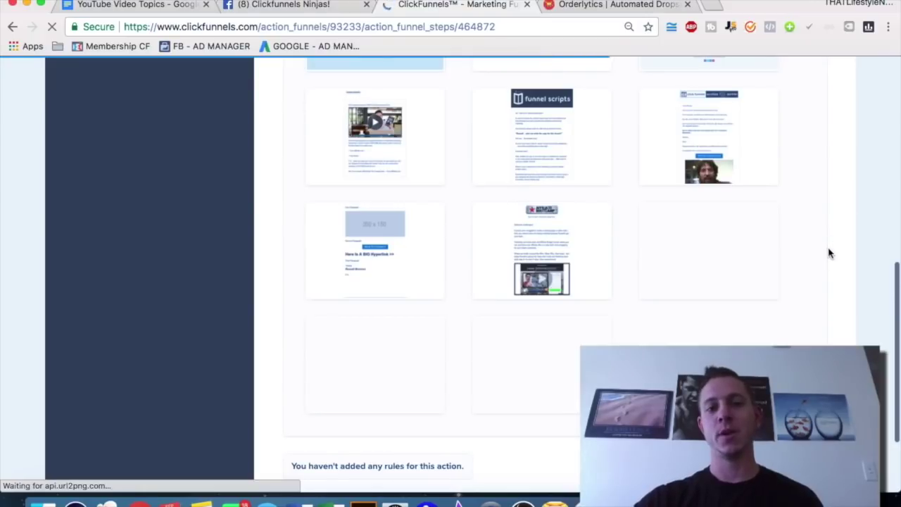
scroll(828, 250, up, 2)
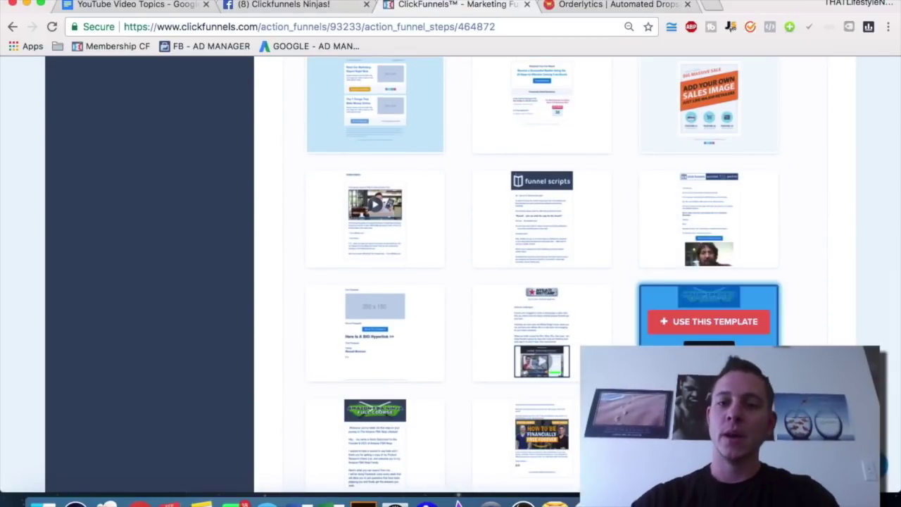
scroll(813, 336, up, 6)
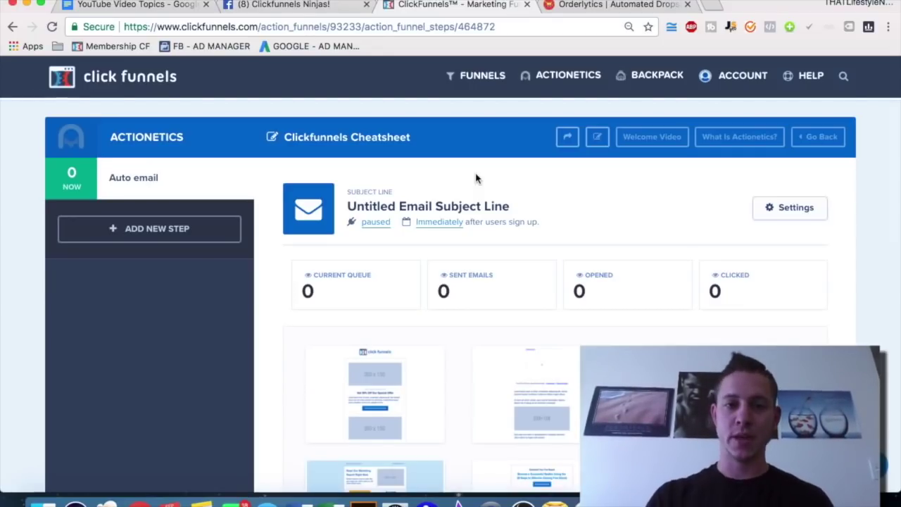
mouse_move(563, 75)
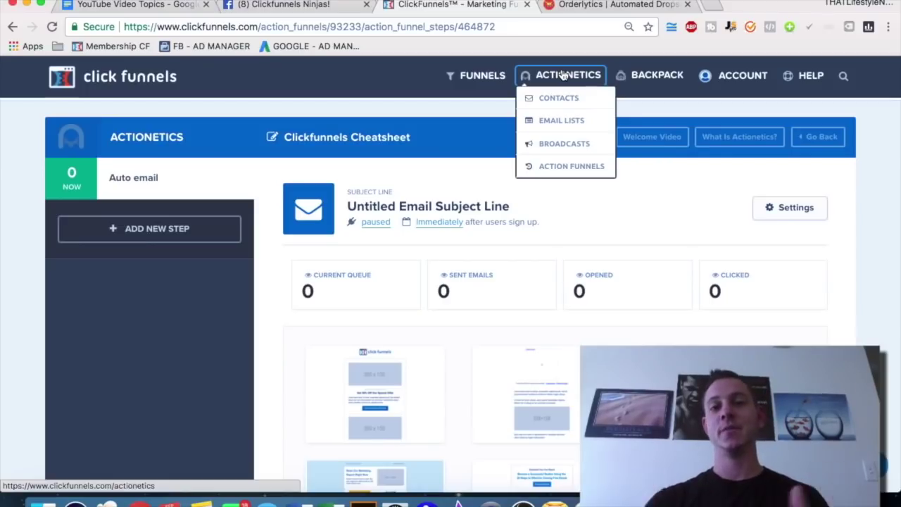
- Examine the Backpack affiliate dashboard and the list of due commissions under affiliate payments
mouse_move(644, 76)
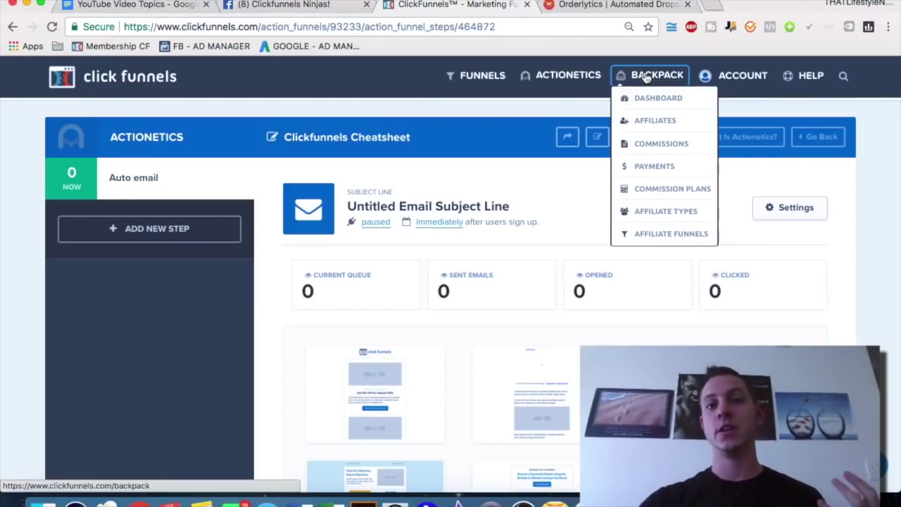
click(646, 76)
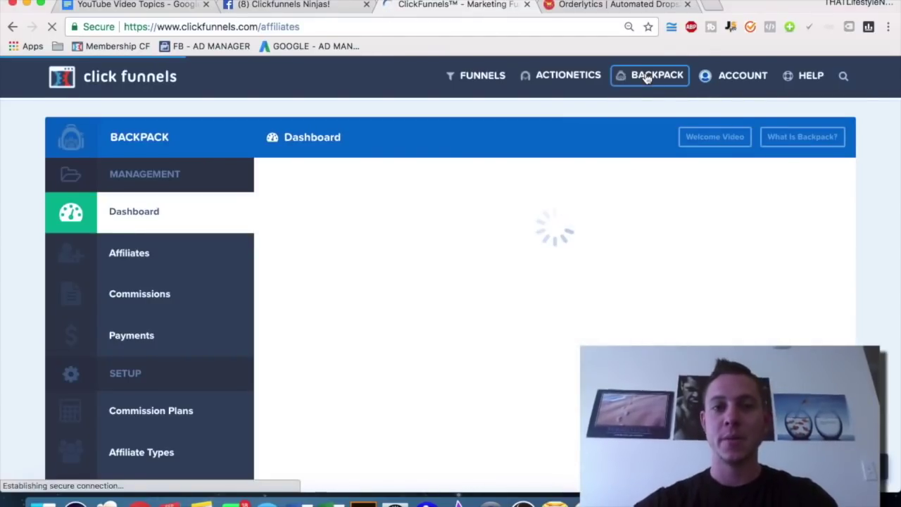
mouse_move(646, 78)
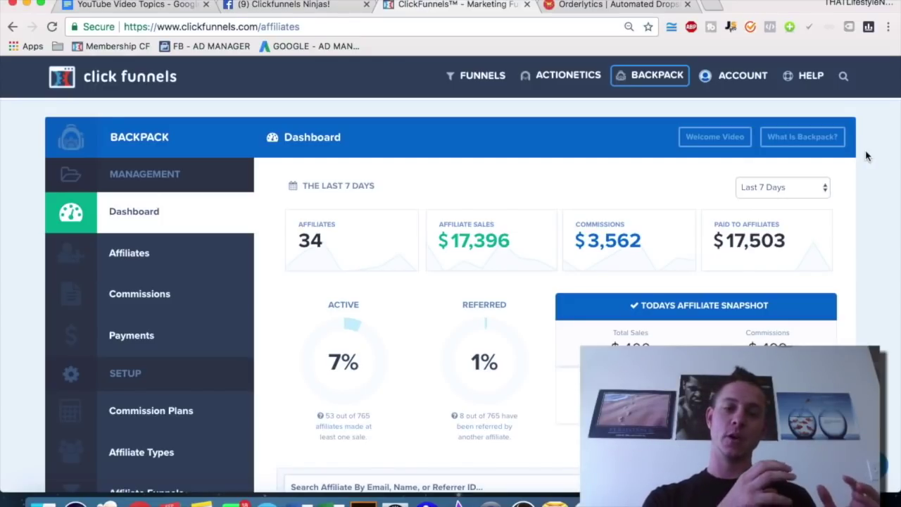
click(156, 340)
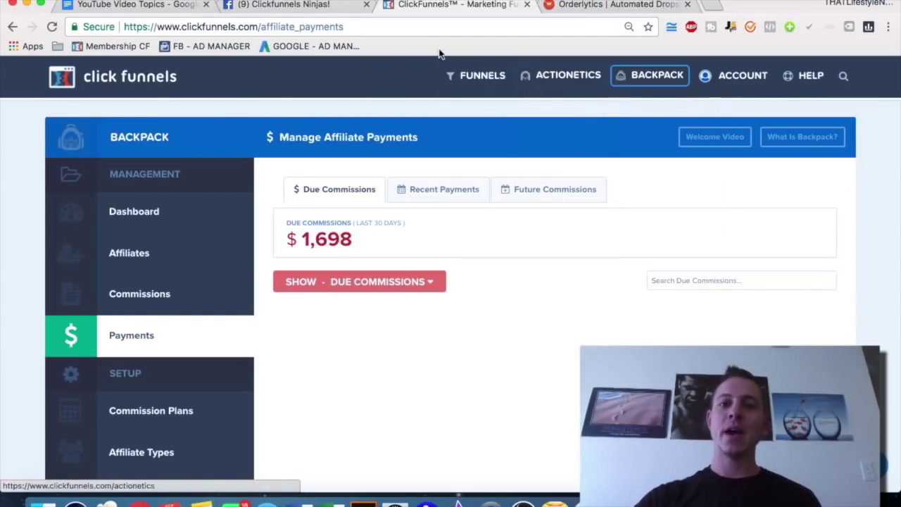
mouse_move(641, 76)
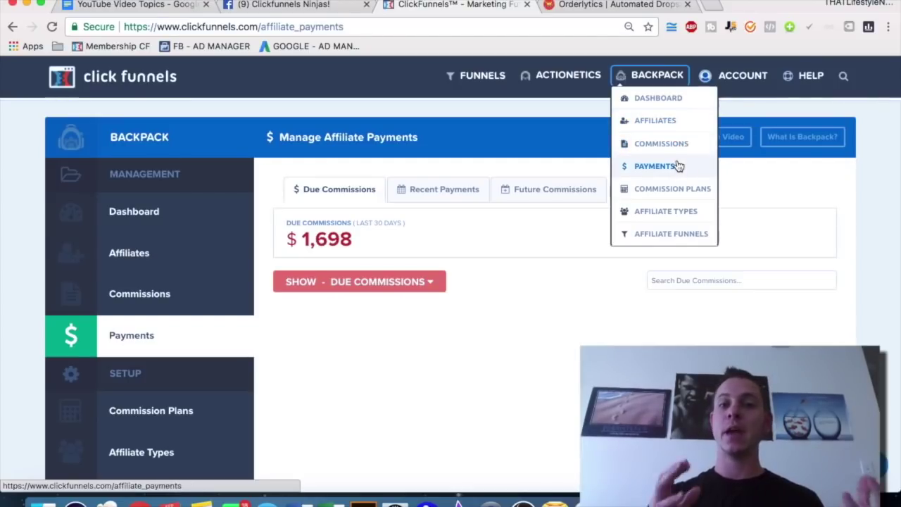
click(434, 285)
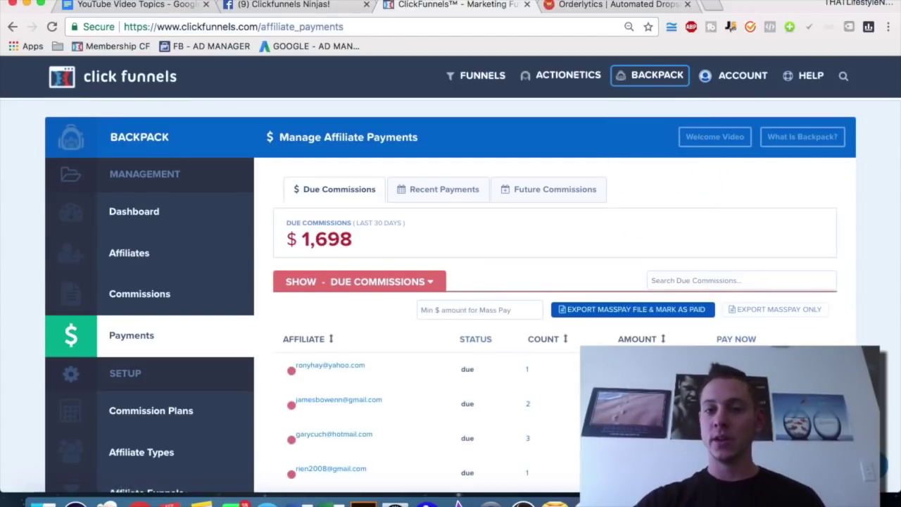
click(434, 281)
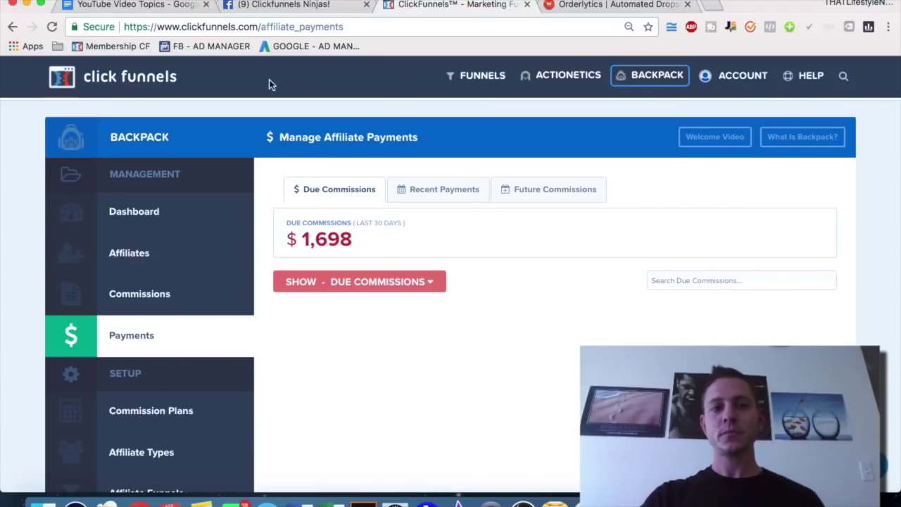
- Open the Amazon FBA Ninja Full Course funnel from the list of all funnels
mouse_move(483, 84)
click(491, 102)
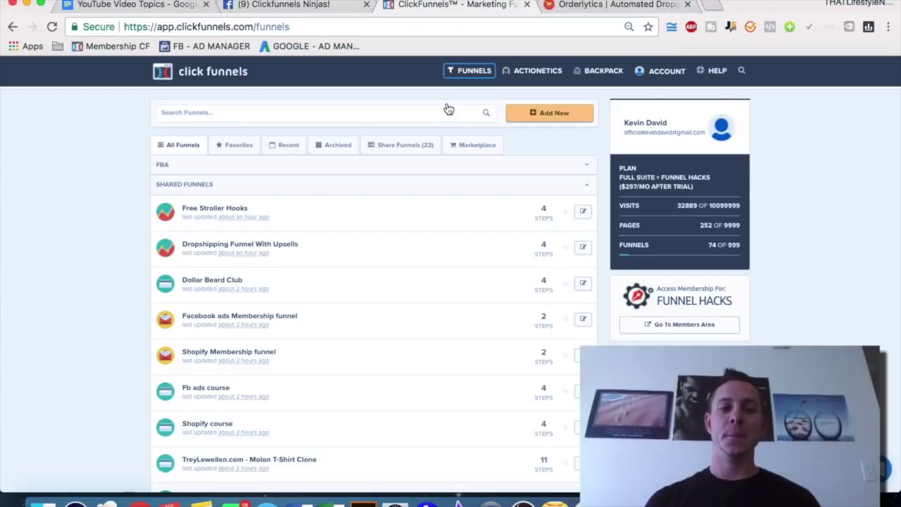
click(741, 70)
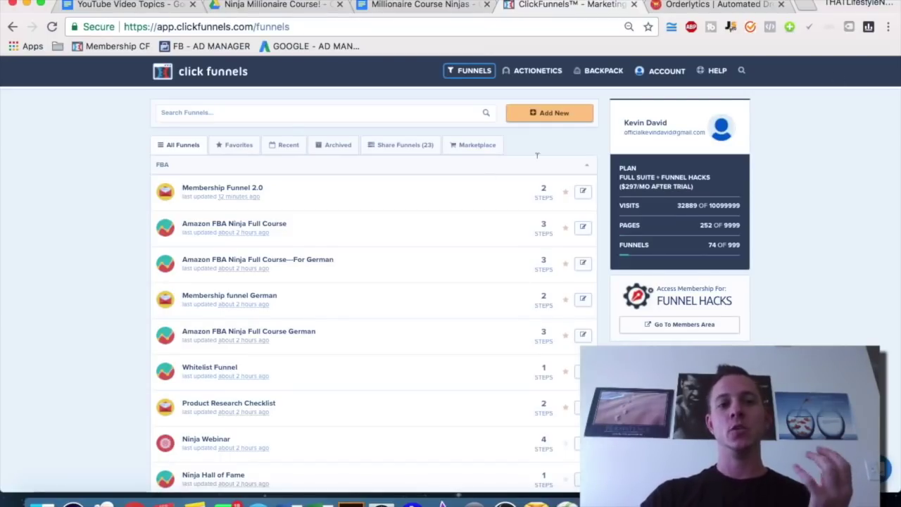
click(282, 224)
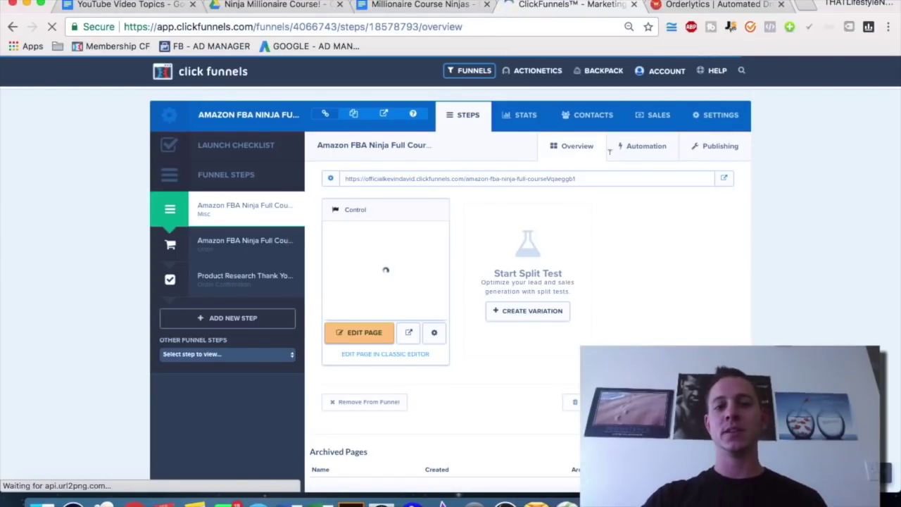
- View the funnel's live sales page and look over its order page with student success stories and contact form
click(723, 178)
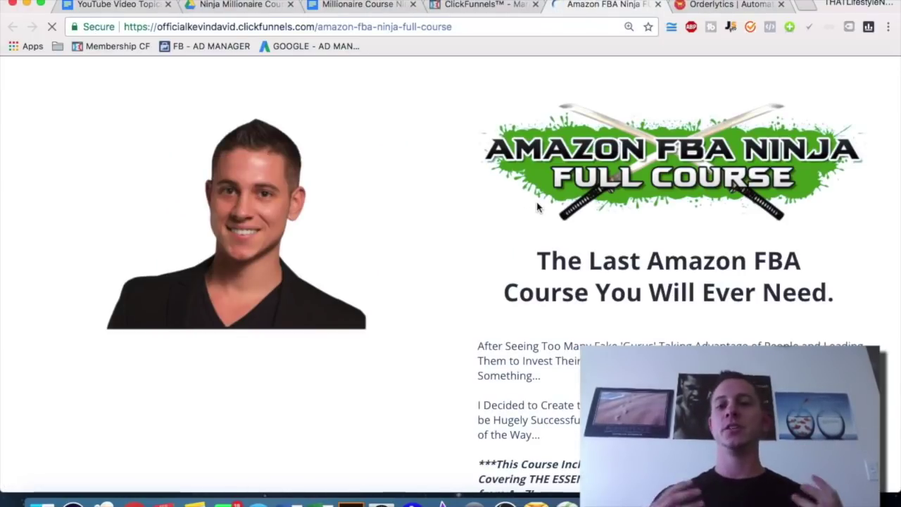
scroll(691, 244, down, 3)
scroll(691, 244, down, 1)
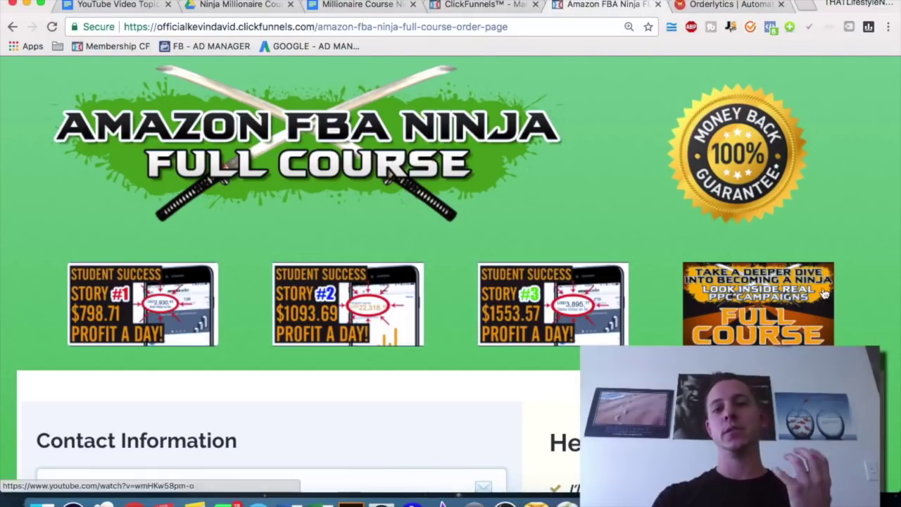
scroll(871, 286, down, 2)
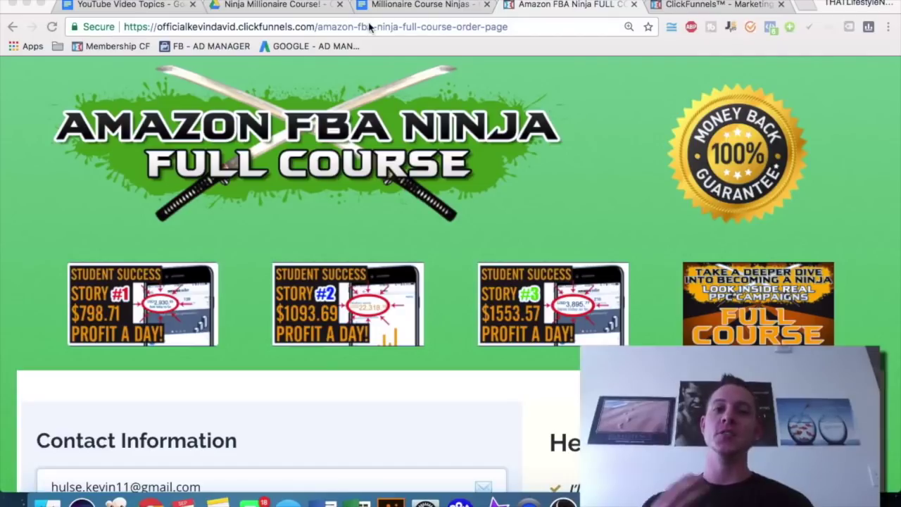
- Skim the Ninja Millionaire Course! folder in Google Drive and the Millionaire Course Ninjas document, and return to the course order page
click(296, 5)
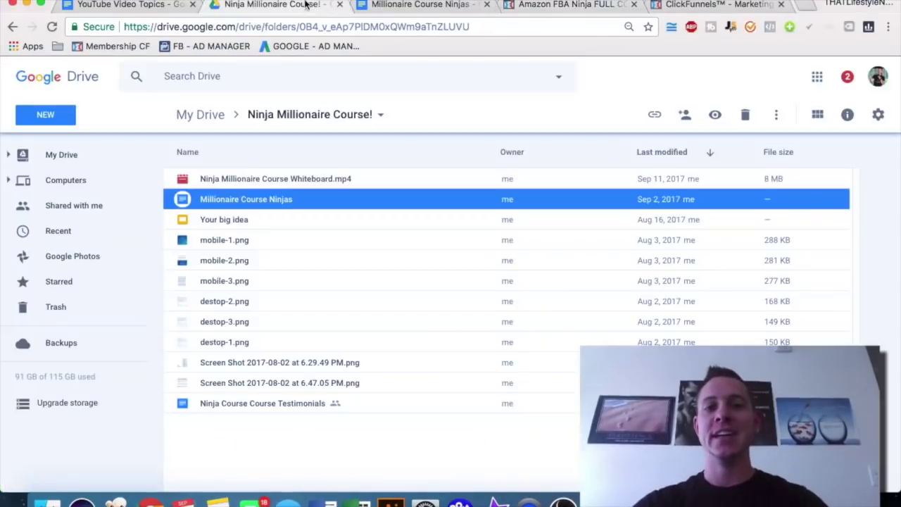
click(385, 6)
scroll(583, 242, down, 10)
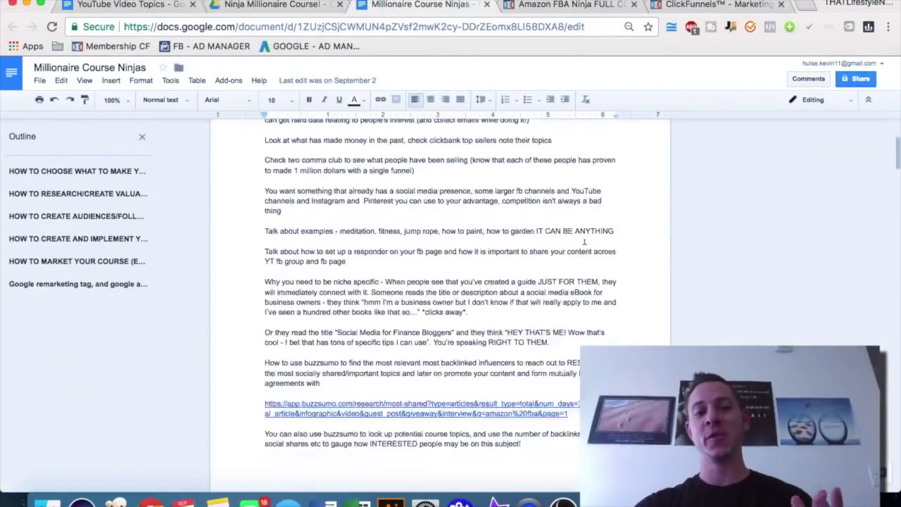
scroll(583, 242, down, 15)
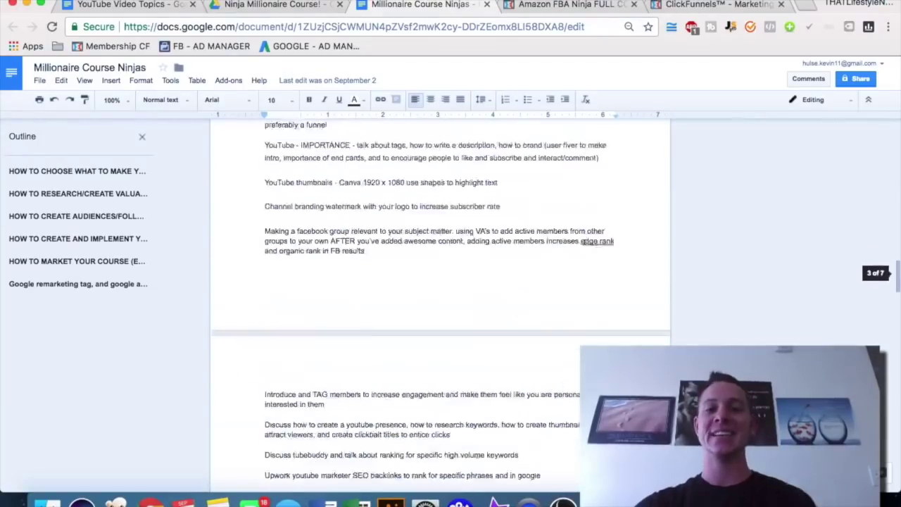
scroll(583, 242, down, 20)
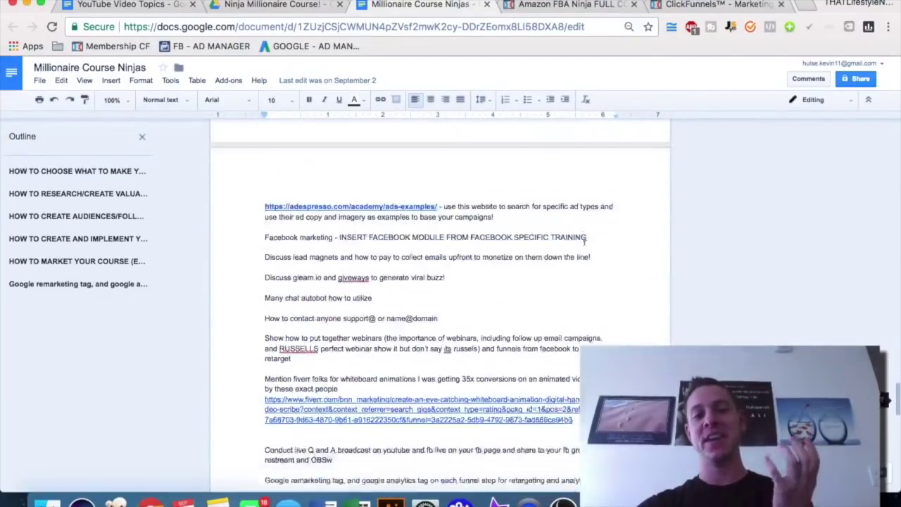
scroll(583, 242, down, 10)
click(535, 9)
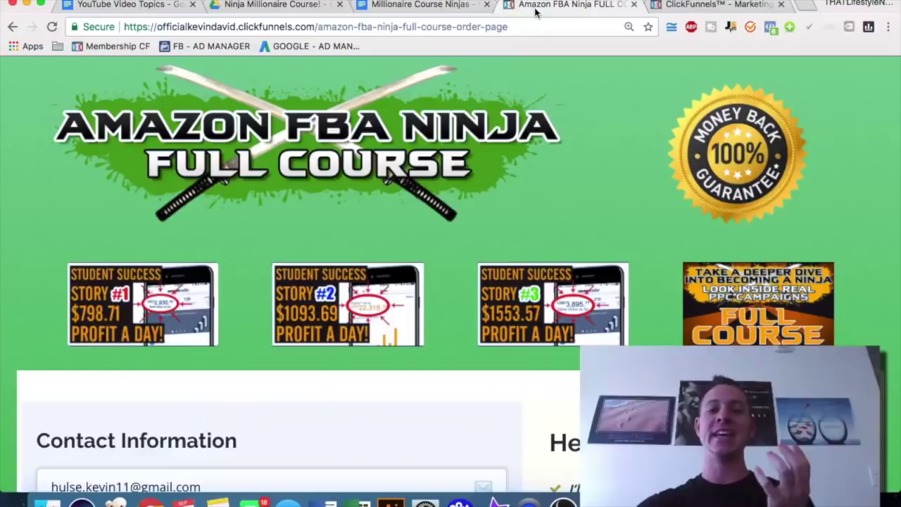